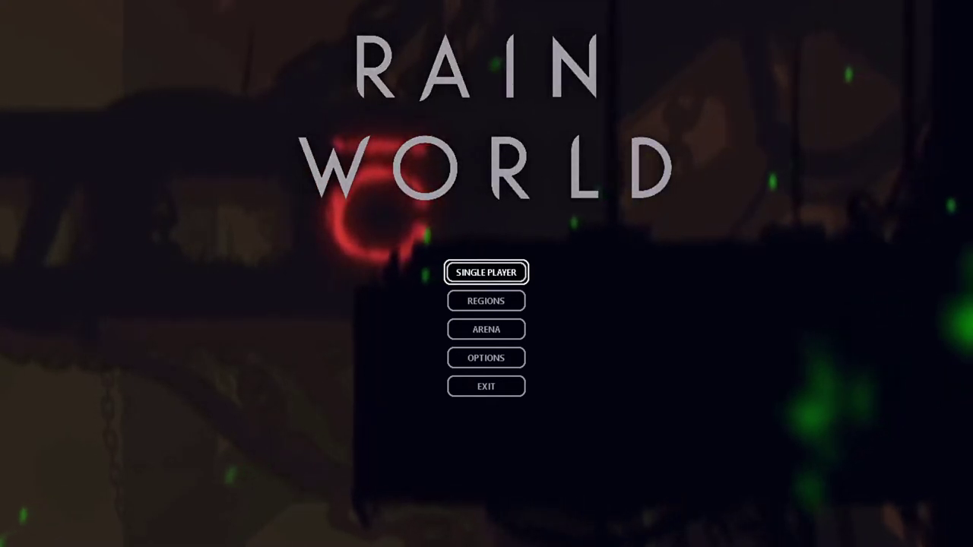
# - Continue the single-player save on The Exterior at cycle 20
pyautogui.press('Return')
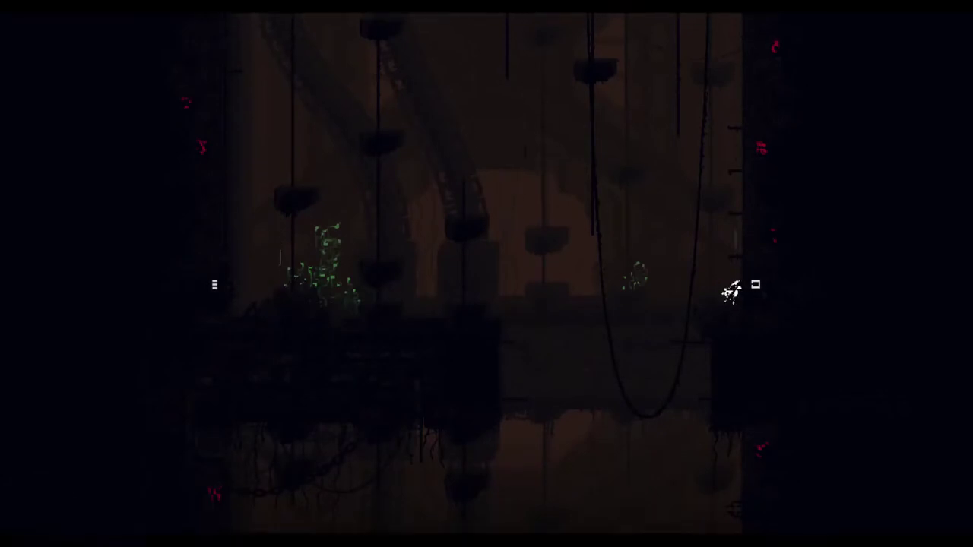
# - Climb the right-wall pole and leap left from its top
pyautogui.press('Up')
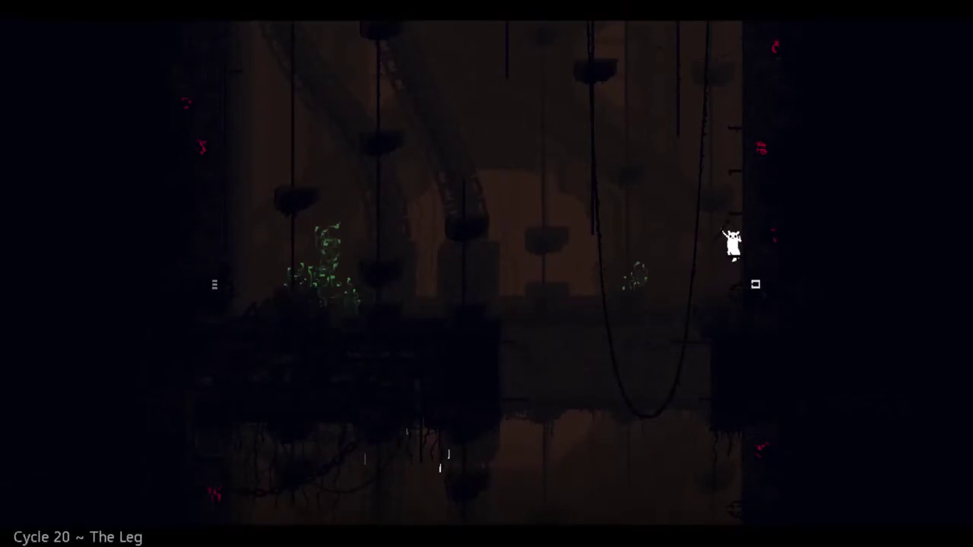
pyautogui.press('Up')
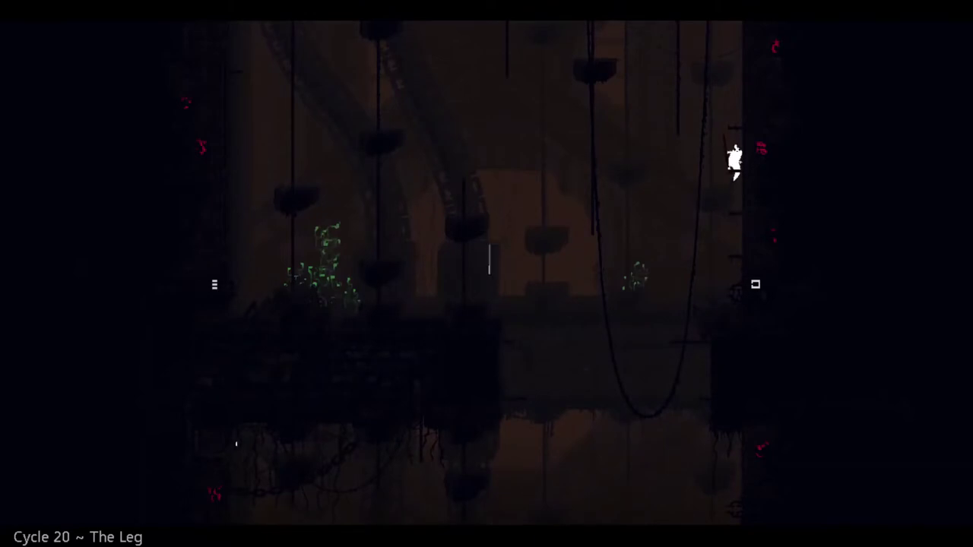
pyautogui.press('Up')
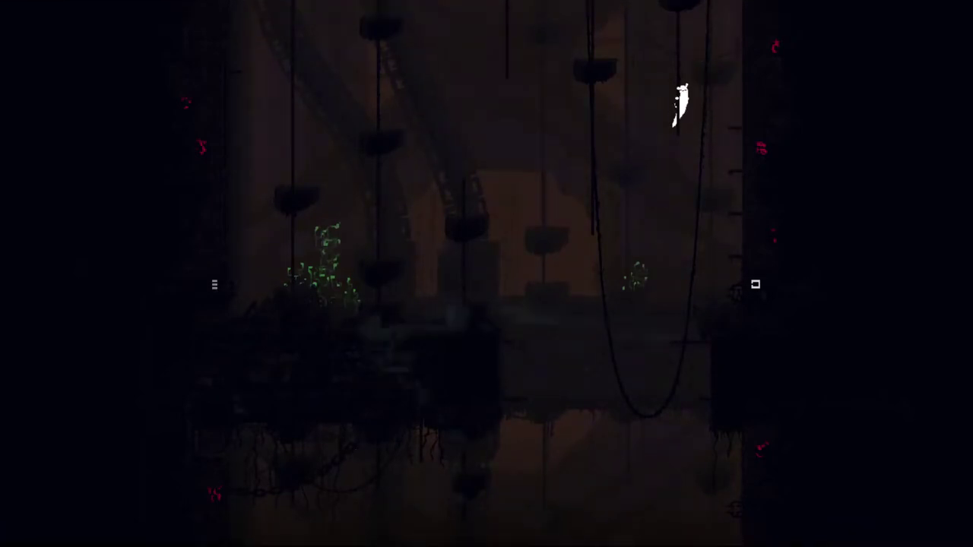
pyautogui.press('Left')
pyautogui.press('z')
# - Climb the pole into the room above and leap right onto the floor
pyautogui.press('Up')
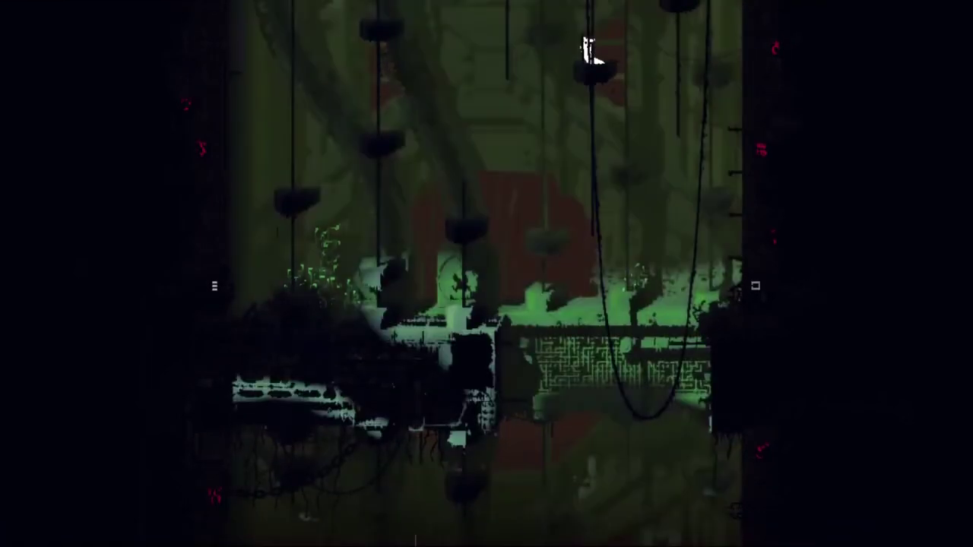
pyautogui.press('Up')
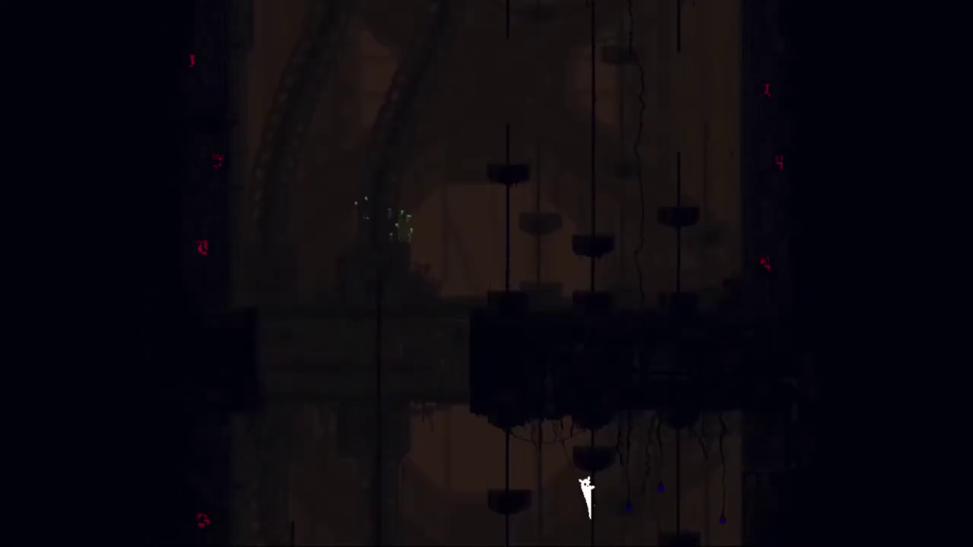
pyautogui.press('Down')
pyautogui.press('Right')
pyautogui.press('z')
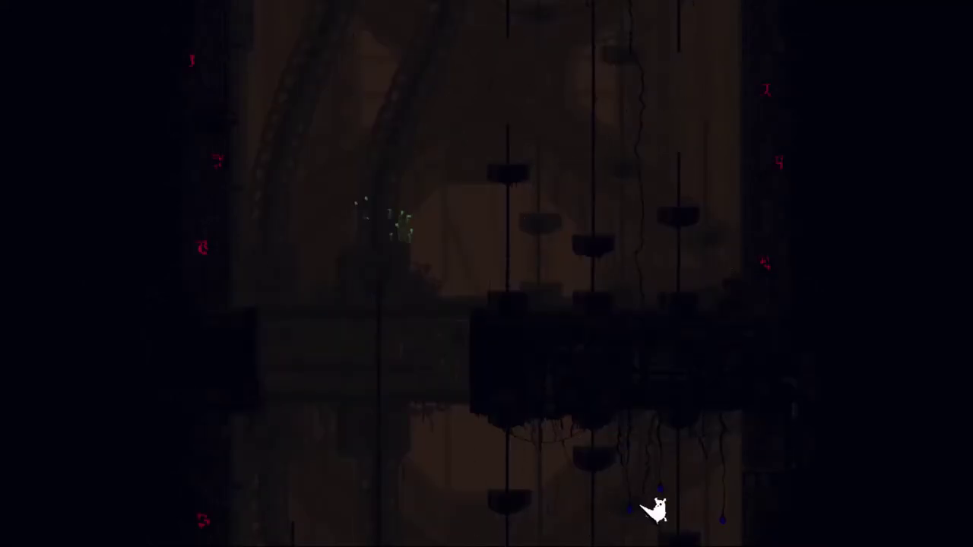
# - Walk right along the floor, then turn and leap up to the left
pyautogui.press('Left')
pyautogui.press('Right')
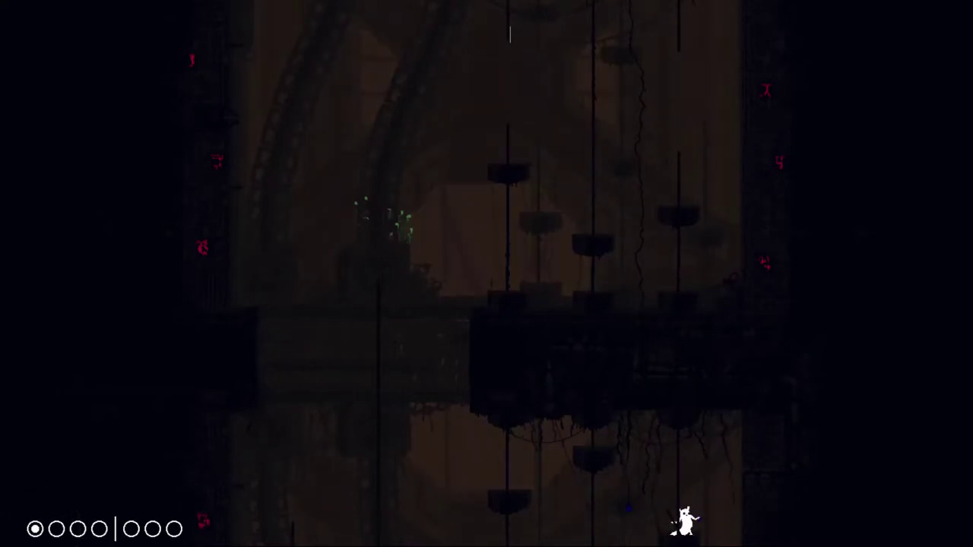
pyautogui.press('Left')
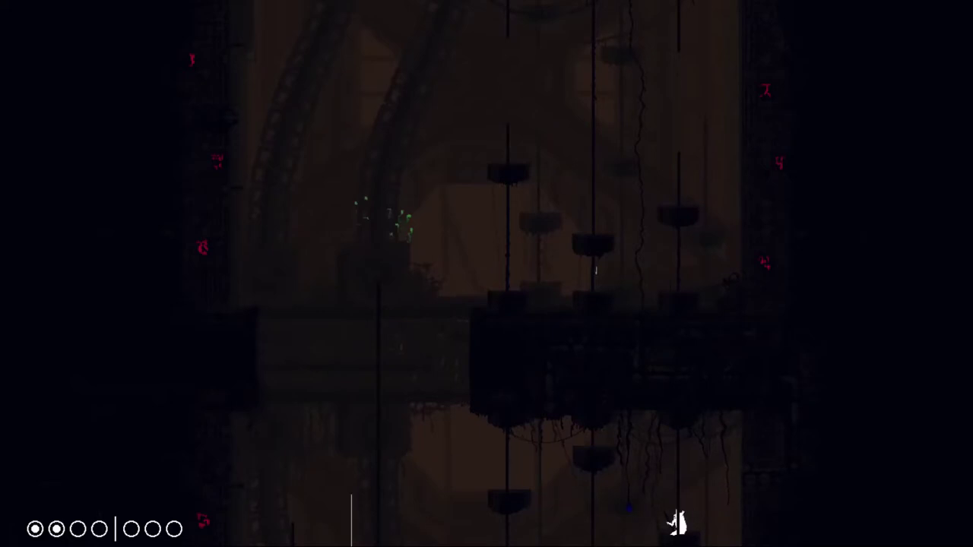
pyautogui.press('z')
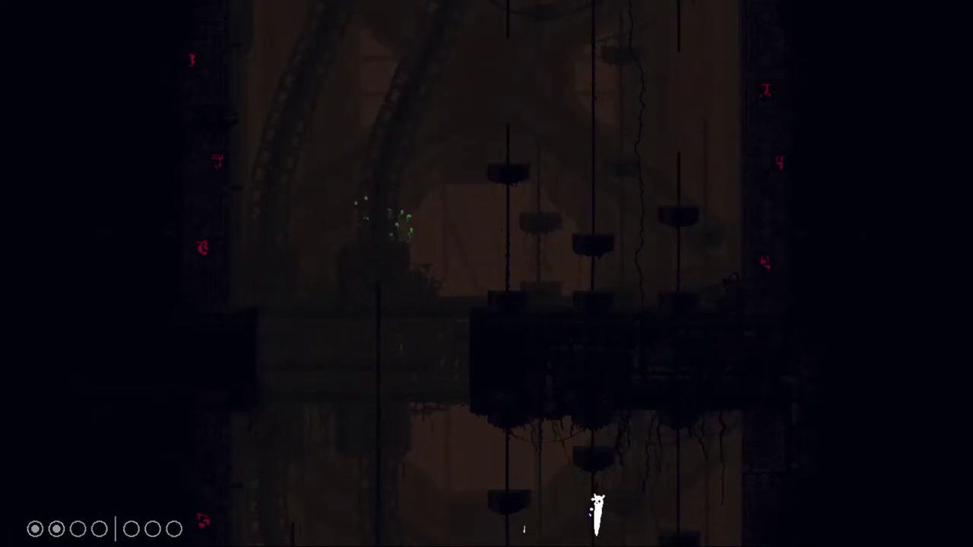
# - Climb down the pole into the room below and drop onto the plant ledge
pyautogui.press('Down')
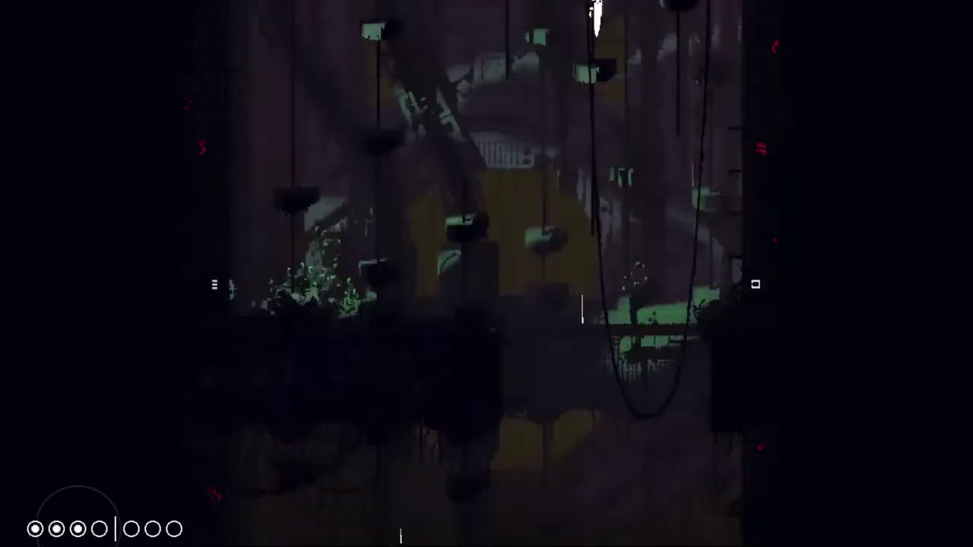
pyautogui.press('Up')
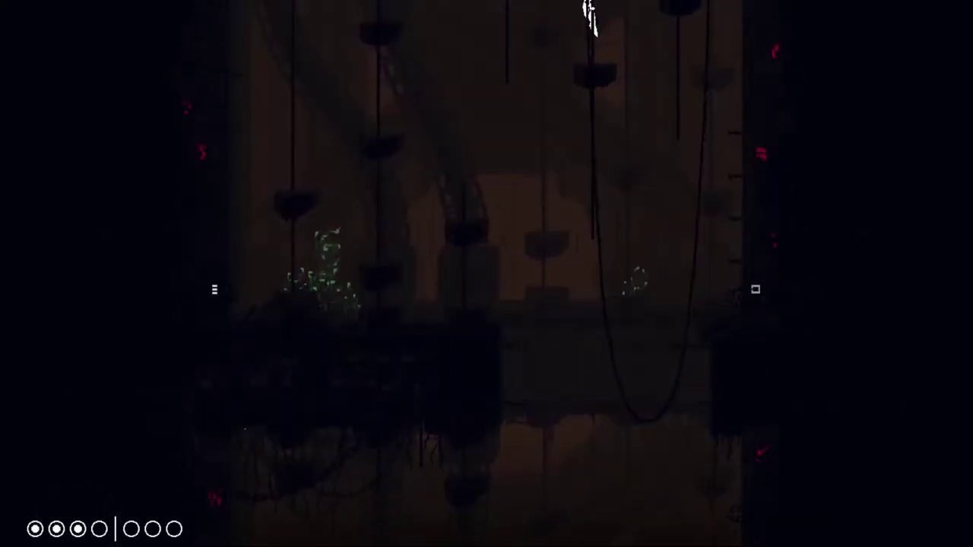
pyautogui.press('Left')
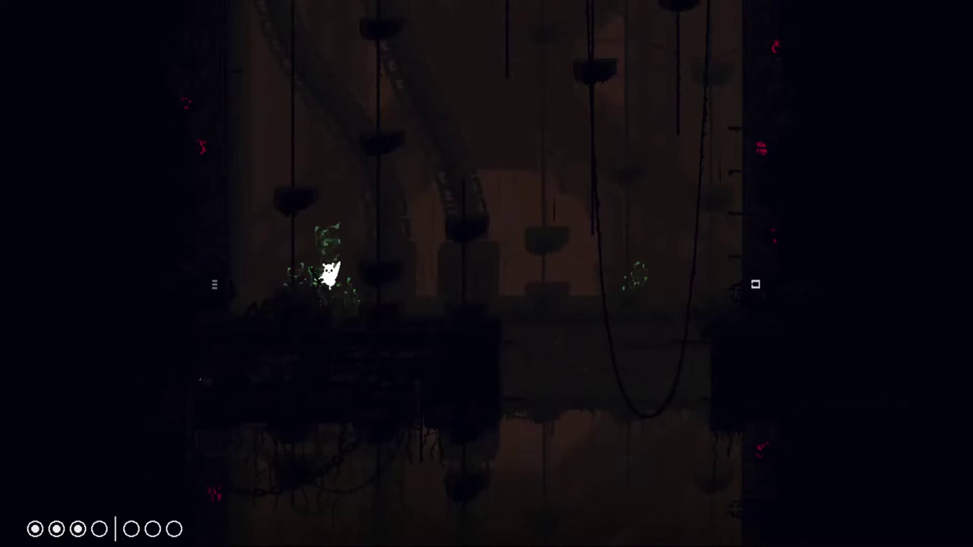
pyautogui.press('Right')
pyautogui.press('Left')
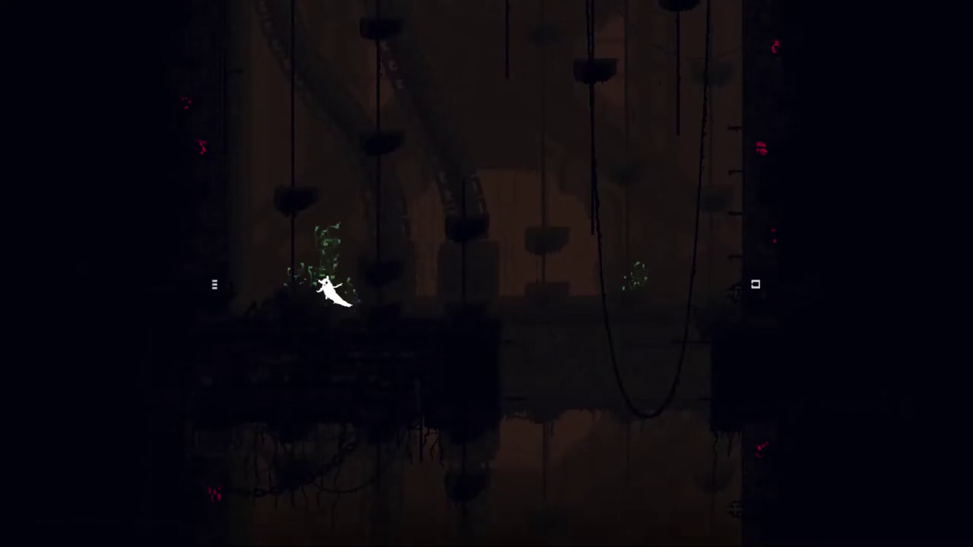
# - Jump from the plant ledge to the nearby pole, then over to the left pole
pyautogui.press('Left')
pyautogui.press('z')
pyautogui.press('Right')
pyautogui.press('Up')
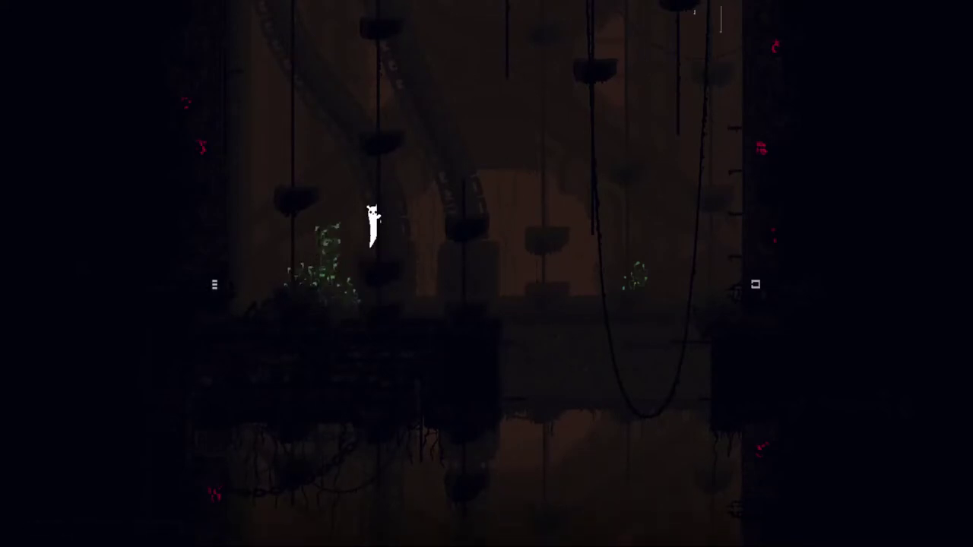
pyautogui.press('Left')
pyautogui.press('z')
pyautogui.press('Up')
# - Climb the left pole into the room above, grab the next pole, and leap up-left
pyautogui.press('Up')
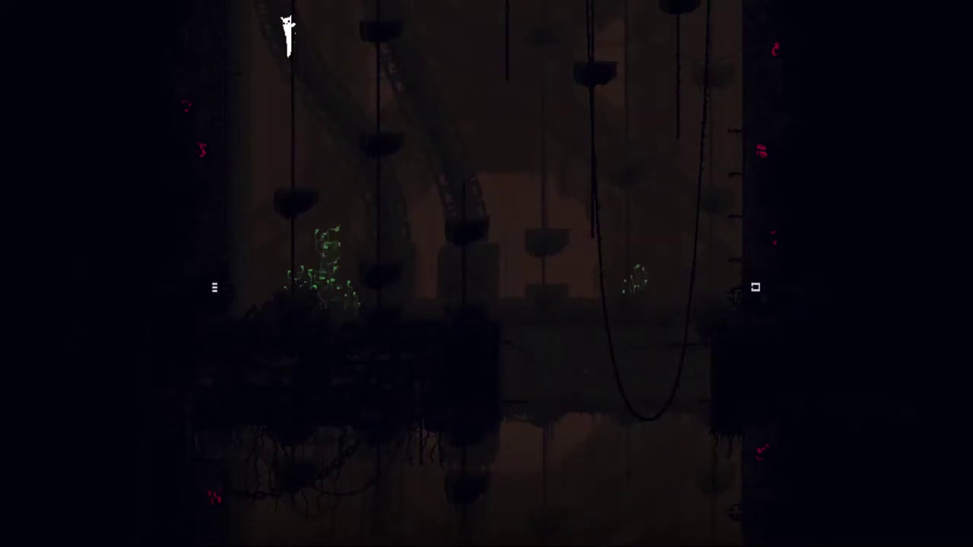
pyautogui.press('Right')
pyautogui.press('Right')
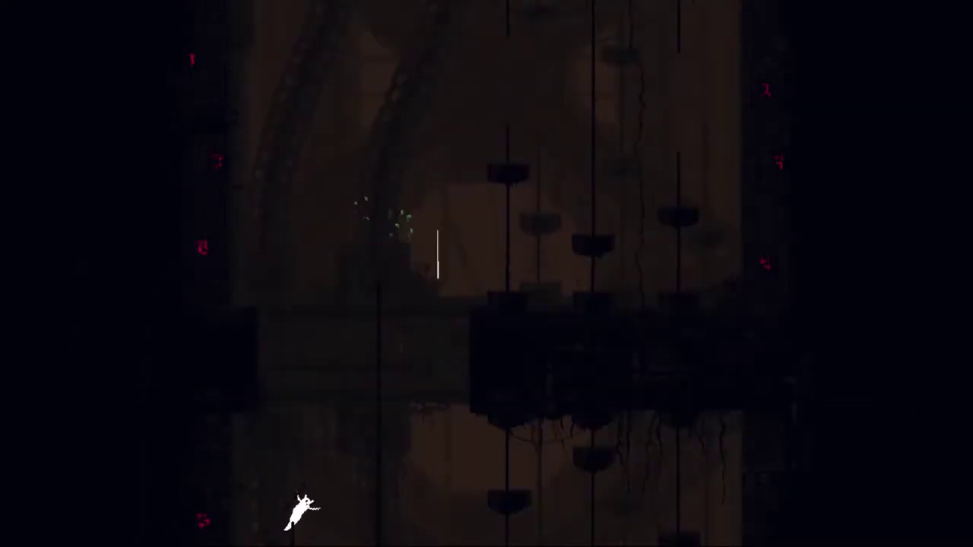
pyautogui.press('Up')
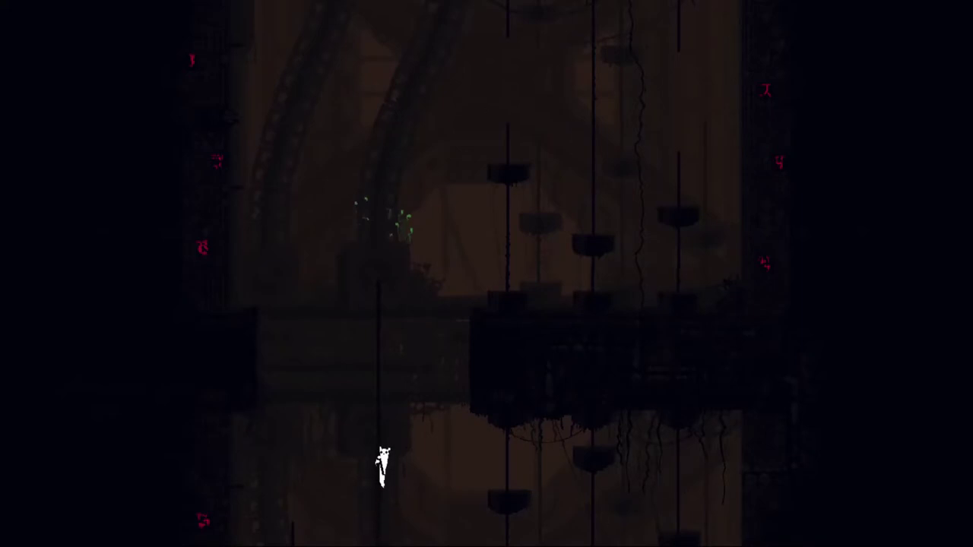
pyautogui.press('Up')
pyautogui.press('Up')
pyautogui.press('z')
pyautogui.press('Right')
# - Leap right onto the ledge, hop back left, then run to the pole and leap right
pyautogui.press('Up')
pyautogui.press('Left')
pyautogui.press('z')
pyautogui.press('Left')
pyautogui.press('Up')
pyautogui.press('Right')
pyautogui.press('z')
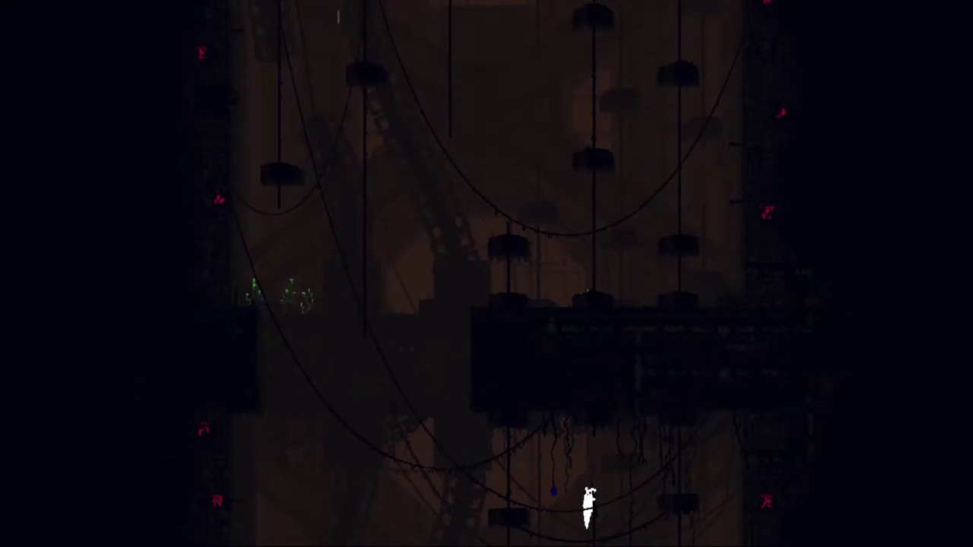
# - Leap left onto the floor, then leap right and climb the next pole
pyautogui.press('Up')
pyautogui.press('Left')
pyautogui.press('z')
pyautogui.press('Right')
pyautogui.press('z')
pyautogui.press('Up')
# - Swing between the farther right pole and the left pole, then climb the right one
pyautogui.press('Right')
pyautogui.press('z')
pyautogui.press('Left')
pyautogui.press('z')
pyautogui.press('Up')
pyautogui.press('Right')
pyautogui.press('z')
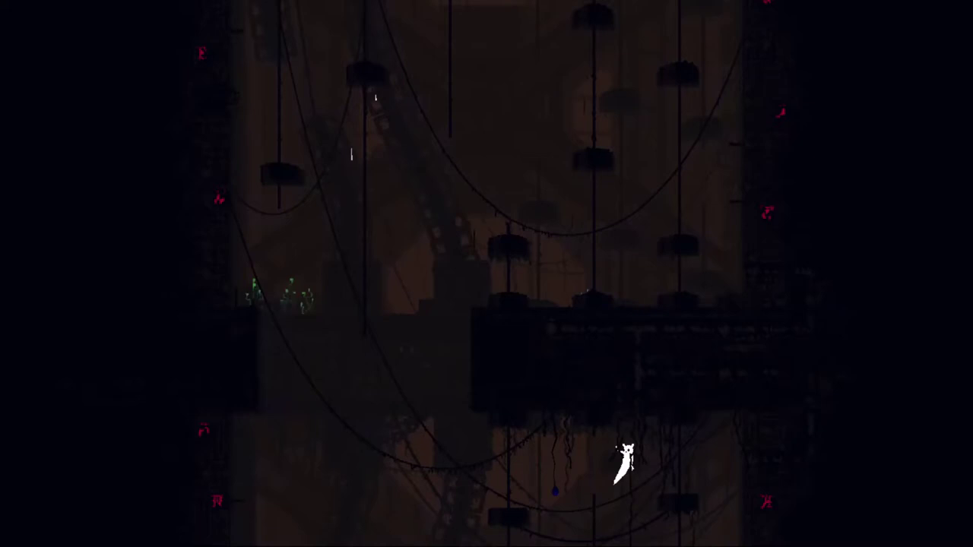
pyautogui.press('Up')
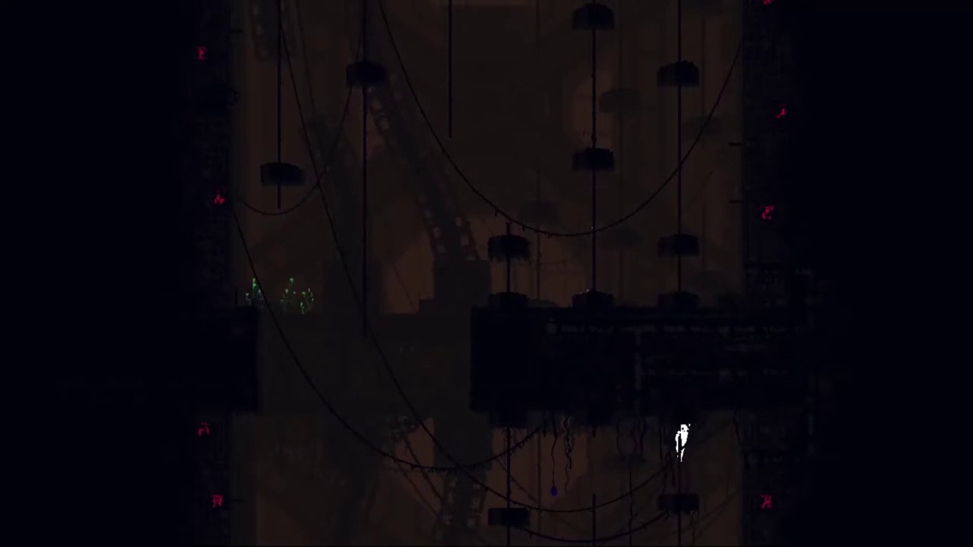
# - Descend toward the platform, cross the dark block, and leap from a pole onto the platform
pyautogui.press('Down')
pyautogui.press('Right')
pyautogui.press('Right')
pyautogui.press('Up')
pyautogui.press('Left')
pyautogui.press('Down')
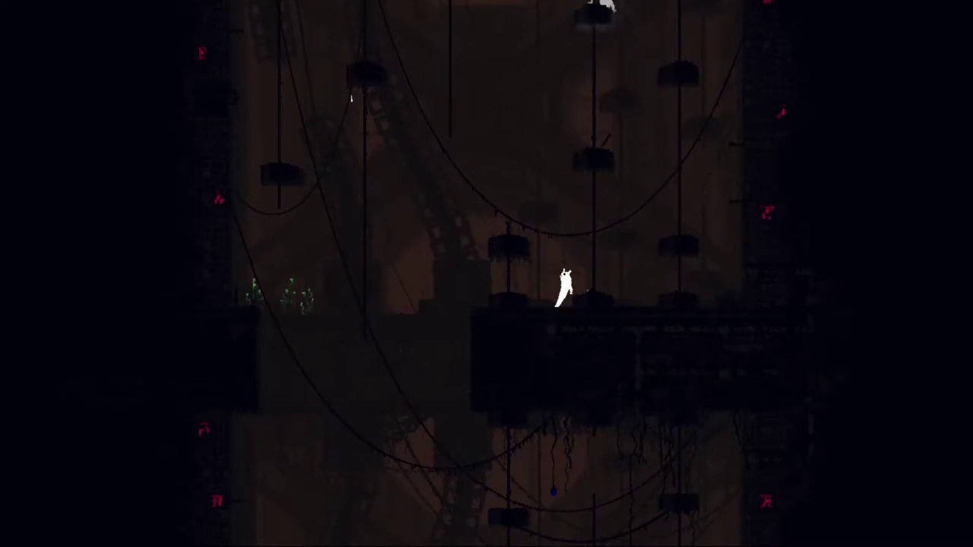
# - Flee left along the platform from the white lizard and drop through the gap
pyautogui.press('Right')
pyautogui.press('Left')
pyautogui.press('Right')
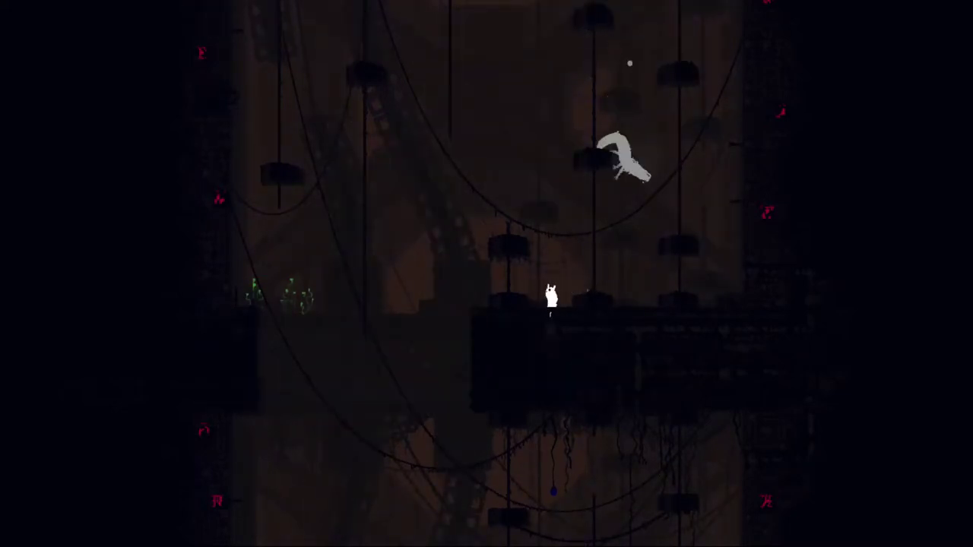
pyautogui.press('Left')
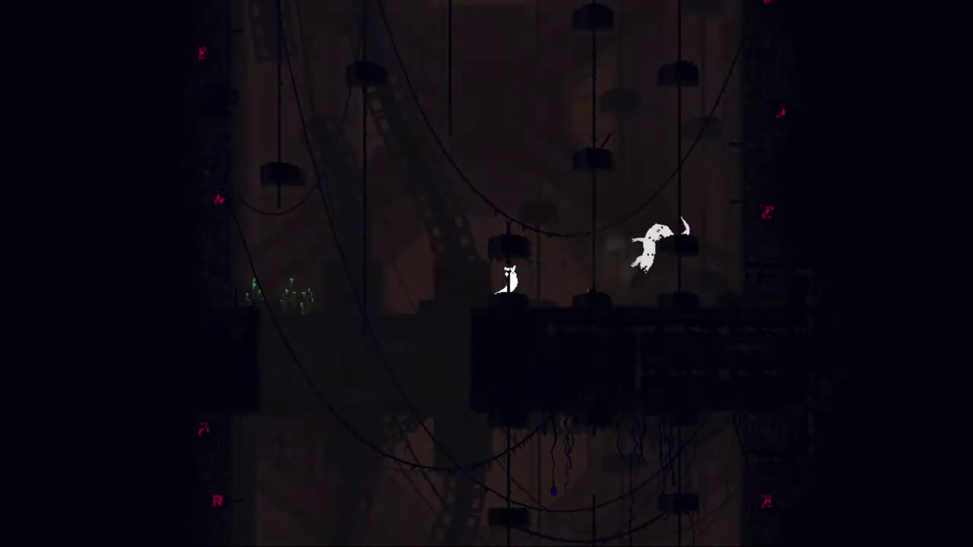
pyautogui.press('Left')
pyautogui.press('Left')
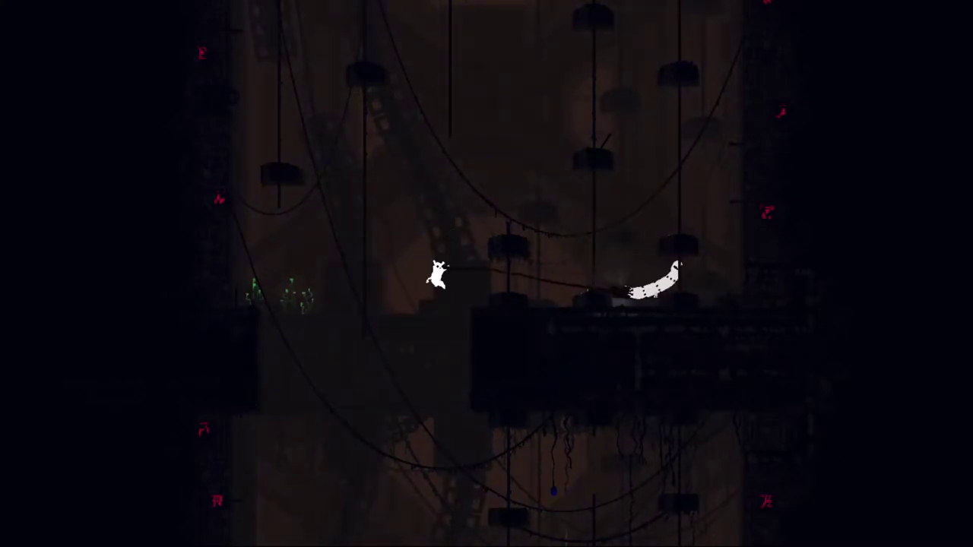
pyautogui.press('Left')
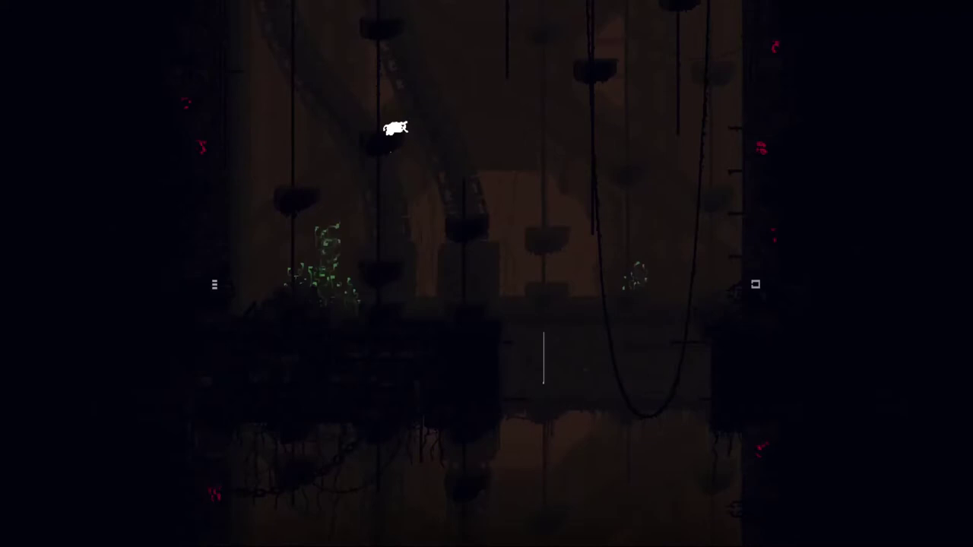
pyautogui.press('Left')
# - Climb into the room above, leap right, and cross the room before turning back
pyautogui.press('Up')
pyautogui.press('Up')
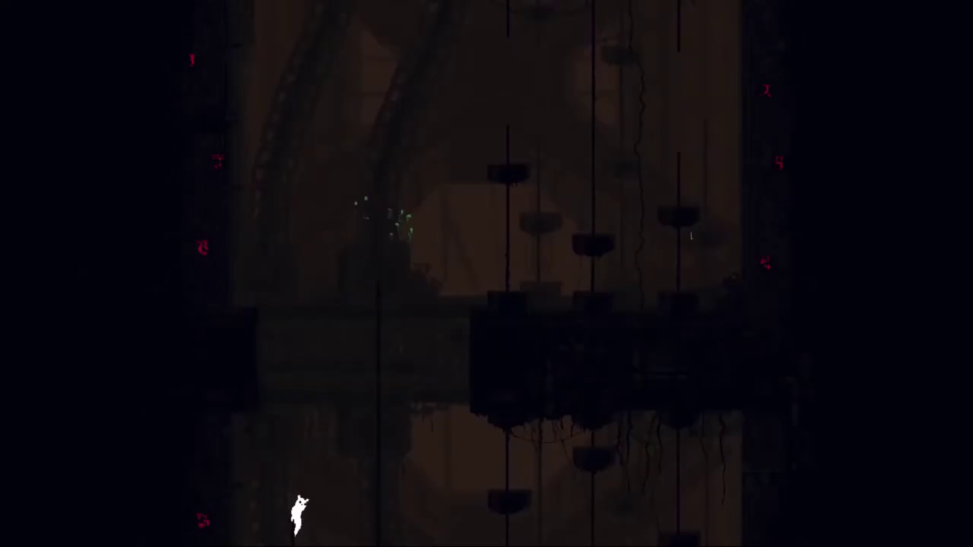
pyautogui.press('Right')
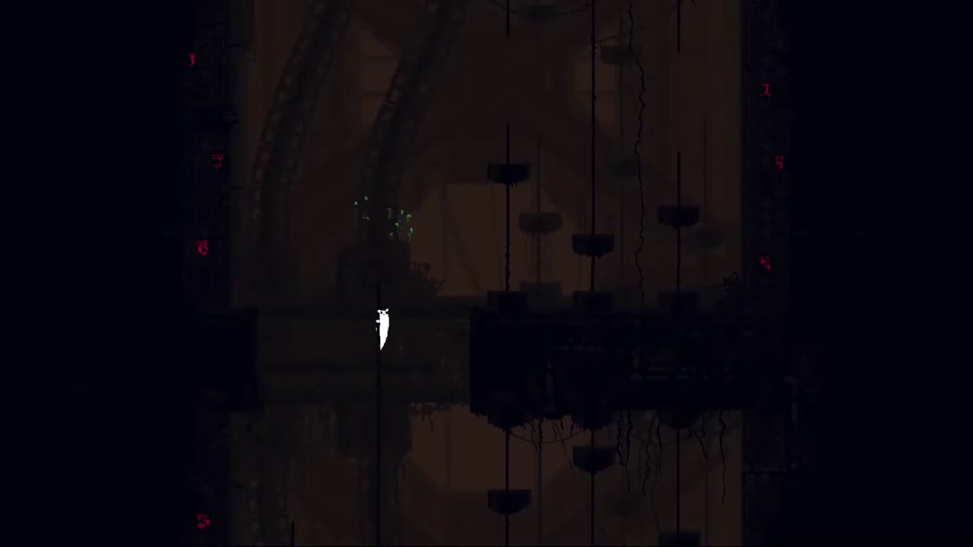
pyautogui.press('Right')
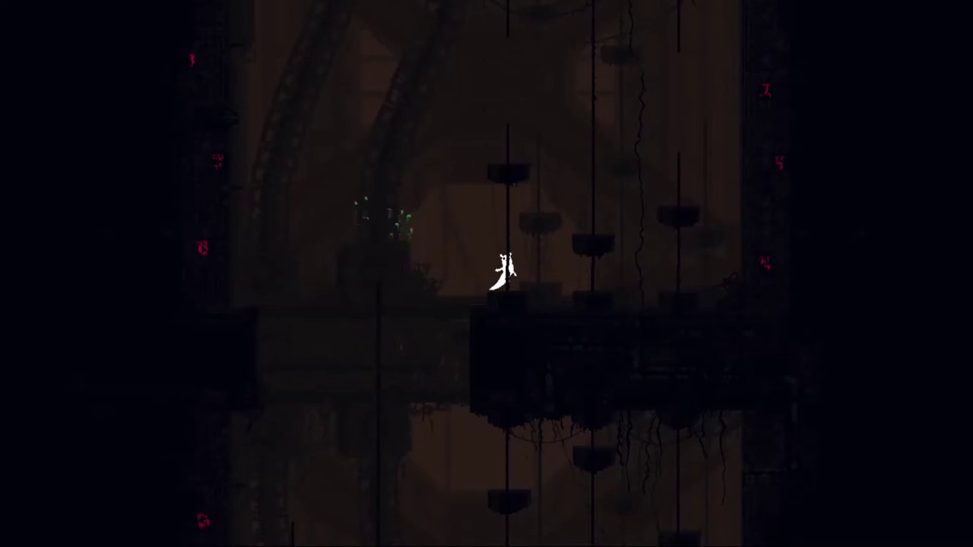
pyautogui.press('Right')
pyautogui.press('Left')
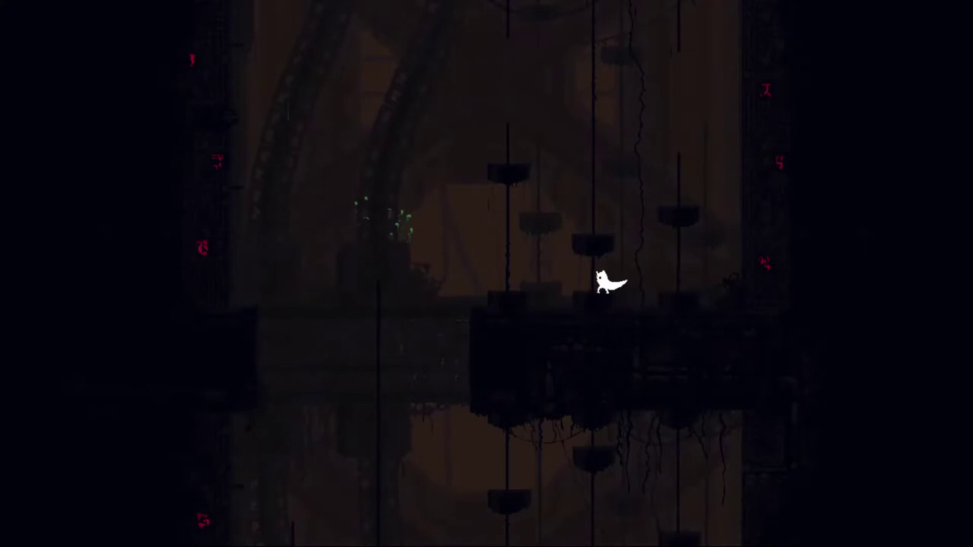
# - Grab the left pole, then leap right to the next pole and climb high
pyautogui.press('Left')
pyautogui.press('Right')
pyautogui.press('z')
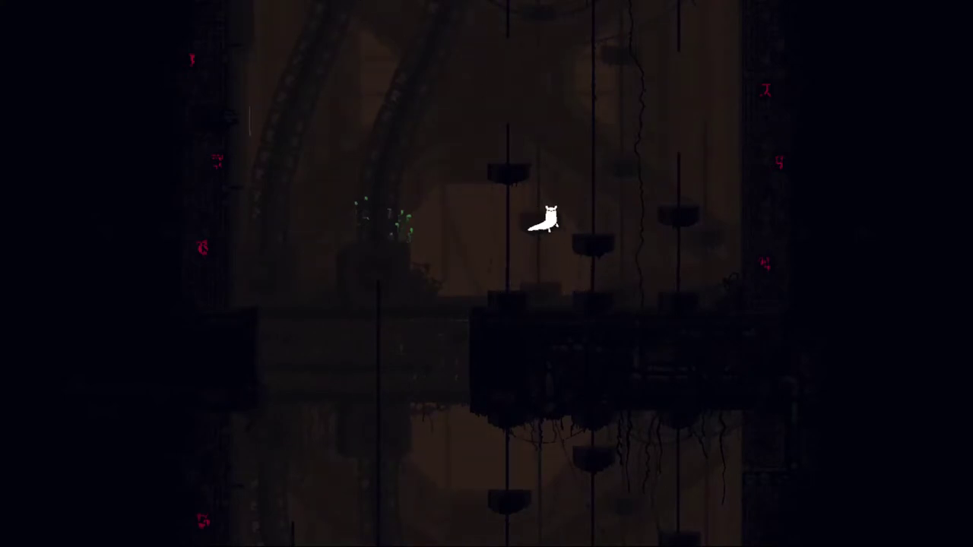
pyautogui.press('Up')
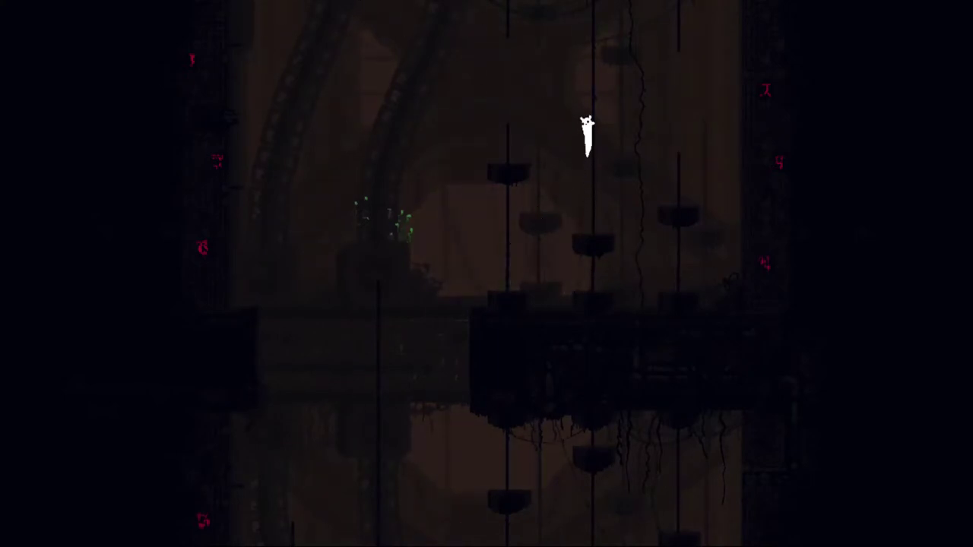
pyautogui.press('Up')
pyautogui.press('Up')
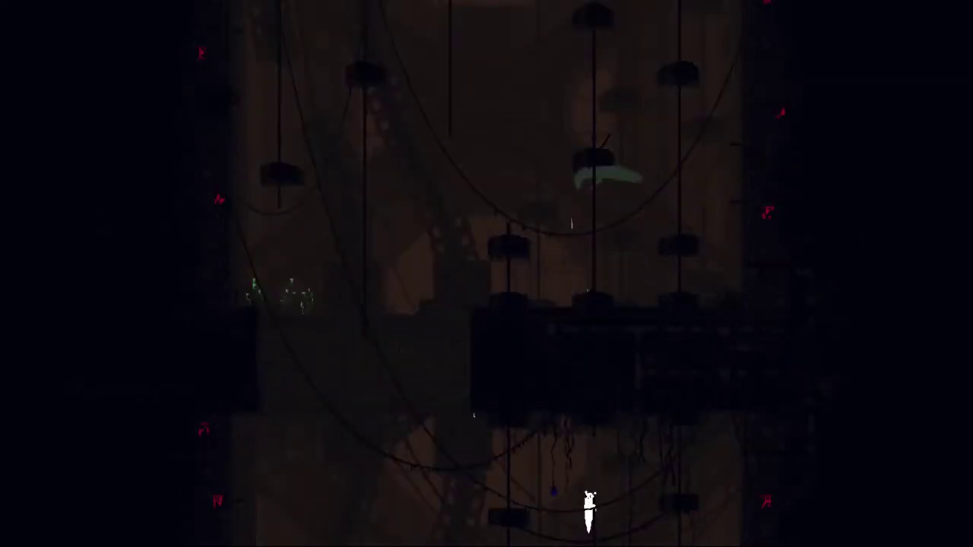
# - Drop into the room below and climb back up into the cable chamber
pyautogui.press('Right')
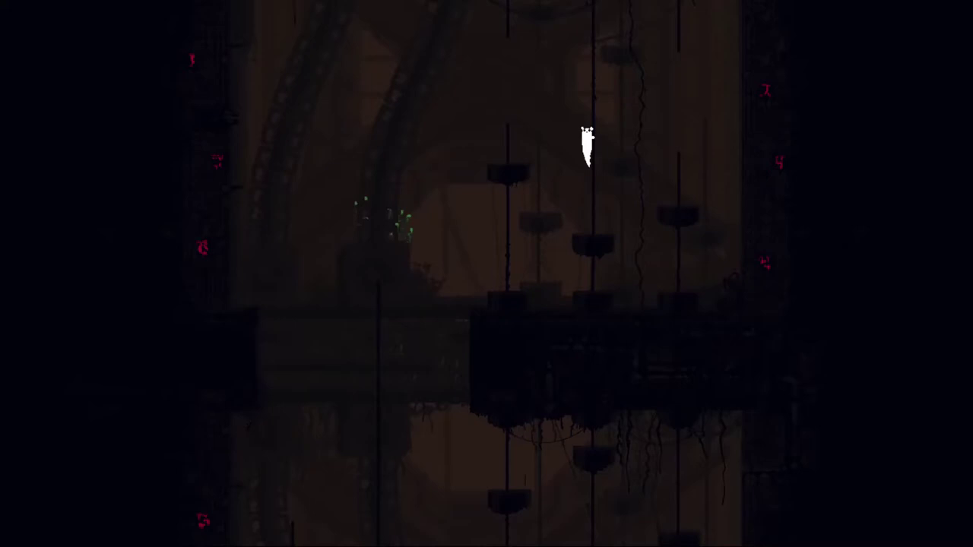
pyautogui.press('Up')
pyautogui.press('Up')
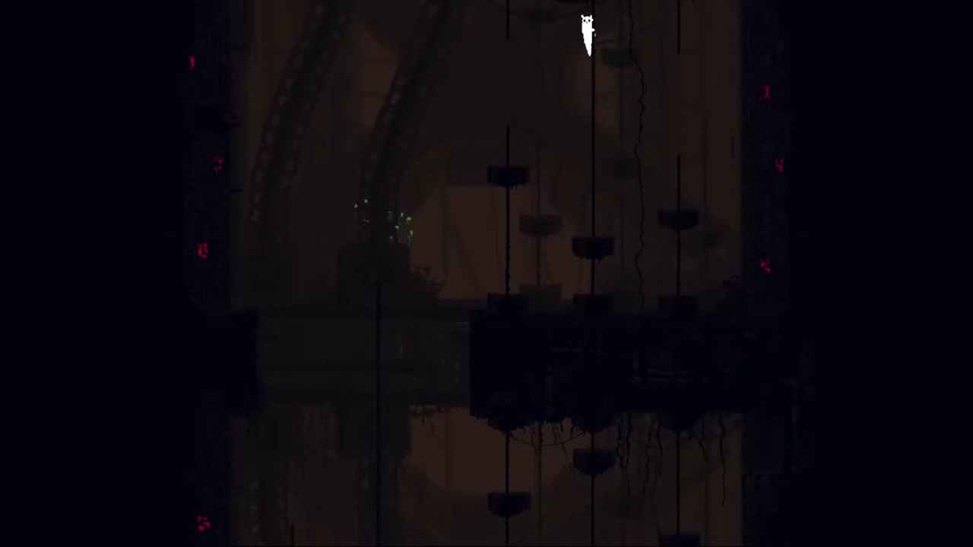
pyautogui.press('Up')
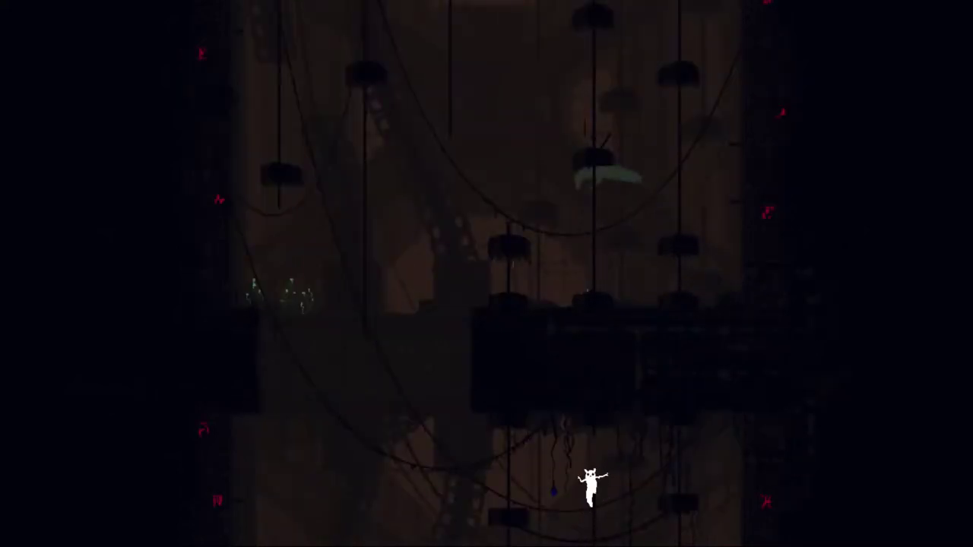
# - Head right, crouch on the ledge, then back away and climb a pole from the lizard
pyautogui.press('Right')
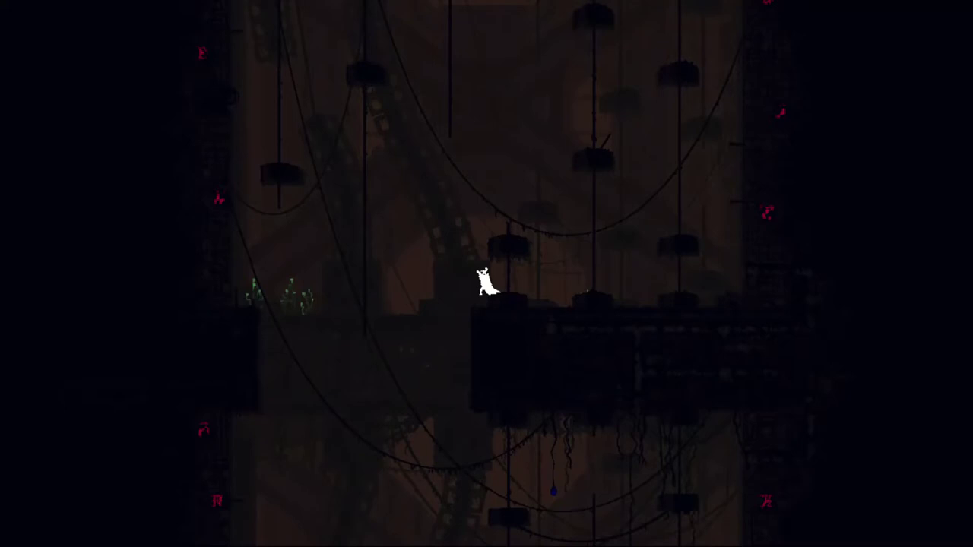
pyautogui.press('Down')
pyautogui.press('Left')
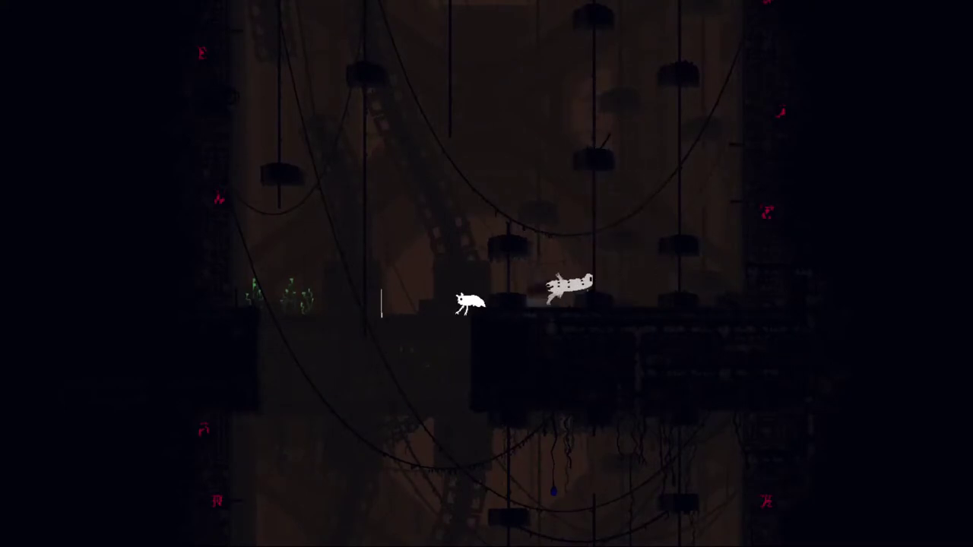
pyautogui.press('Left')
pyautogui.press('Left')
pyautogui.press('Up')
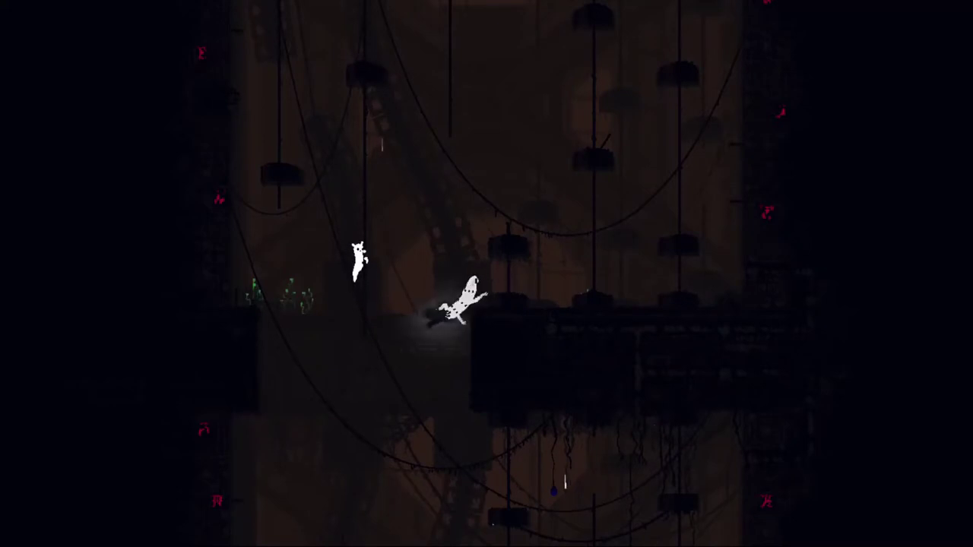
# - Leap from the pole onto the platform and run right up the next pole
pyautogui.press('Up')
pyautogui.press('Right')
pyautogui.press('z')
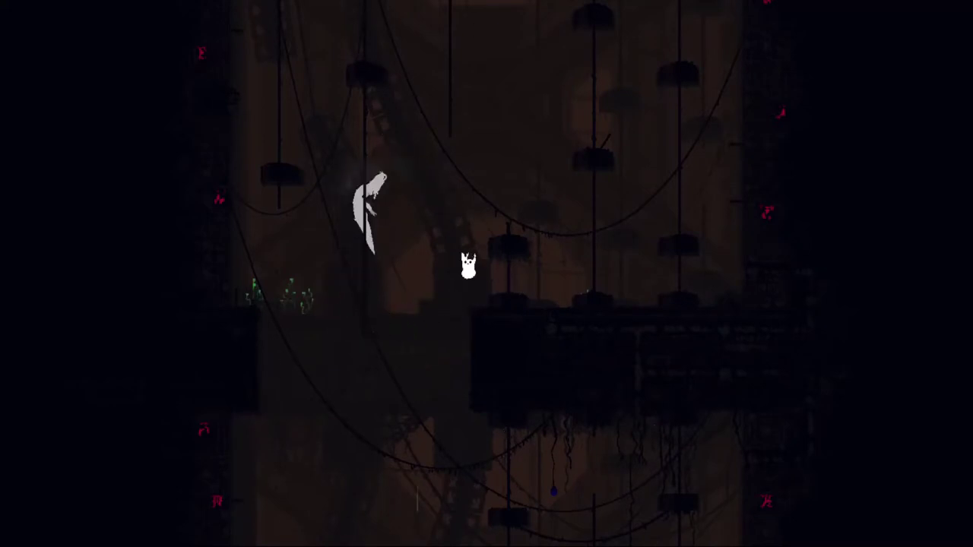
pyautogui.press('Right')
pyautogui.press('z')
pyautogui.press('Up')
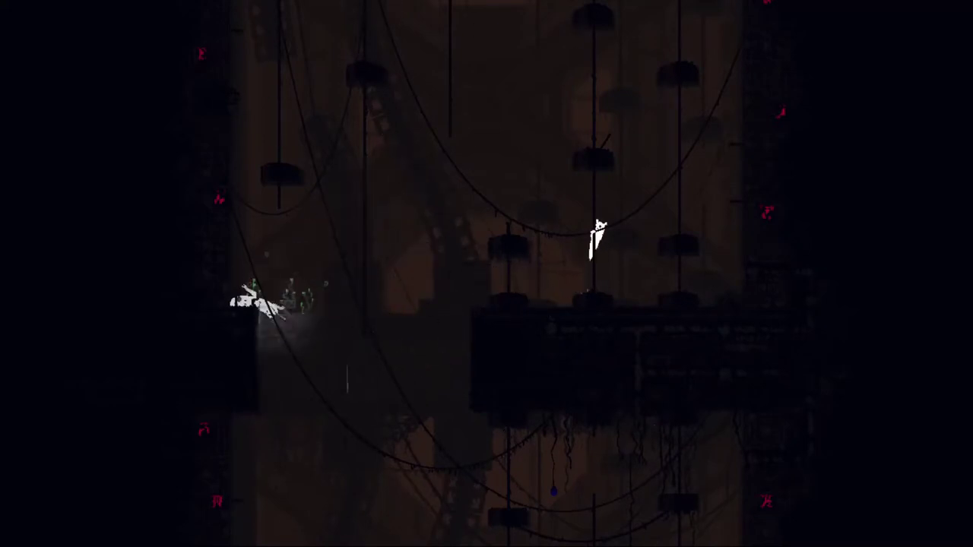
# - Leap between the right-hand poles away from the lizard and back left
pyautogui.press('Right')
pyautogui.press('z')
pyautogui.press('Up')
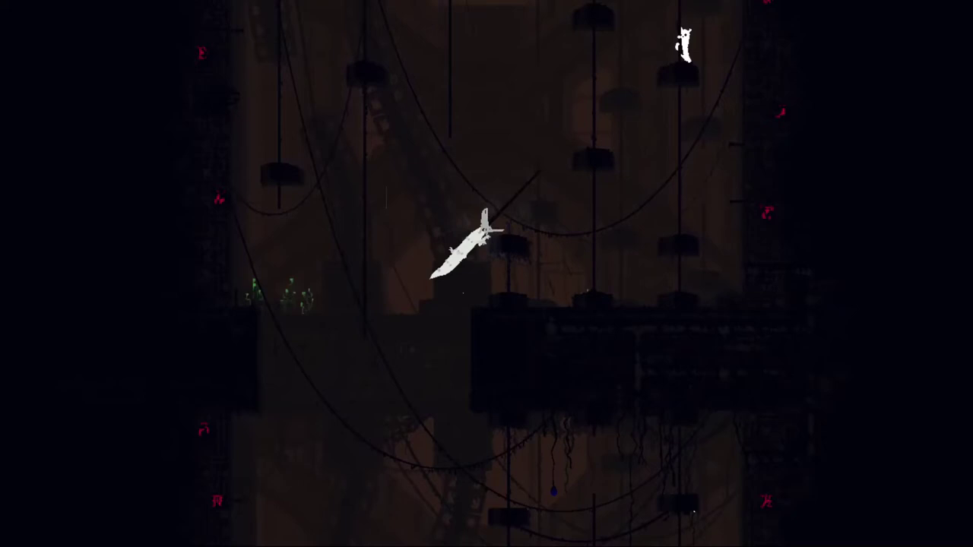
pyautogui.press('Up')
pyautogui.press('Left')
pyautogui.press('z')
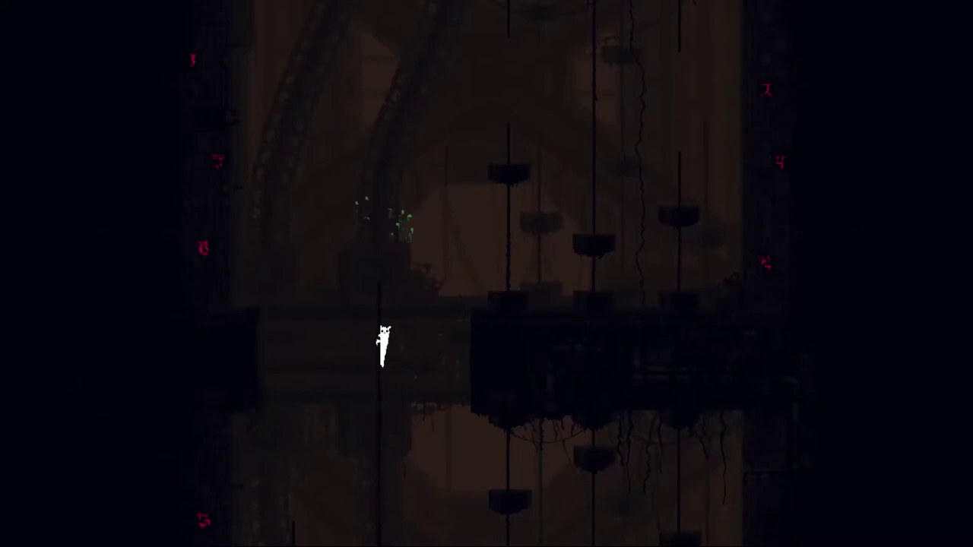
# - Leap right and back left across the dark room's poles, then climb into the cable chamber
pyautogui.press('Right')
pyautogui.press('z')
pyautogui.press('Up')
pyautogui.press('Left')
pyautogui.press('Up')
pyautogui.press('Up')
pyautogui.press('Right')
pyautogui.press('z')
pyautogui.press('Up')
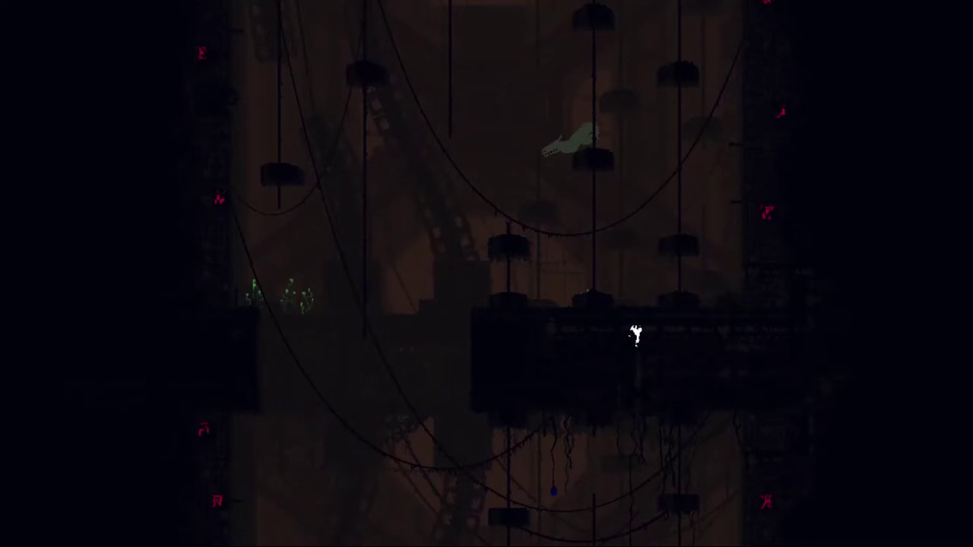
# - Crouch and crawl left along the ledge, then stand facing its left edge
pyautogui.press('Right')
pyautogui.press('Left')
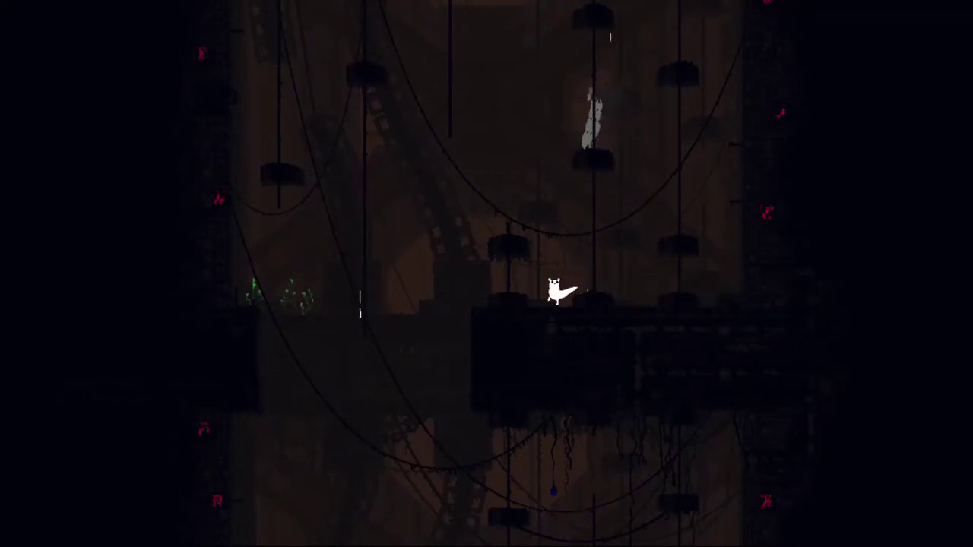
pyautogui.press('Left')
pyautogui.press('Up')
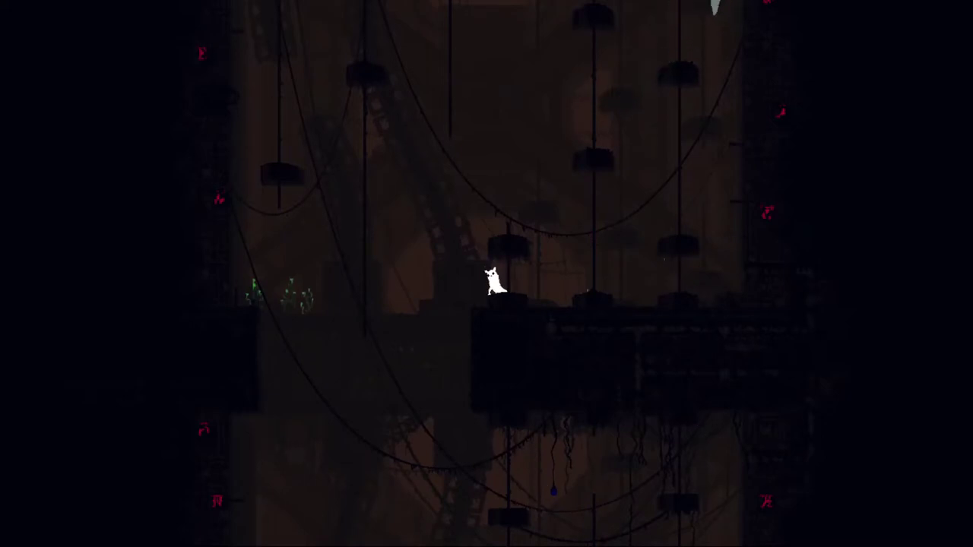
pyautogui.press('Left')
# - Climb the right pole and leap between poles until the white lizard catches the slugcat
pyautogui.press('Right')
pyautogui.press('Up')
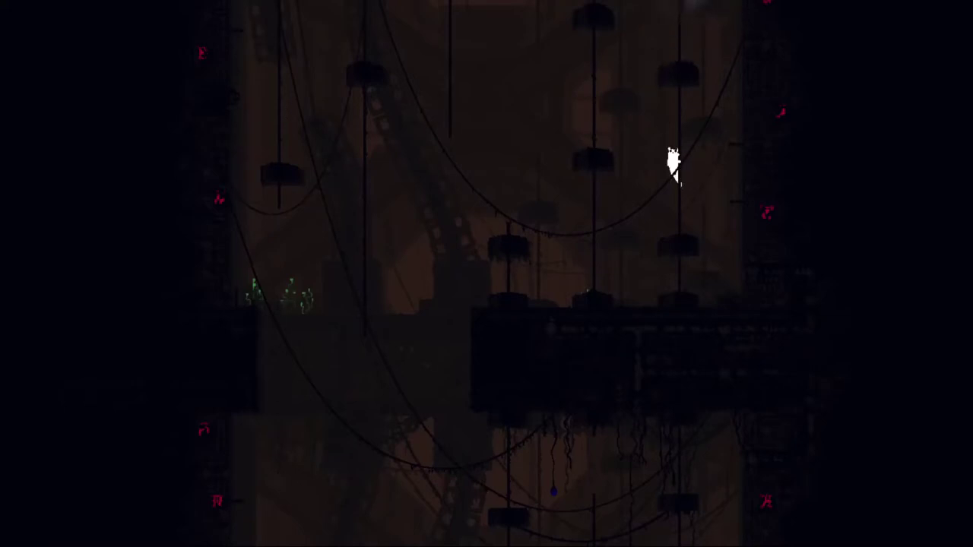
pyautogui.press('Left')
pyautogui.press('z')
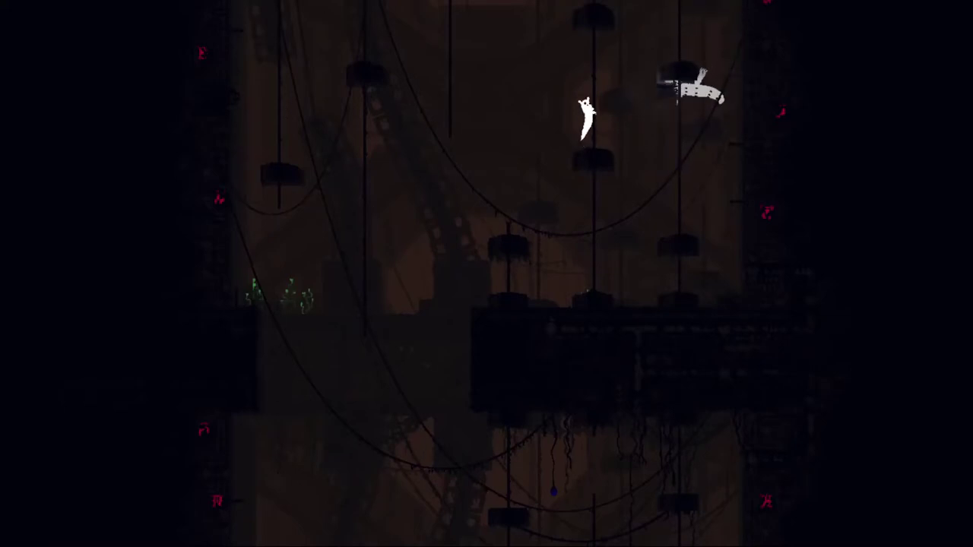
pyautogui.press('Left')
pyautogui.press('z')
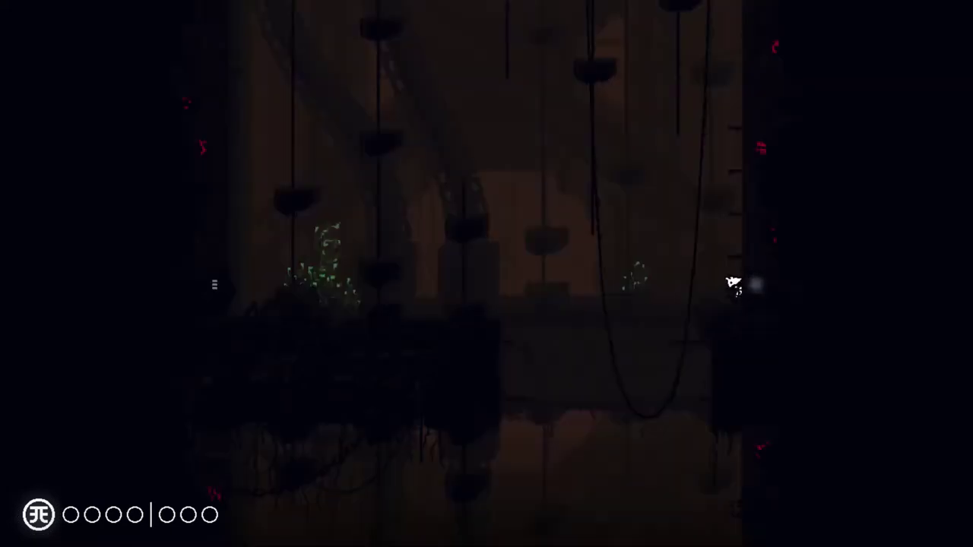
# - Wake at the shelter for cycle 20 in The Leg and climb the right-hand pole
pyautogui.press('Up')
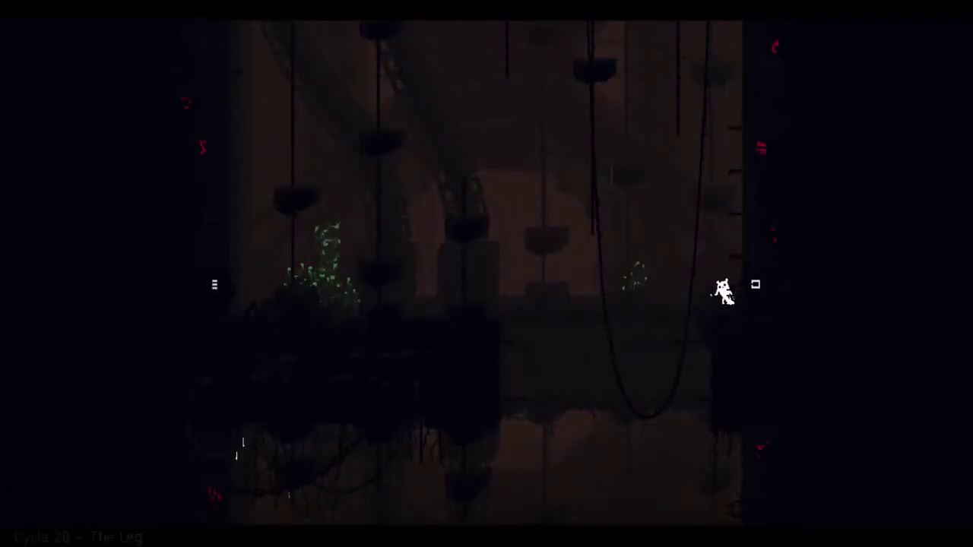
pyautogui.press('Down')
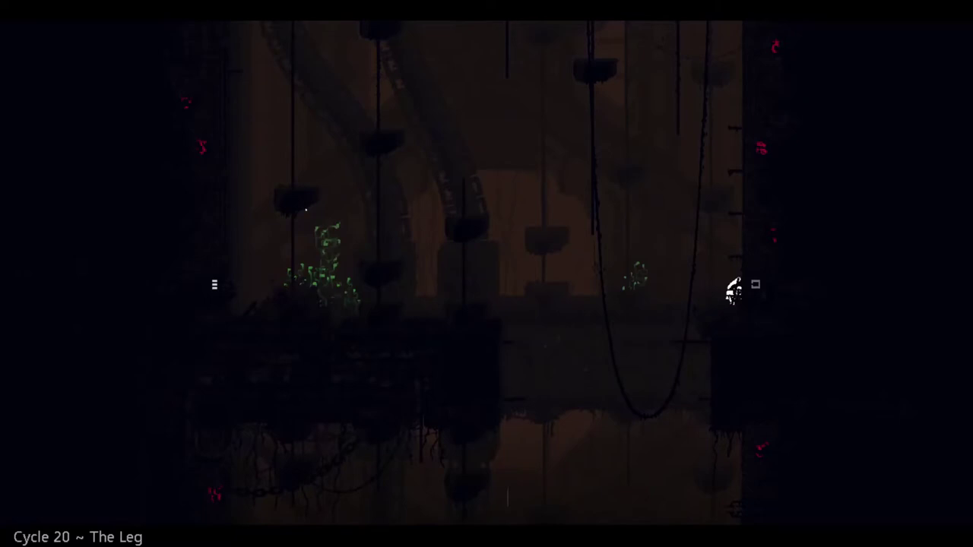
pyautogui.press('z')
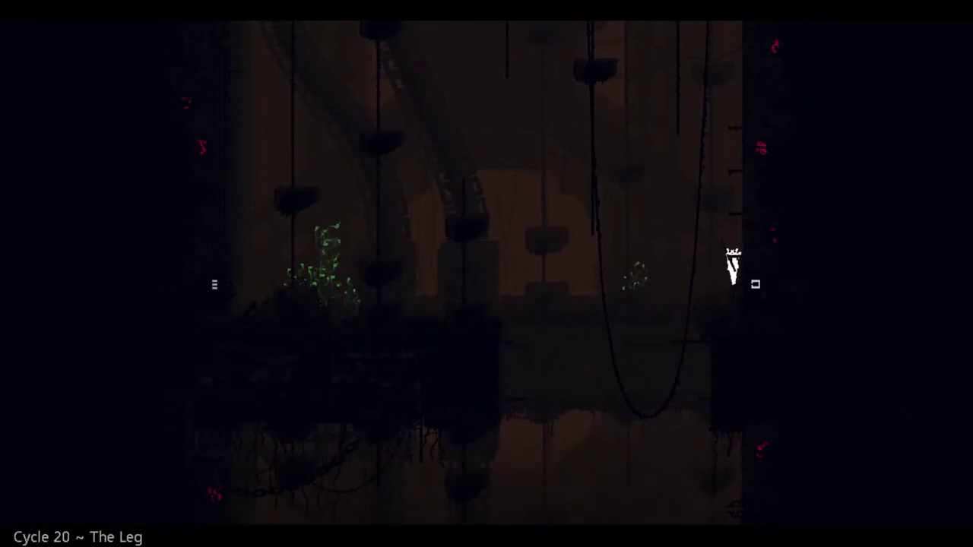
pyautogui.press('Up')
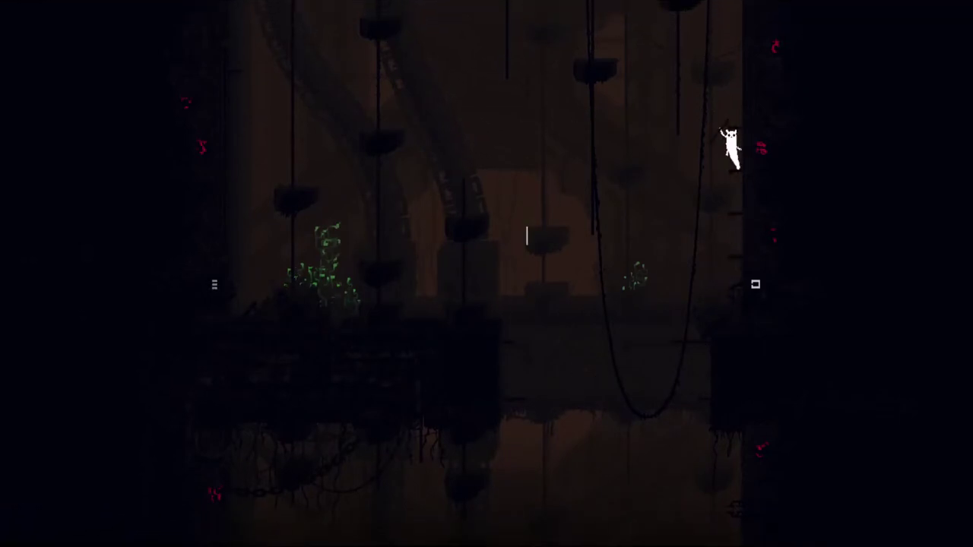
# - Leap left across two poles up toward the platform
pyautogui.press('Left')
pyautogui.press('z')
pyautogui.press('Up')
pyautogui.press('Left')
pyautogui.press('z')
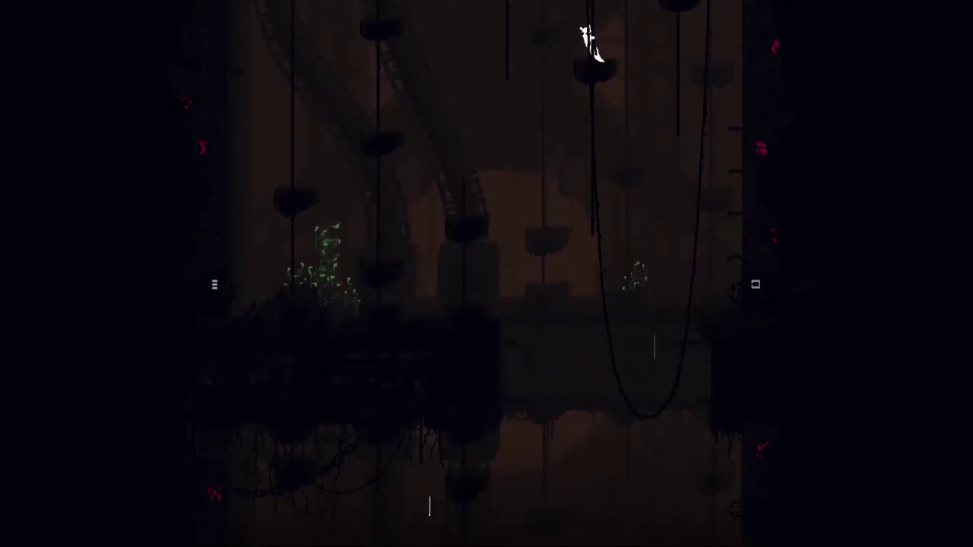
# - Drop the slugcat to the bottom of the cable-hung room and move right along the floor
pyautogui.press('Up')
pyautogui.press('Left')
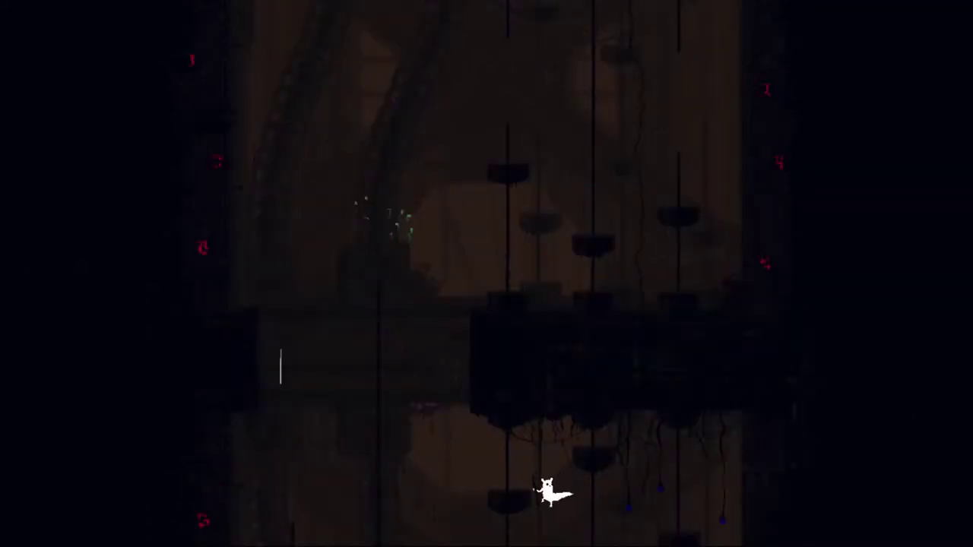
pyautogui.press('Down')
pyautogui.press('Right')
pyautogui.press('Down')
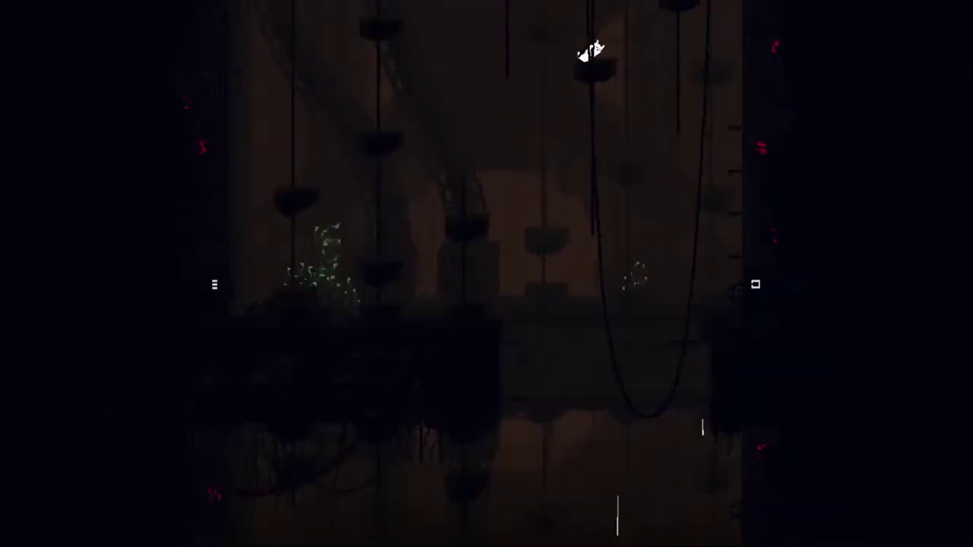
pyautogui.press('Up')
pyautogui.press('Right')
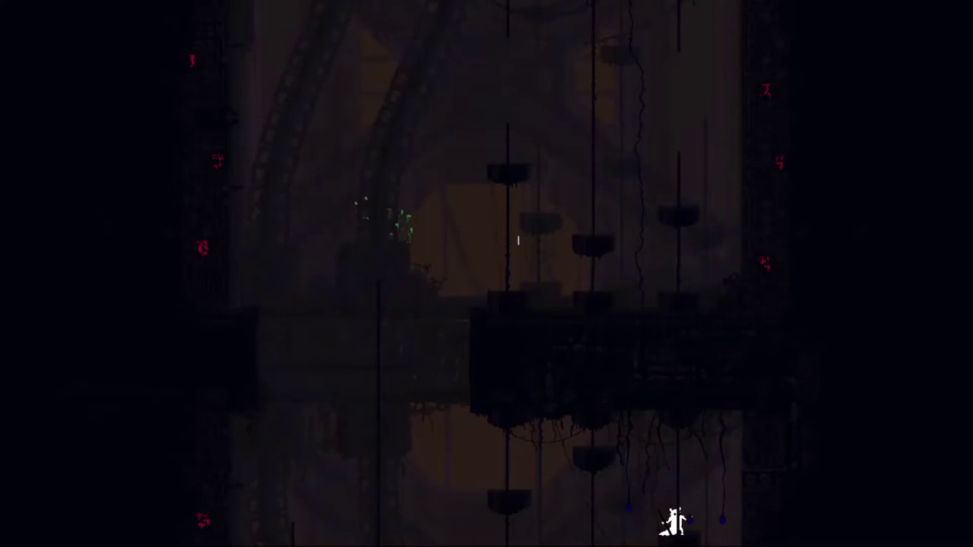
# - Climb onto the right-hand ledge, then jump up and run left along it
pyautogui.press('Right')
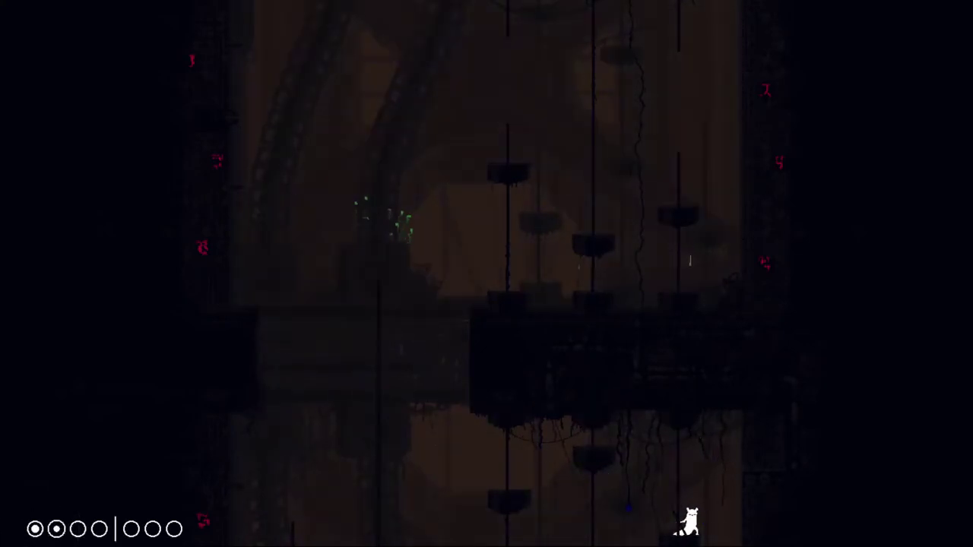
pyautogui.press('Up')
pyautogui.press('Right')
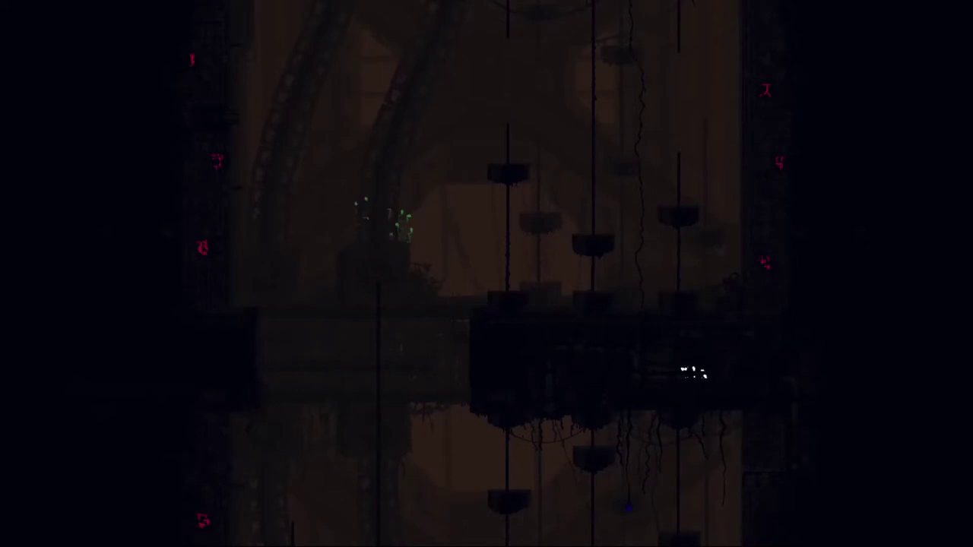
pyautogui.press('Up')
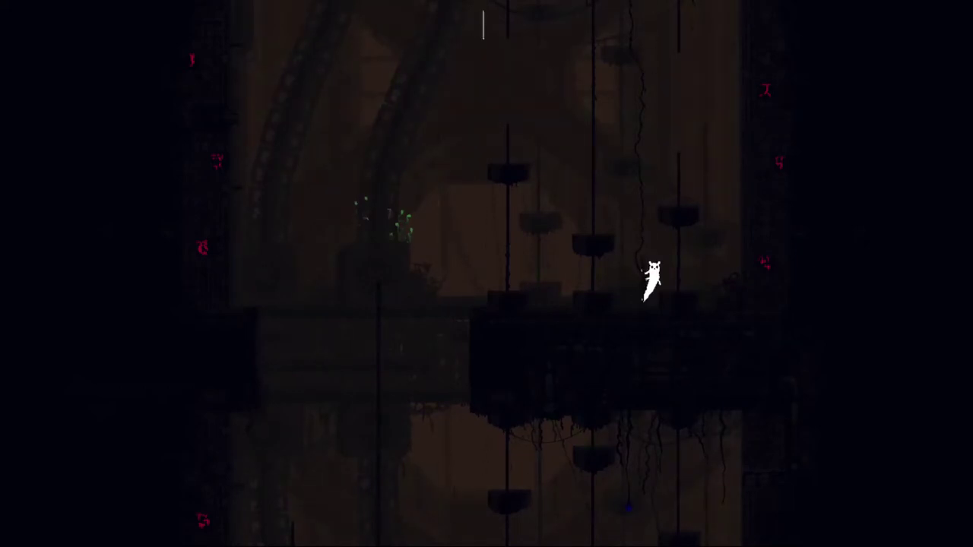
pyautogui.press('Left')
pyautogui.press('Left')
# - Get onto the left pole, then leap right to the next pole and climb
pyautogui.press('Up')
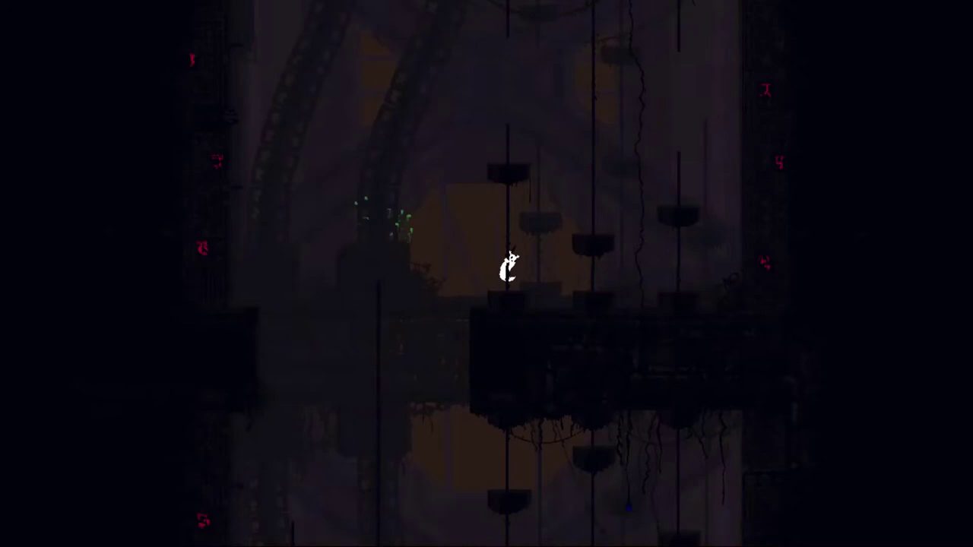
pyautogui.press('Right')
pyautogui.press('z')
pyautogui.press('Up')
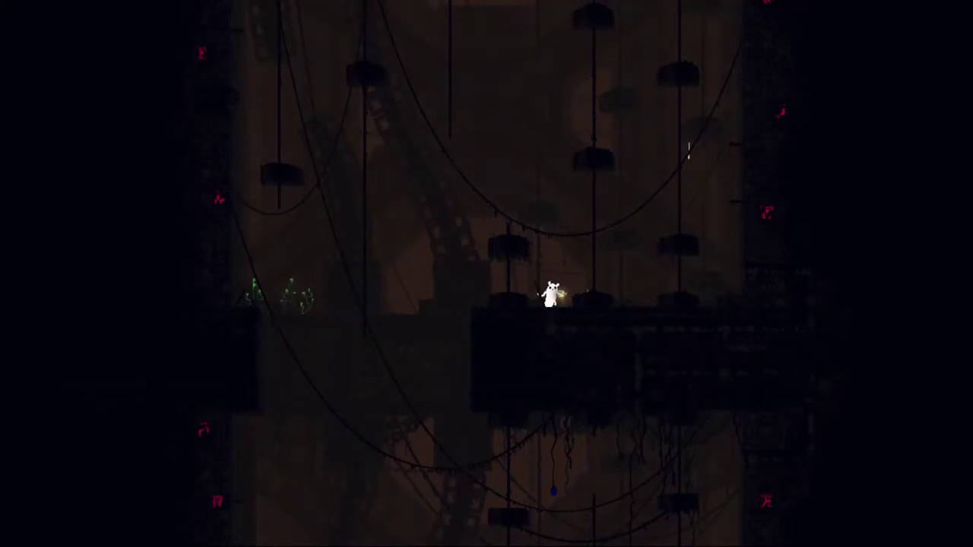
# - Crouch on the ledge to the right, then jump up onto the right pole and climb
pyautogui.press('Right')
pyautogui.press('Up')
pyautogui.press('Right')
pyautogui.press('z')
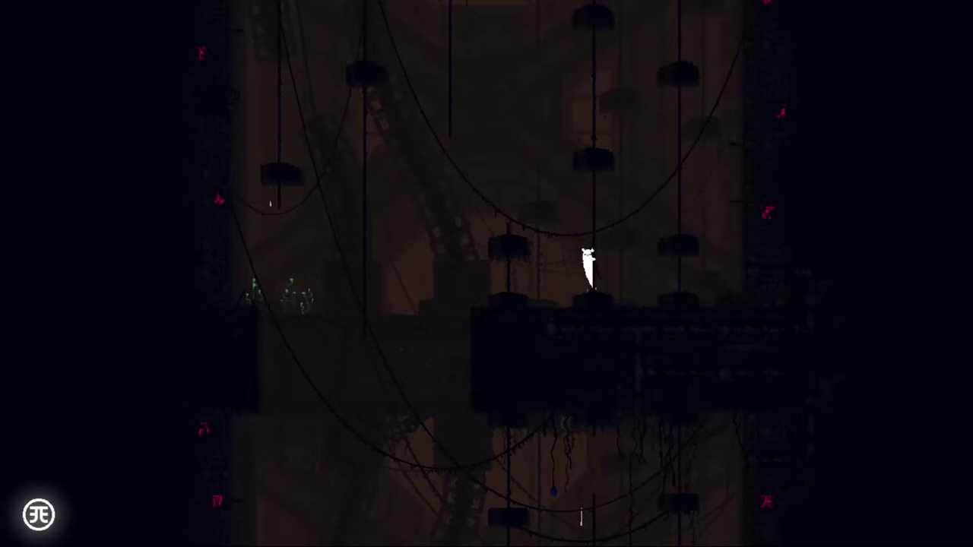
pyautogui.press('Right')
pyautogui.press('Up')
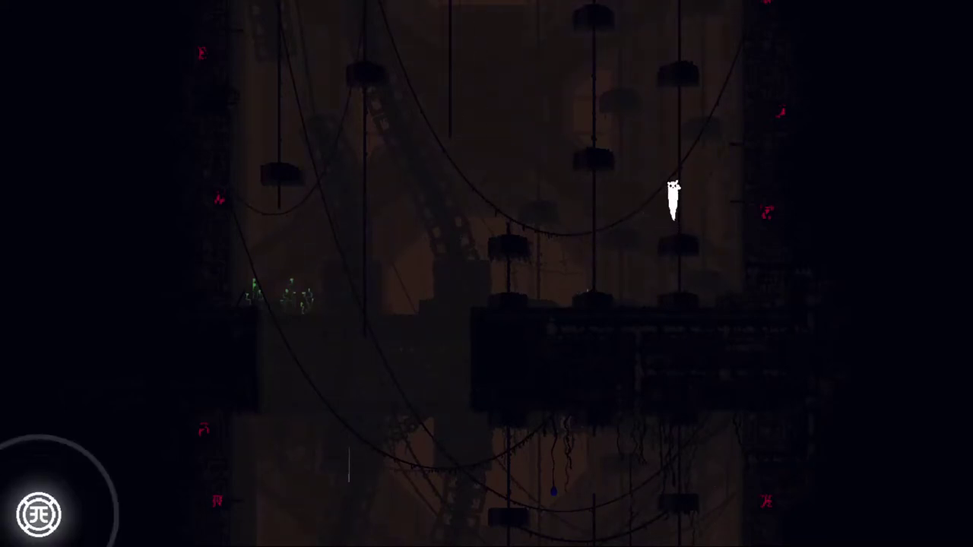
# - Leap left, then right between poles and climb into the room above
pyautogui.press('Up')
pyautogui.press('Left')
pyautogui.press('z')
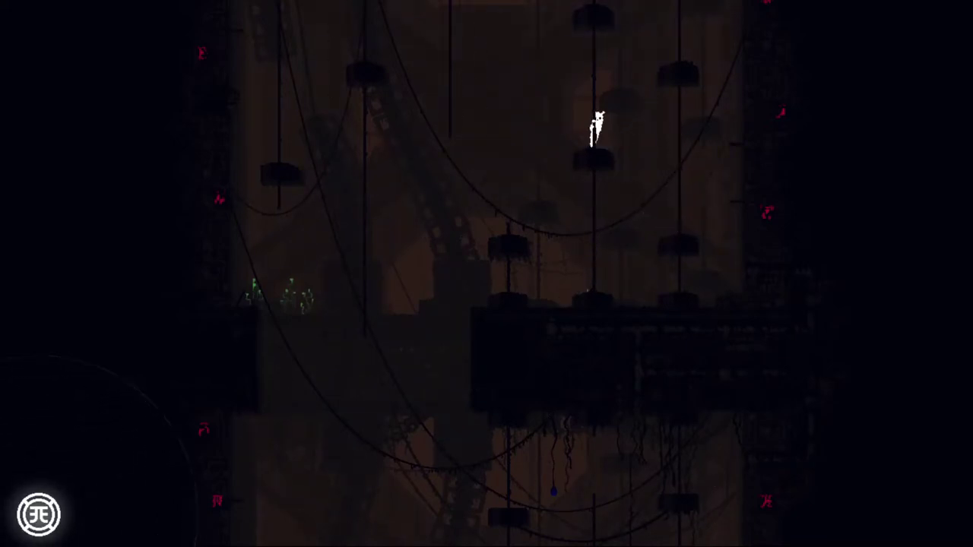
pyautogui.press('Up')
pyautogui.press('Right')
pyautogui.press('z')
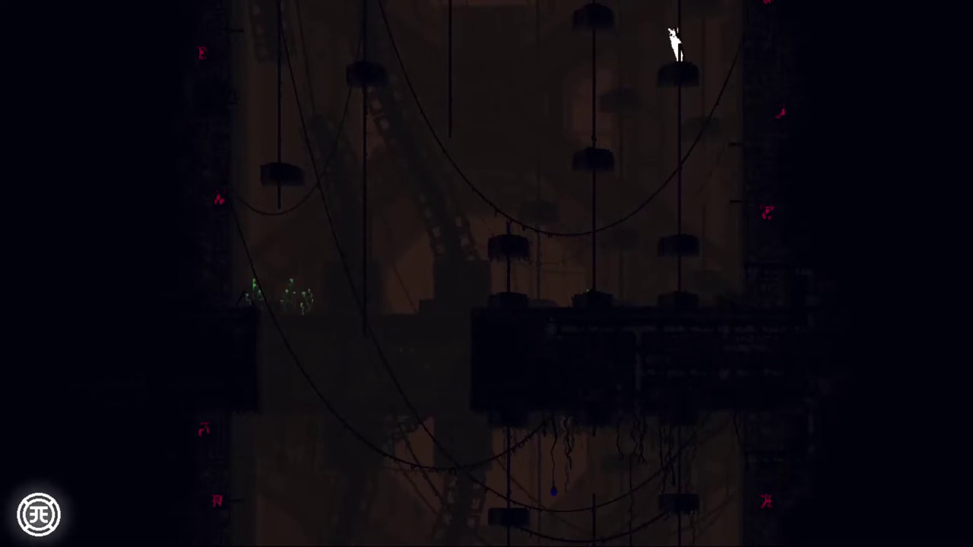
pyautogui.press('Up')
pyautogui.press('Up')
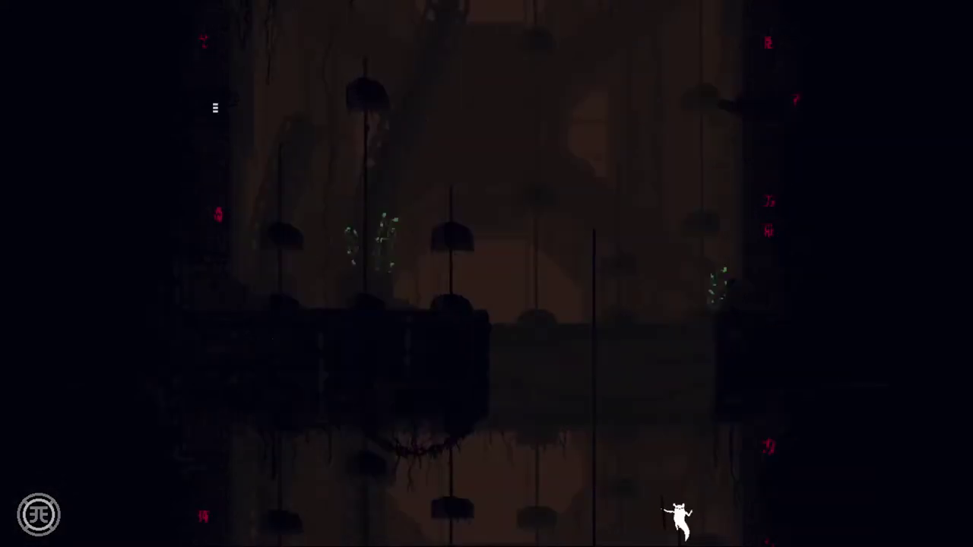
pyautogui.press('Up')
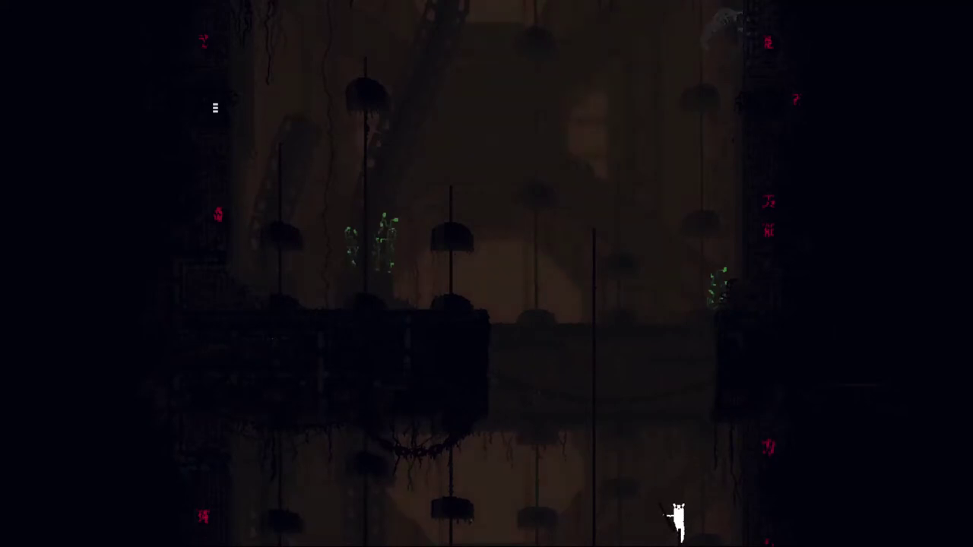
# - Leap left onto a ledge, run right, then climb and jump out of the white lizard's reach
pyautogui.press('Left')
pyautogui.press('z')
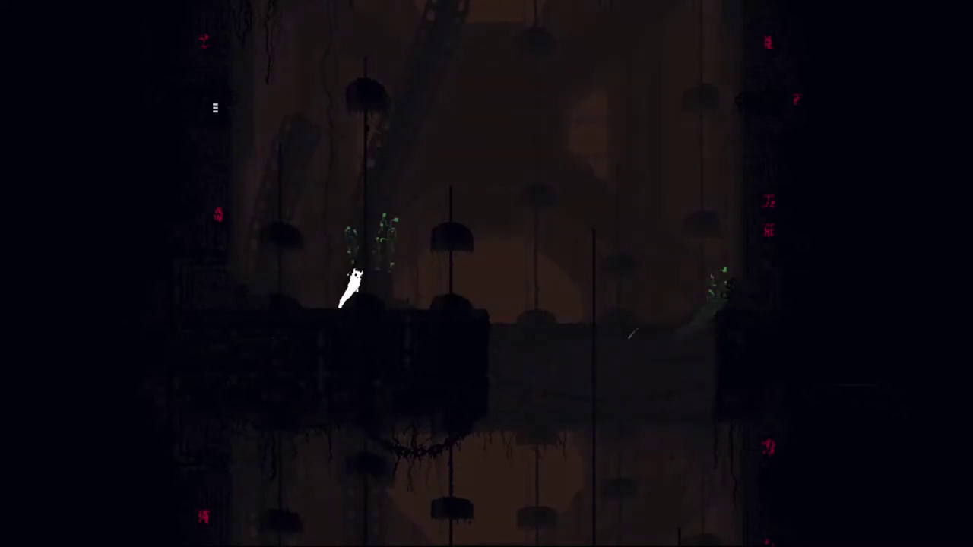
pyautogui.press('Up')
pyautogui.press('Left')
pyautogui.press('z')
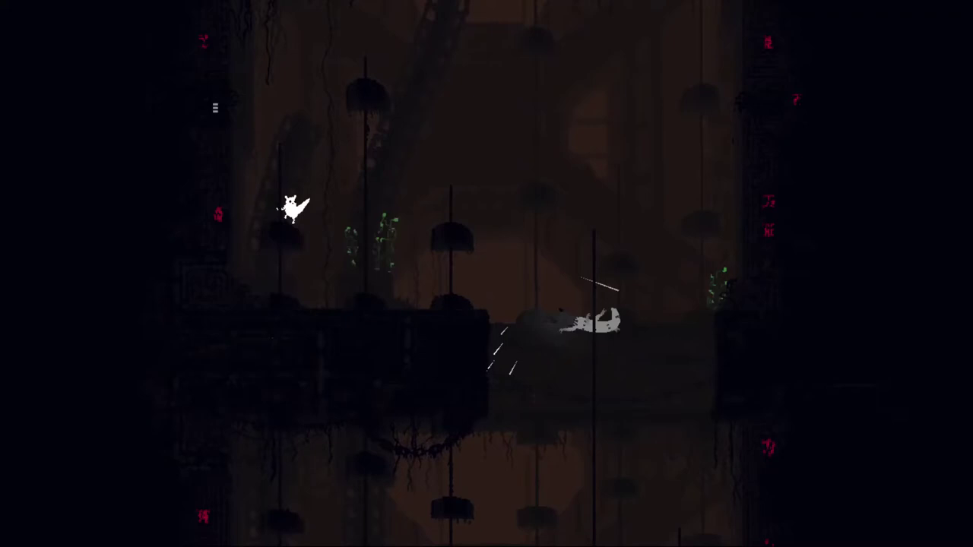
pyautogui.press('Up')
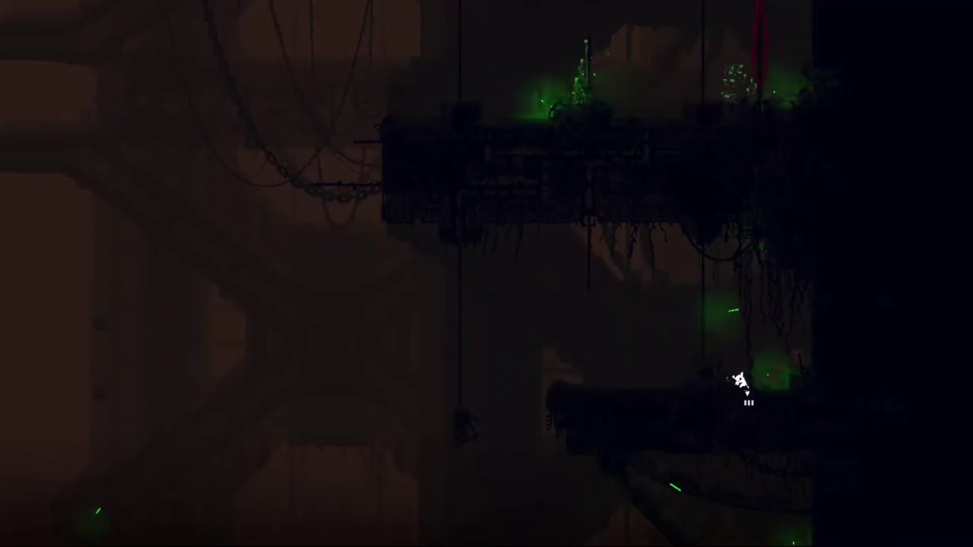
# - Creep left along the ledge, crouch, then leap off the pole until Cycle 20 in The Leg starts
pyautogui.press('Left')
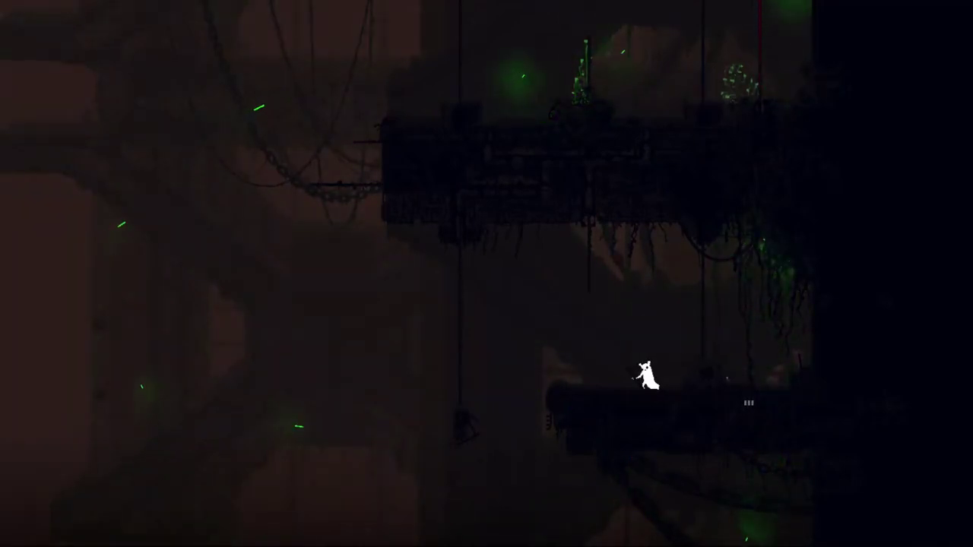
pyautogui.press('Left')
pyautogui.press('Down')
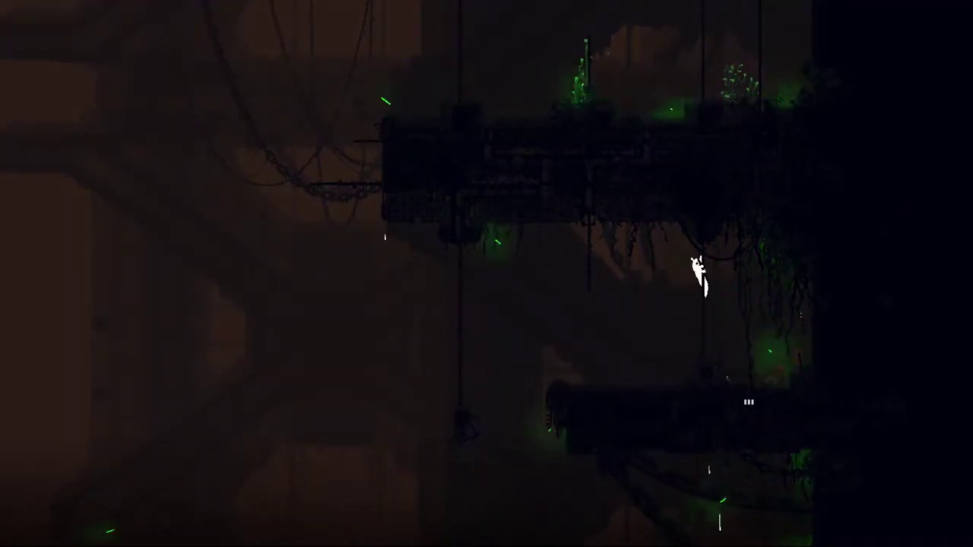
pyautogui.press('Left')
pyautogui.press('x')
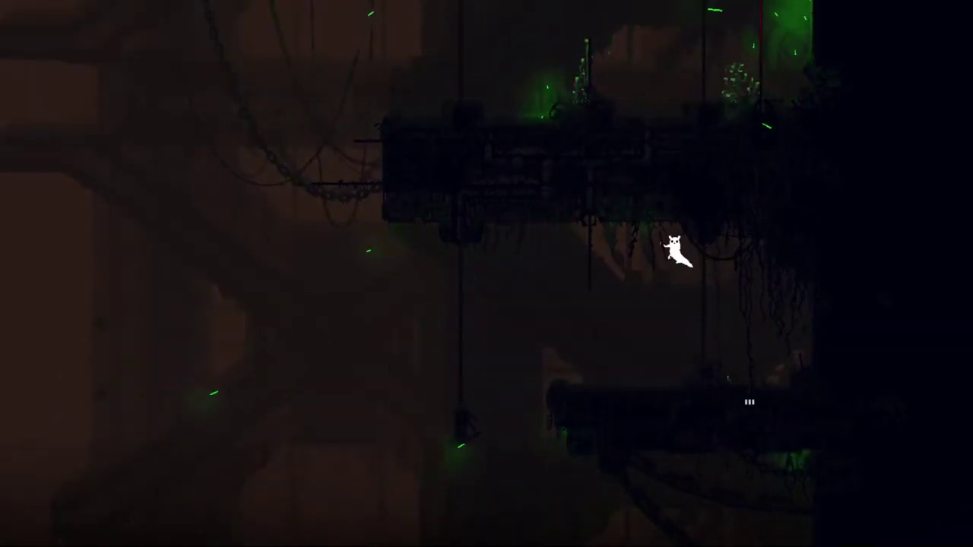
pyautogui.press('Left')
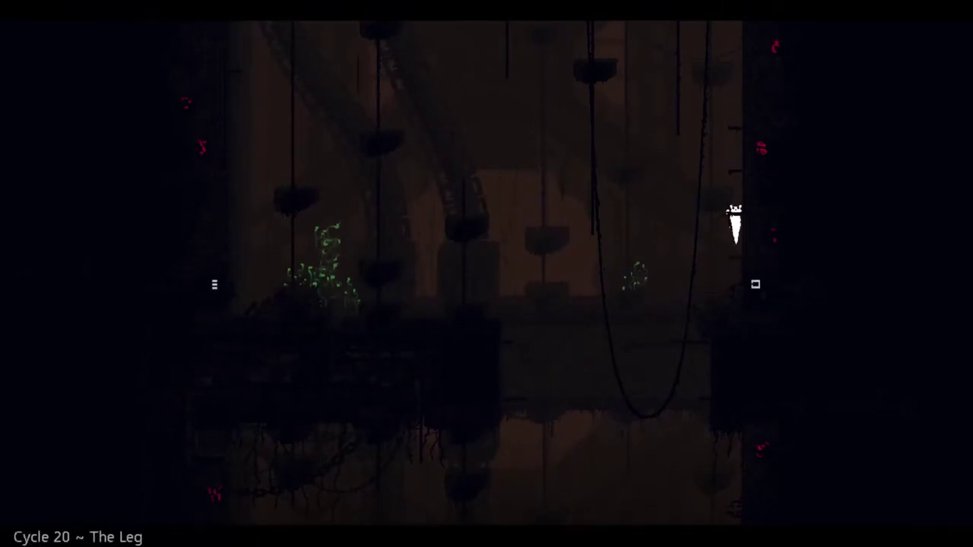
# - Climb the right wall, leap left onto the hanging platform, and climb into the cable-hung room
pyautogui.press('Up')
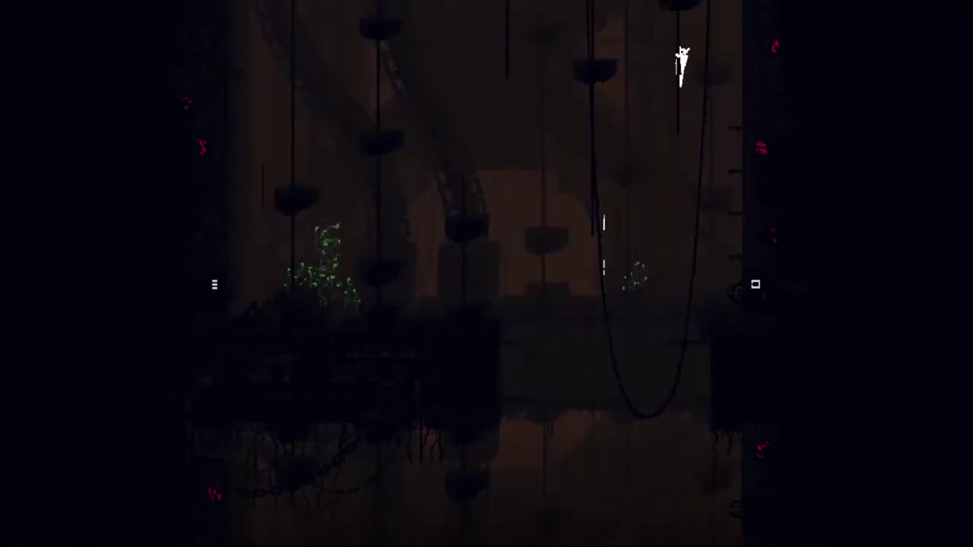
pyautogui.press('Left')
pyautogui.press('z')
pyautogui.press('Up')
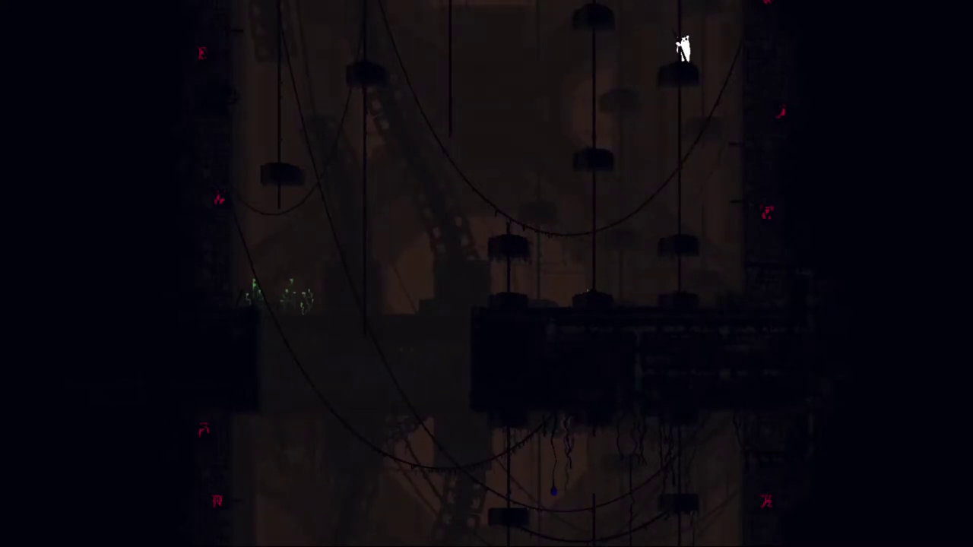
# - Climb the pole into the room above, then leap off and run left from the lizard
pyautogui.press('Up')
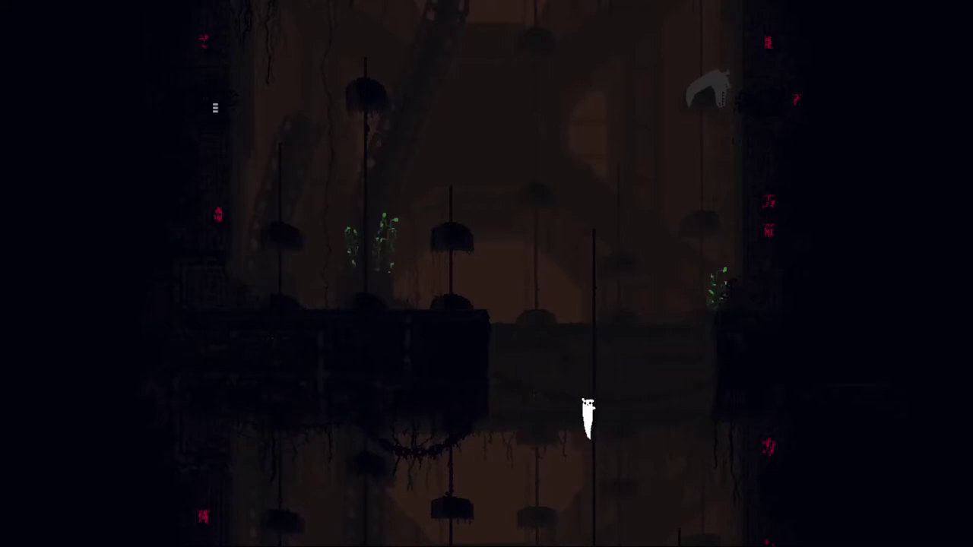
pyautogui.press('Up')
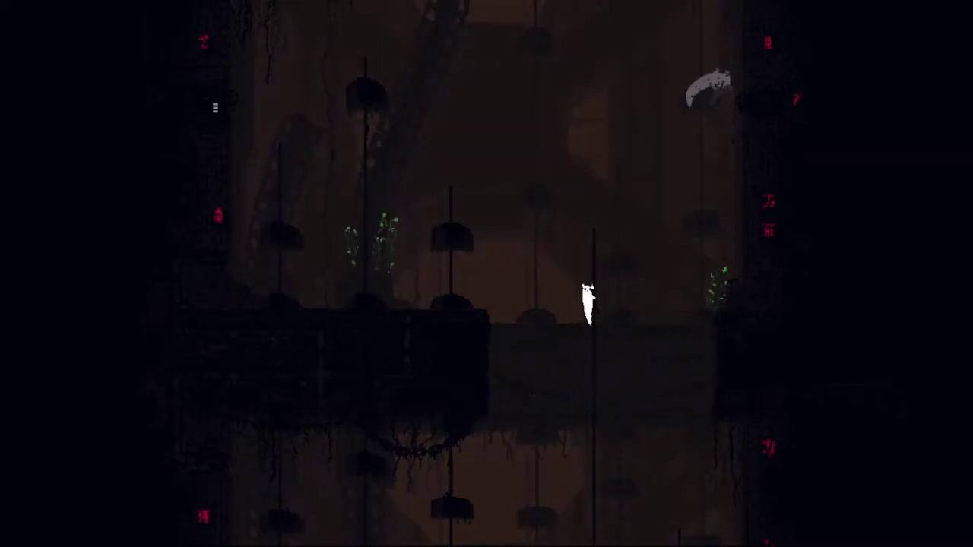
pyautogui.press('Left')
pyautogui.press('z')
pyautogui.press('Left')
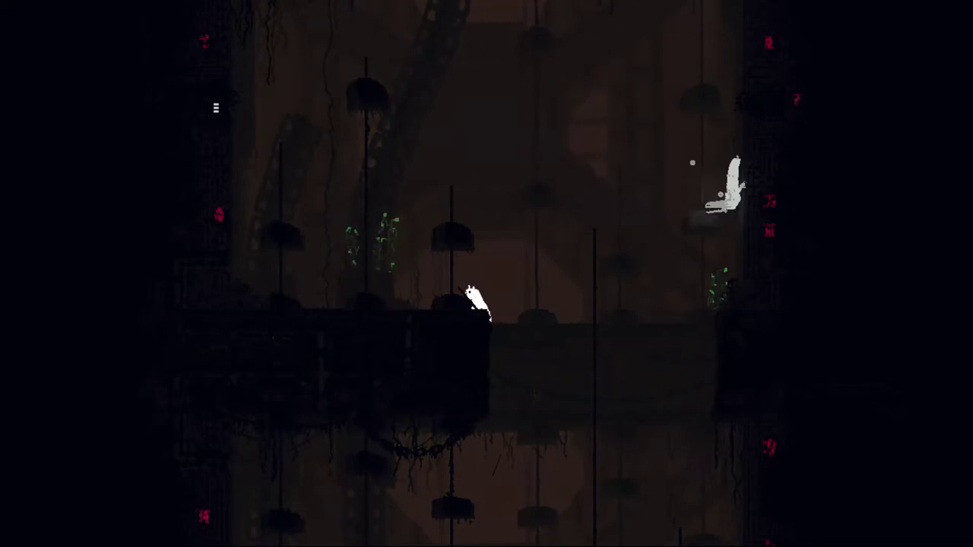
# - Climb the pole by the plants, leap left to another pole, and slip into the left shadows
pyautogui.press('Up')
pyautogui.press('Up')
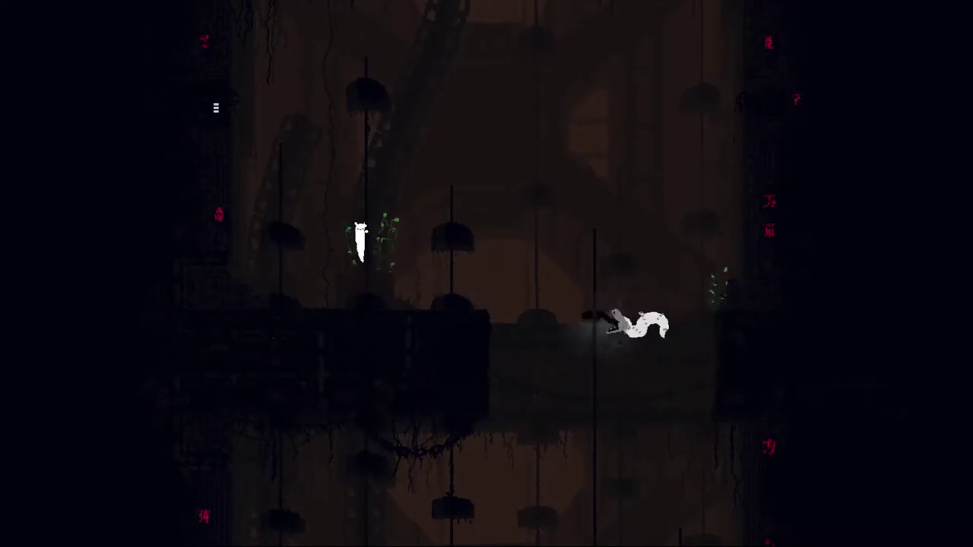
pyautogui.press('Left')
pyautogui.press('z')
pyautogui.press('Up')
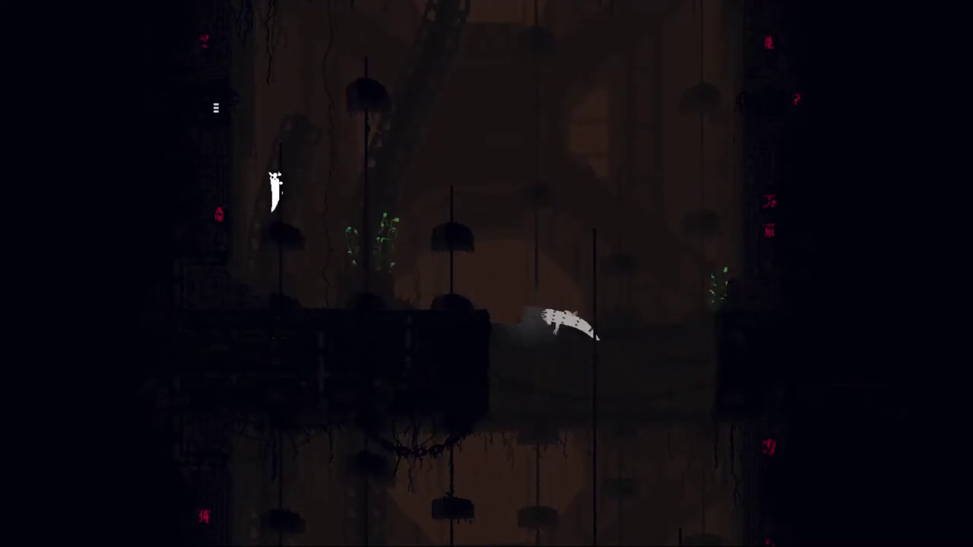
pyautogui.press('Left')
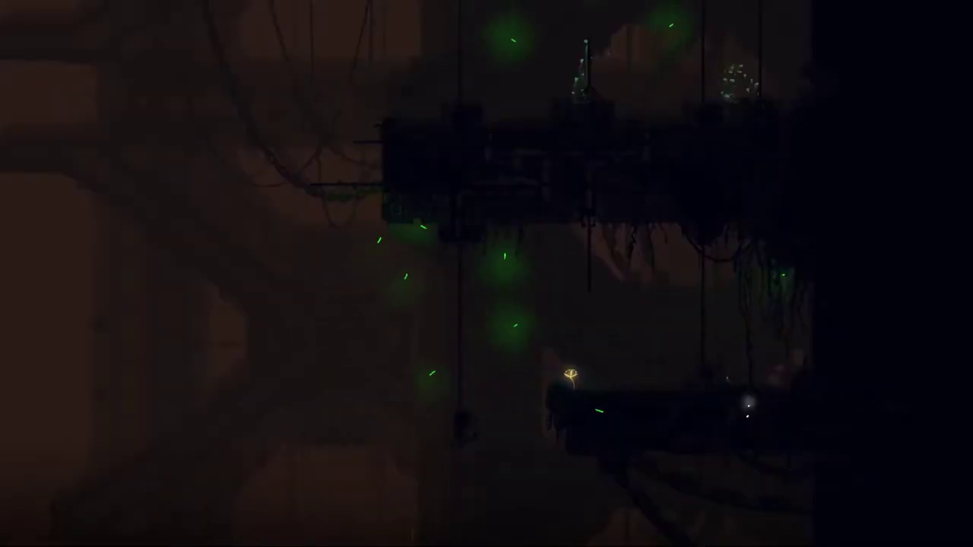
# - Leave the pipe, walk left to the yellow plant, and crouch-jump onto the pole up to the platform
pyautogui.press('Left')
pyautogui.press('Up')
pyautogui.press('Left')
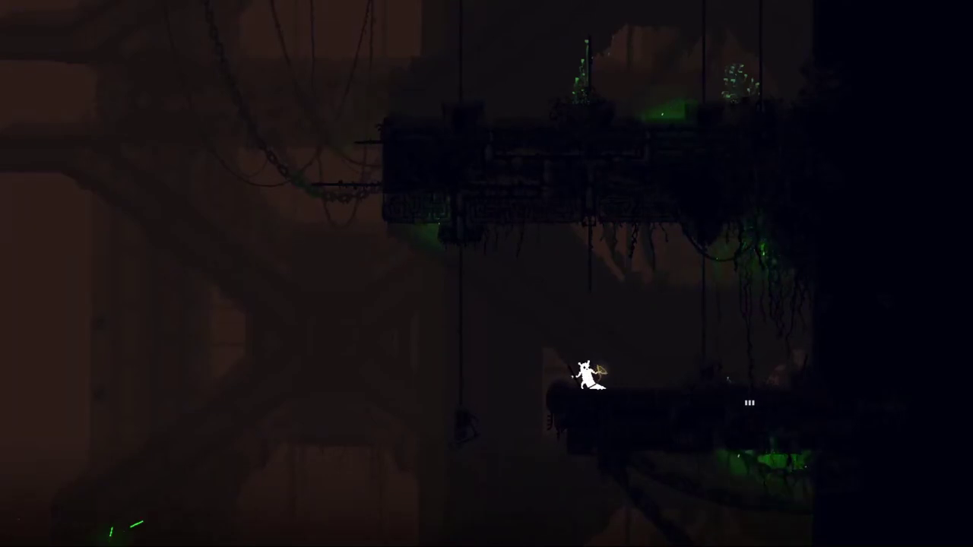
pyautogui.press('Down')
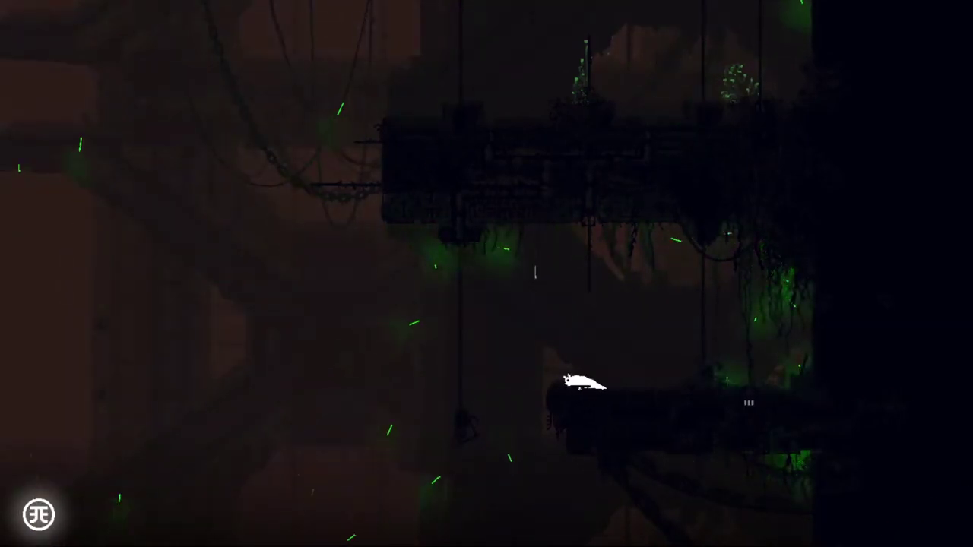
pyautogui.press('Left')
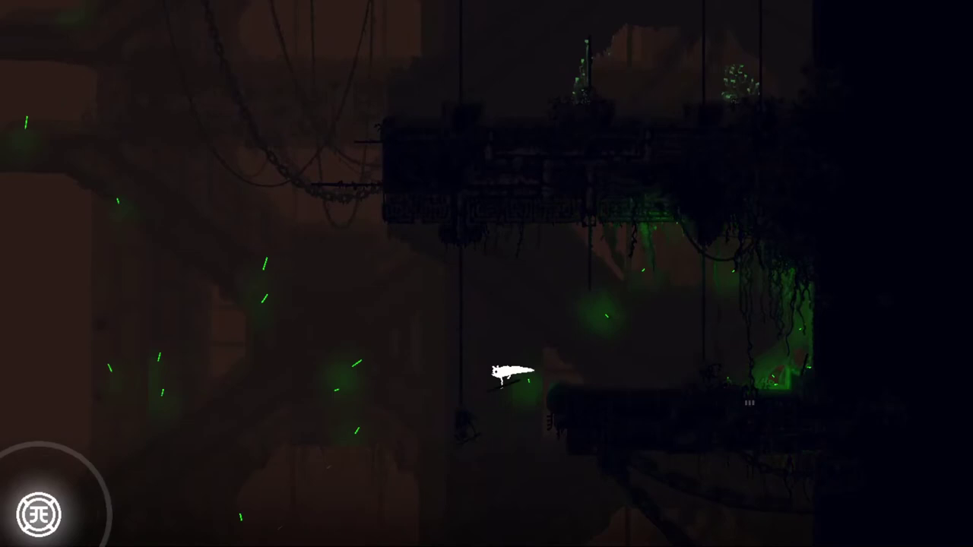
pyautogui.press('Up')
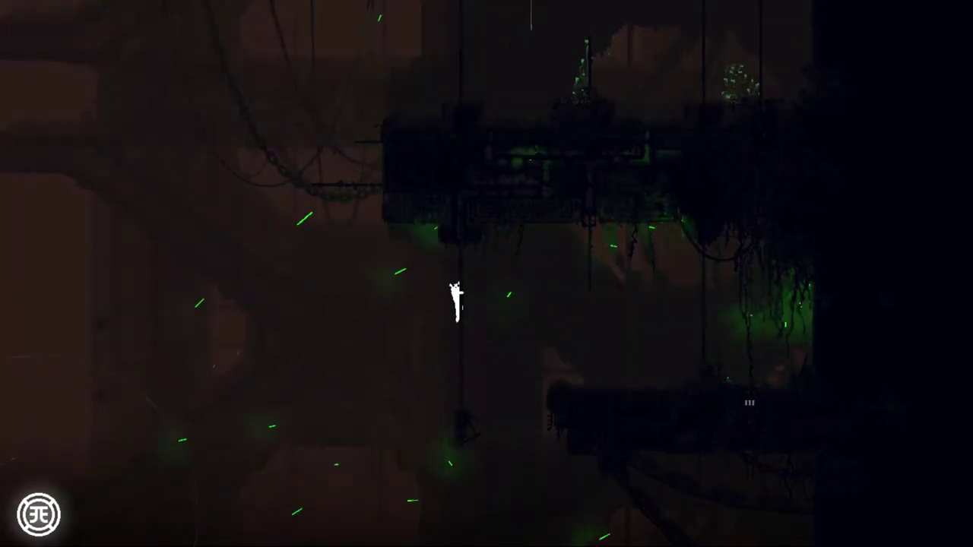
pyautogui.press('Up')
# - Crawl through the inside of the platform and stand up on its top
pyautogui.press('Right')
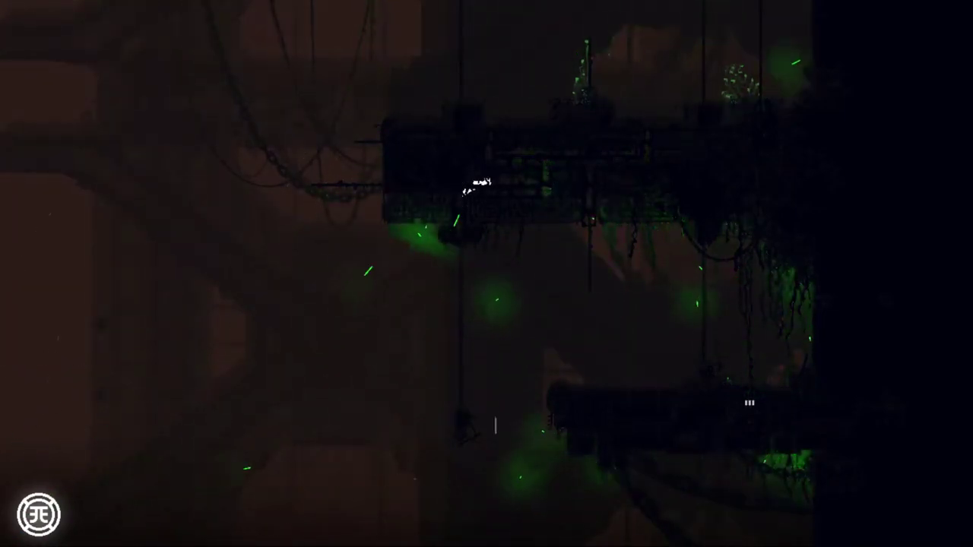
pyautogui.press('Right')
pyautogui.press('Up')
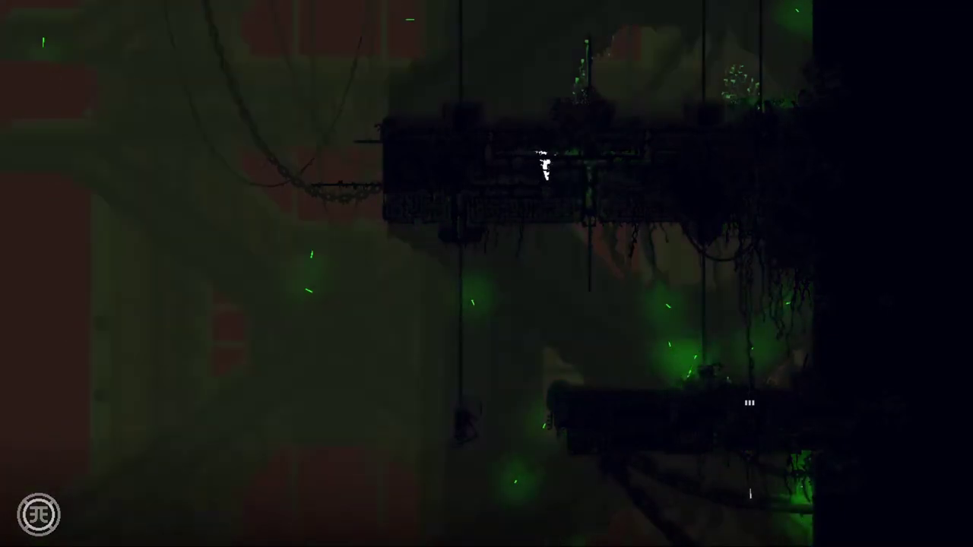
pyautogui.press('Left')
pyautogui.press('Up')
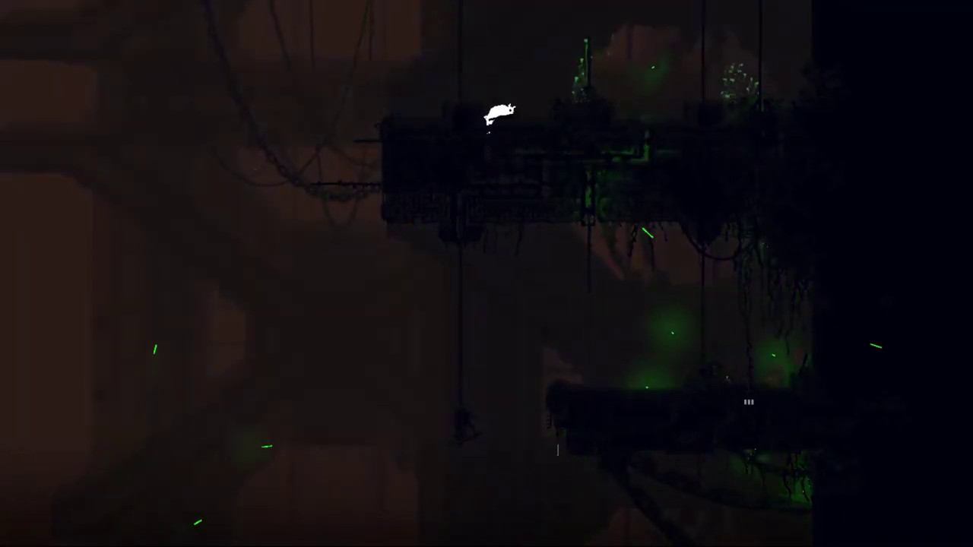
pyautogui.press('Right')
pyautogui.press('Up')
# - Walk right to the platform's end and spring onto the pole into the next room
pyautogui.press('Right')
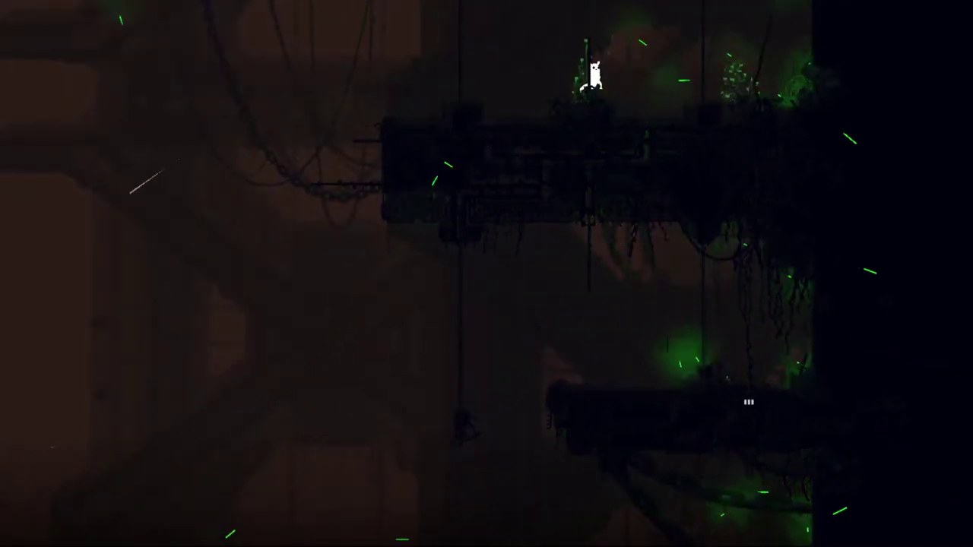
pyautogui.press('Right')
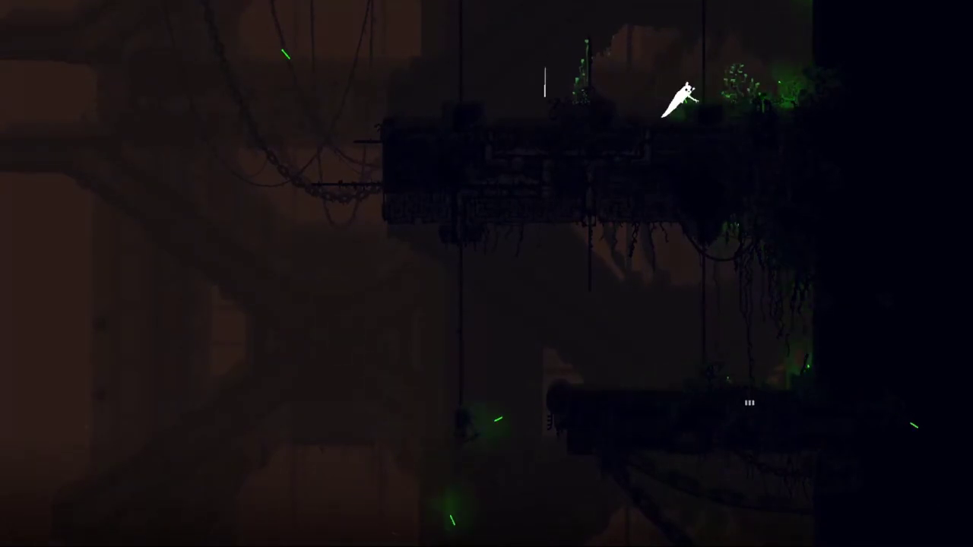
pyautogui.press('Left')
pyautogui.press('Right')
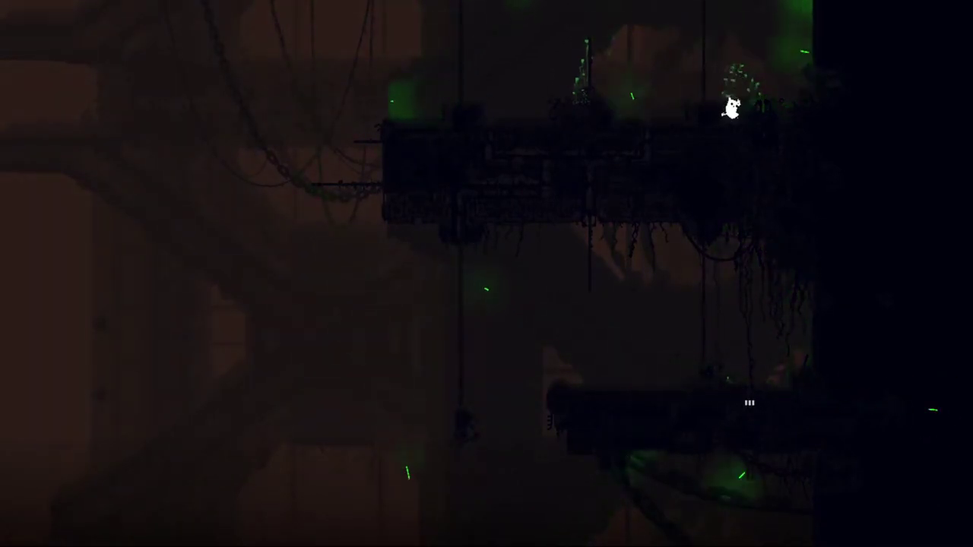
pyautogui.press('Right')
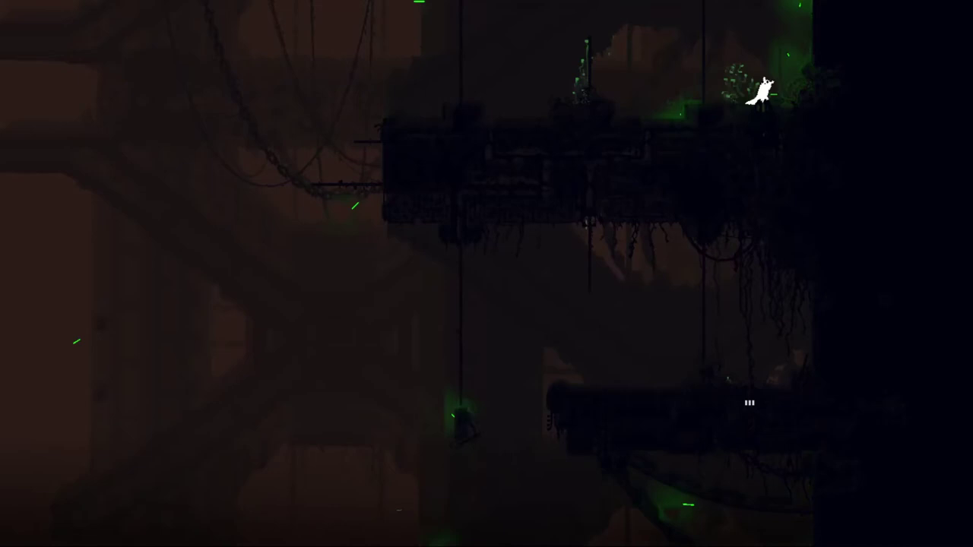
pyautogui.press('Left')
pyautogui.press('Up')
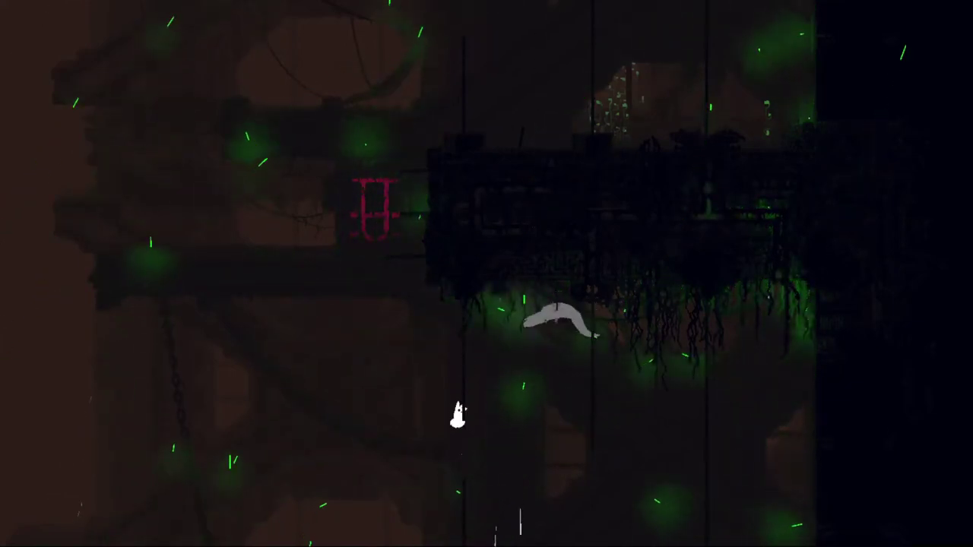
# - Drop onto the upper platform, run right toward the pole, then run back left
pyautogui.press('Down')
pyautogui.press('Right')
pyautogui.press('z')
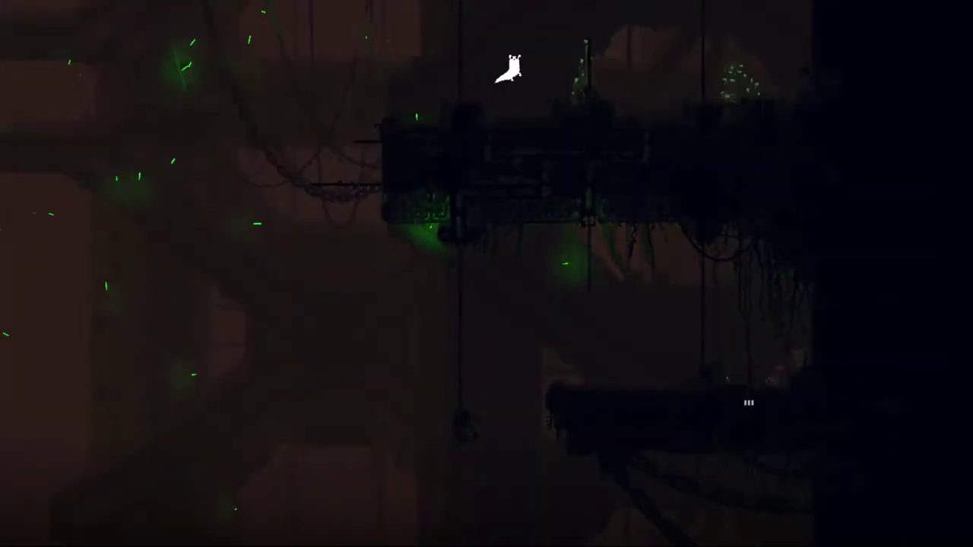
pyautogui.press('Right')
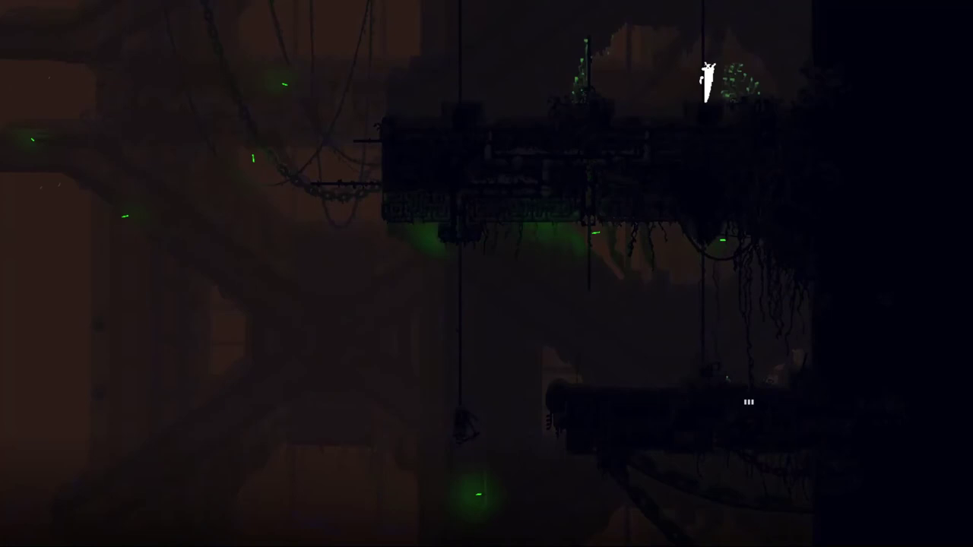
pyautogui.press('z')
pyautogui.press('Left')
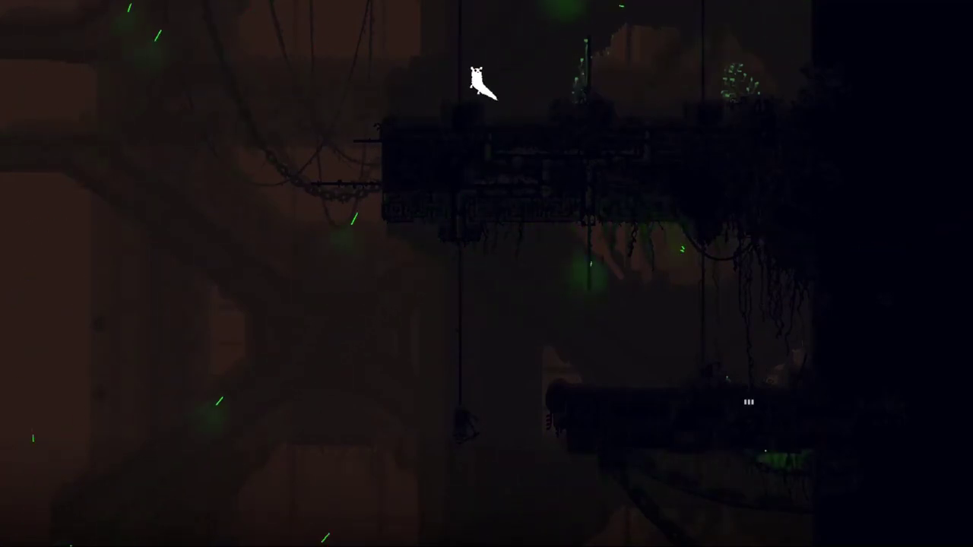
# - Climb the pole, jump back onto the platform, and run left until the lizard kills the slugcat
pyautogui.press('Right')
pyautogui.press('Up')
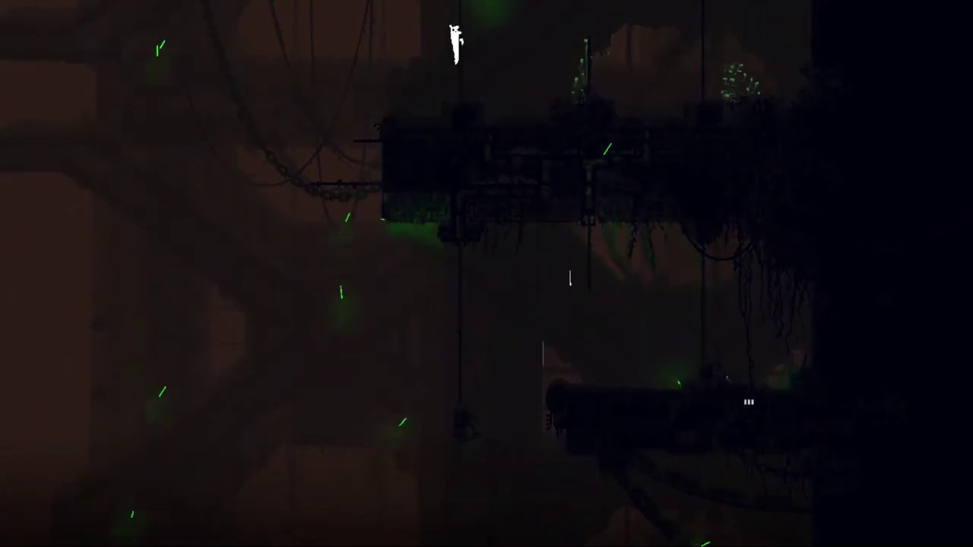
pyautogui.press('Up')
pyautogui.press('Down')
pyautogui.press('Right')
pyautogui.press('z')
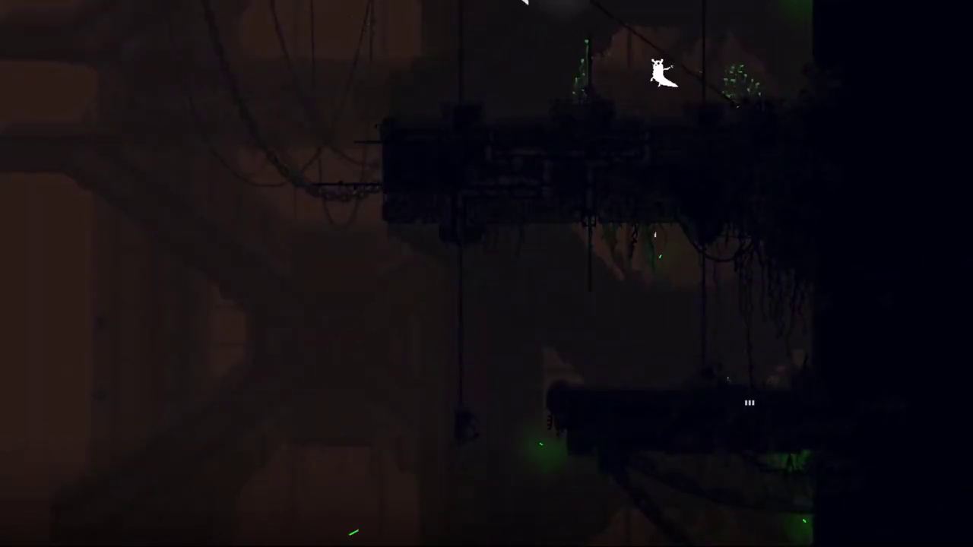
pyautogui.press('Left')
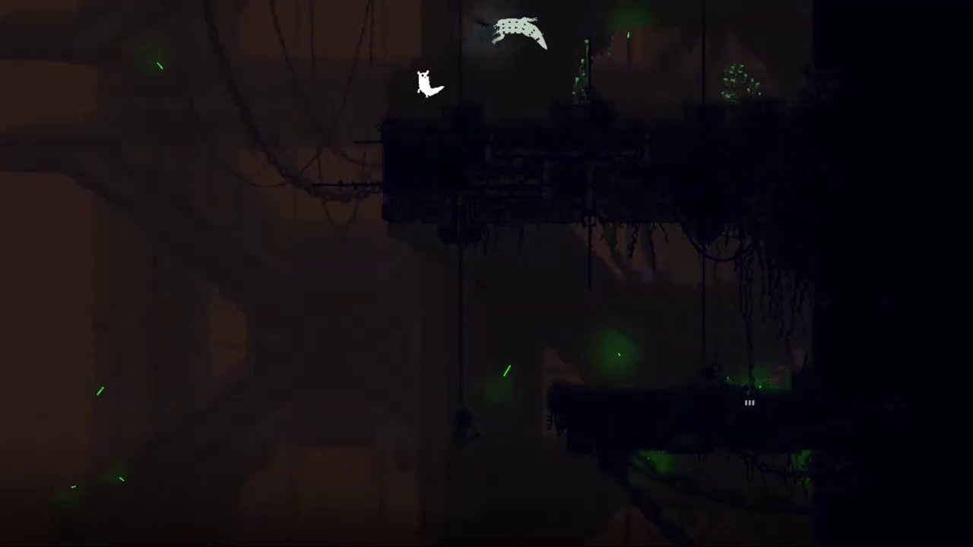
pyautogui.press('z')
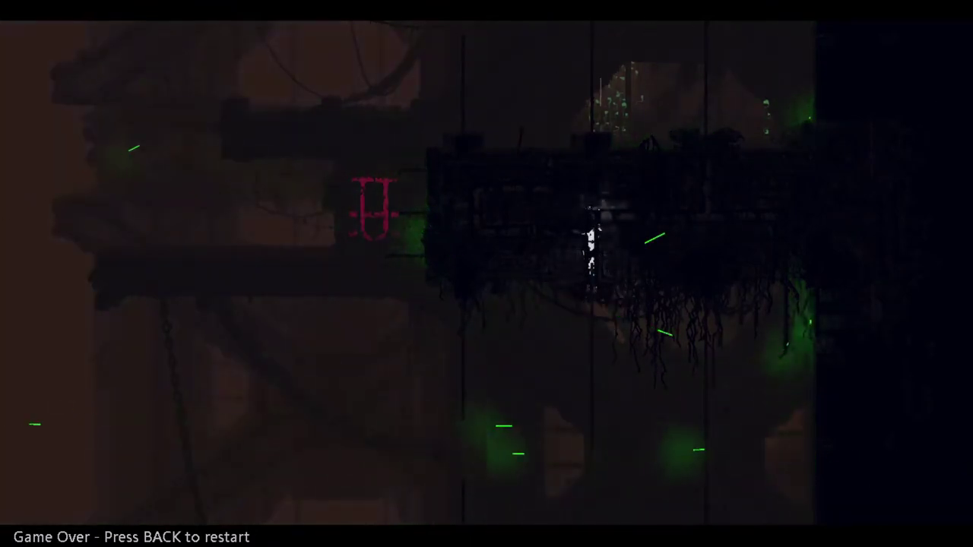
# - Back out of the Game Over screen to restart in the shelter
pyautogui.press('Escape')
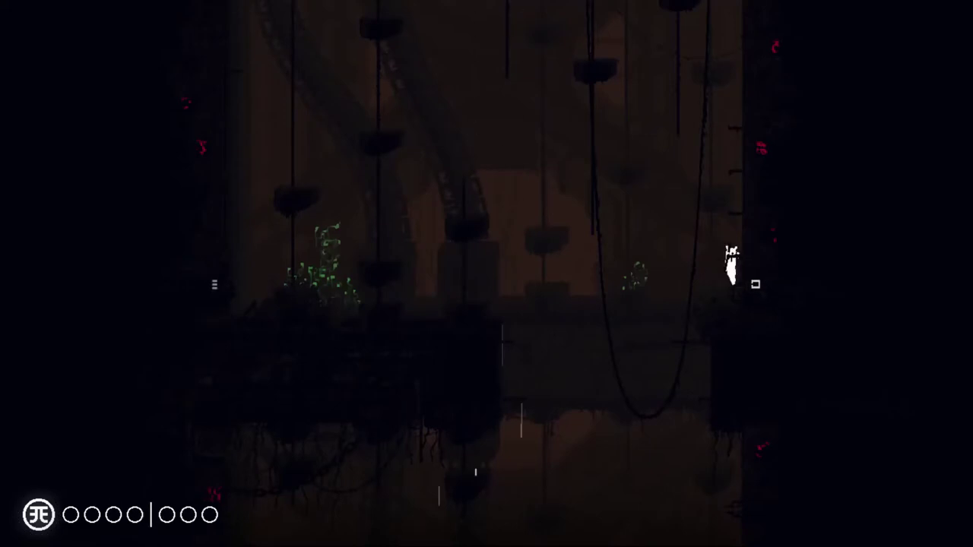
# - Climb the starting room's pole, then wall-jump up and left out the top of the room
pyautogui.press('Up')
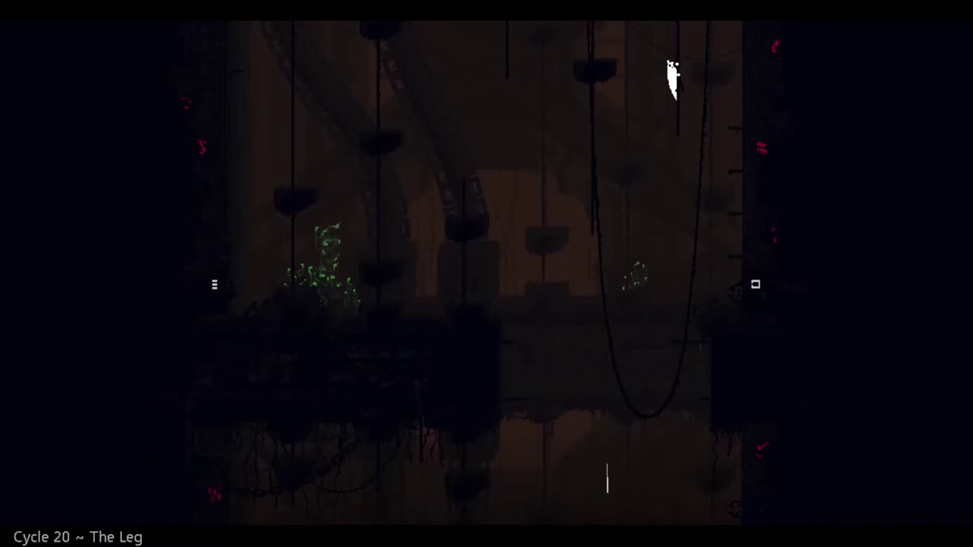
pyautogui.press('Up')
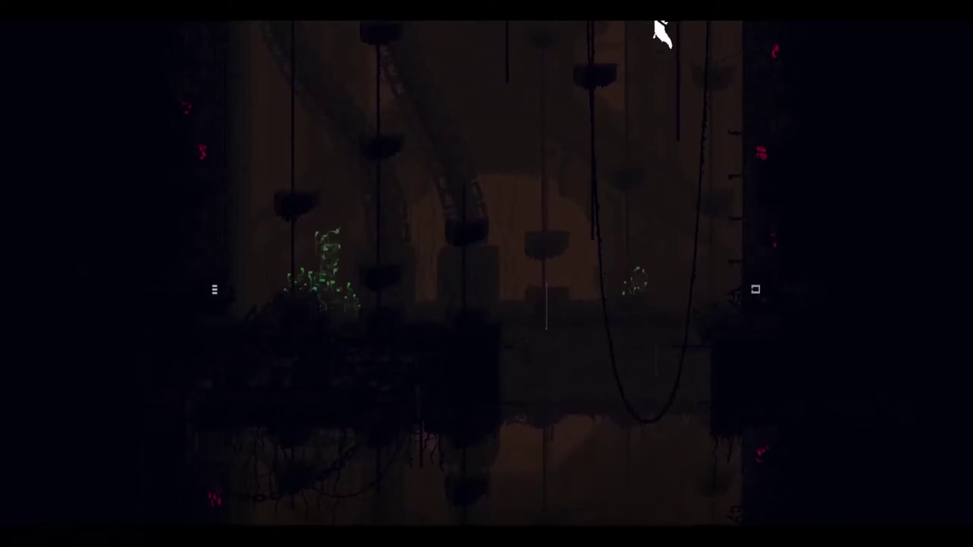
pyautogui.press('Up')
pyautogui.press('Up')
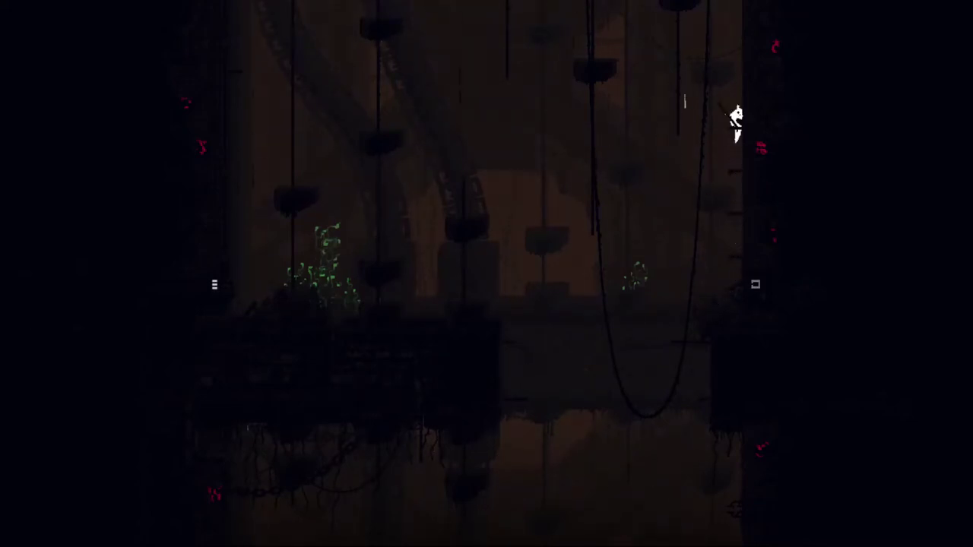
pyautogui.press('z')
pyautogui.press('Up')
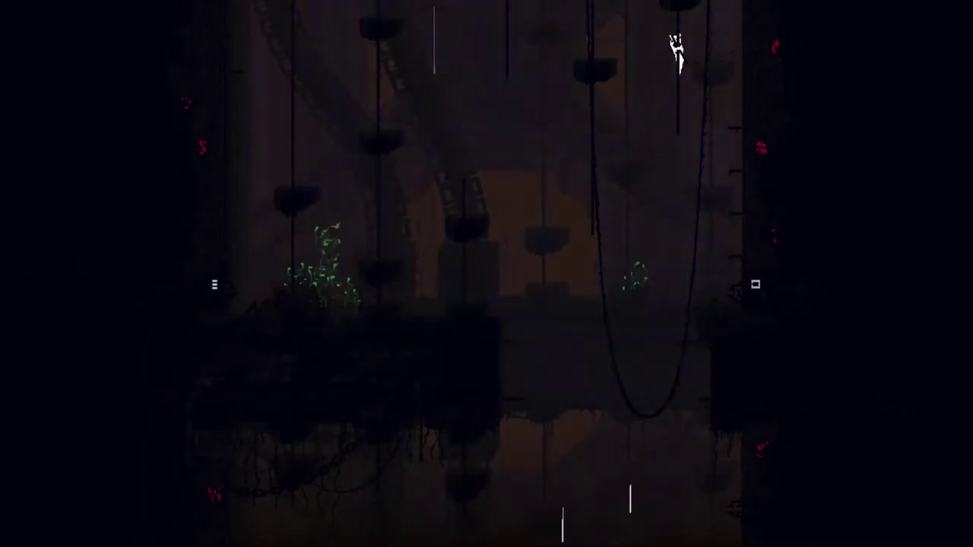
pyautogui.press('z')
# - Enter the room above, move right to the wall, then jump and head left to another pole
pyautogui.press('Up')
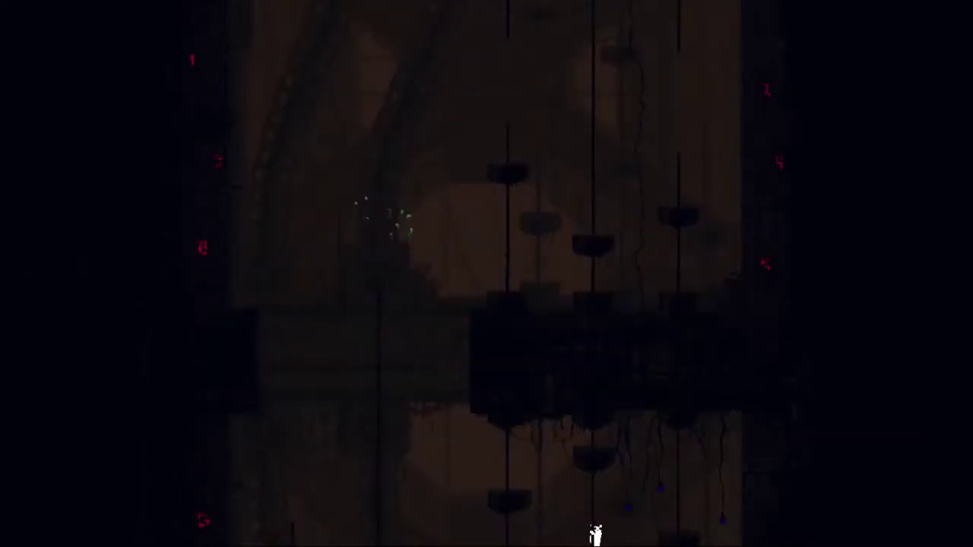
pyautogui.press('Right')
pyautogui.press('z')
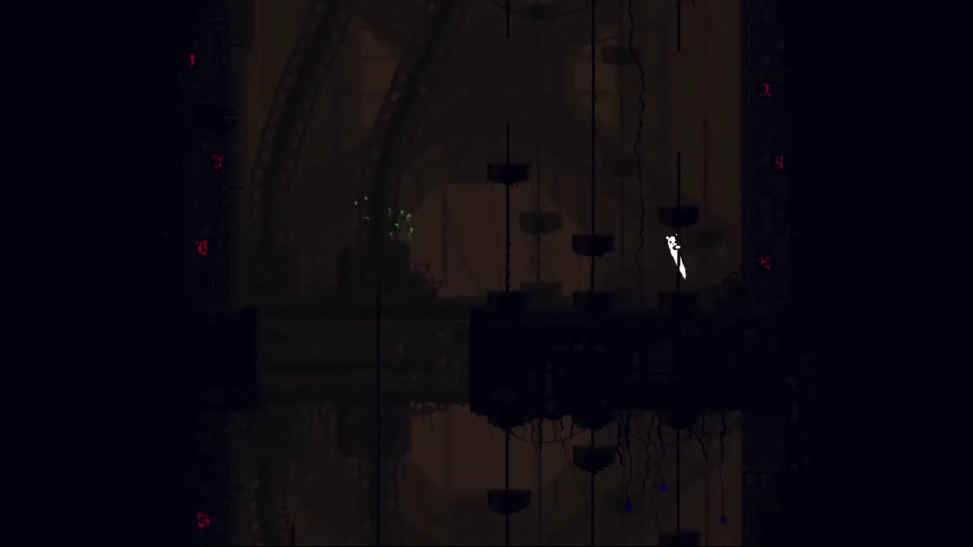
pyautogui.press('Left')
pyautogui.press('Up')
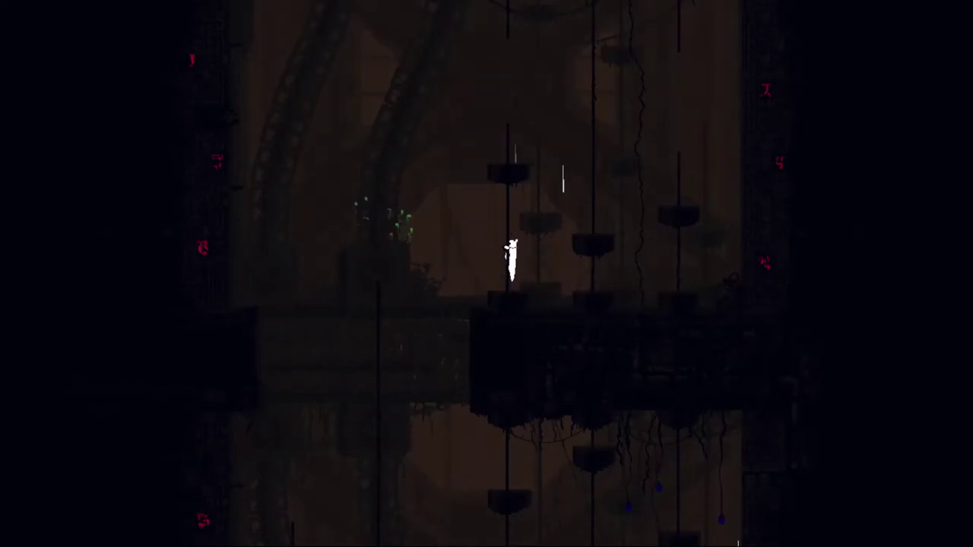
# - Leap right onto the higher pole, climb into the cable-hung room, and jump across to the central platform
pyautogui.press('Right')
pyautogui.press('z')
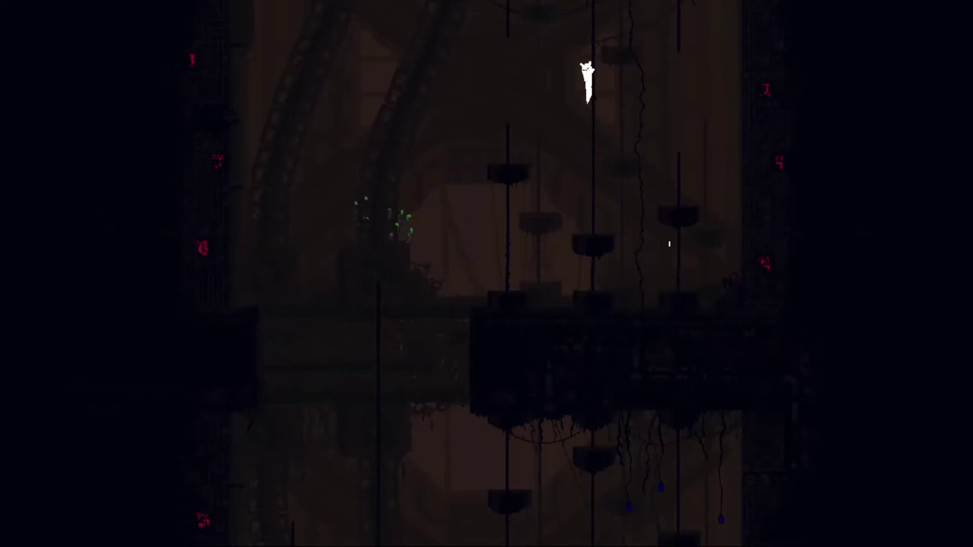
pyautogui.press('Up')
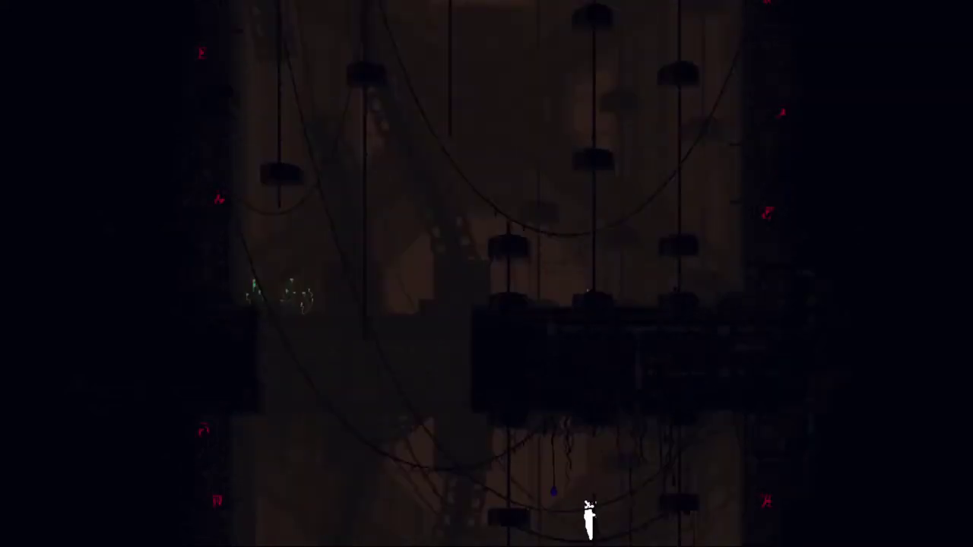
pyautogui.press('Right')
pyautogui.press('z')
# - Pull up onto the platform and leap right to the higher pole by the wall
pyautogui.press('Right')
pyautogui.press('z')
pyautogui.press('Right')
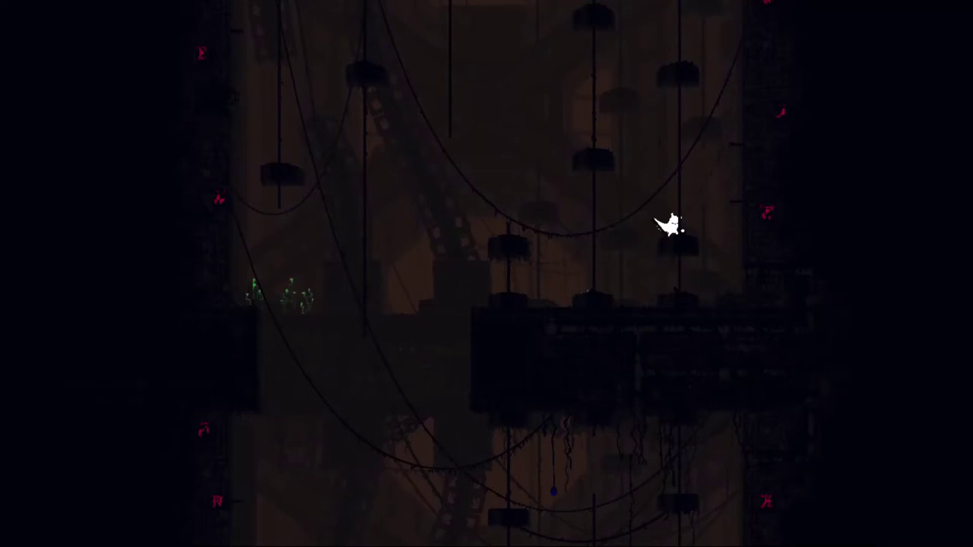
pyautogui.press('Right')
pyautogui.press('z')
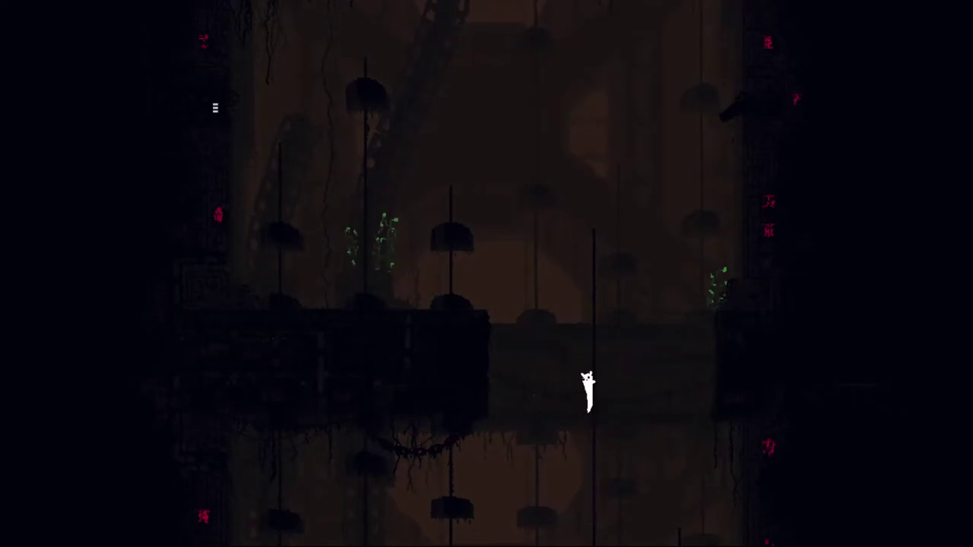
# - Break free of the lizard's tongue, flee right, and leap off the wall to safety
pyautogui.press('Up')
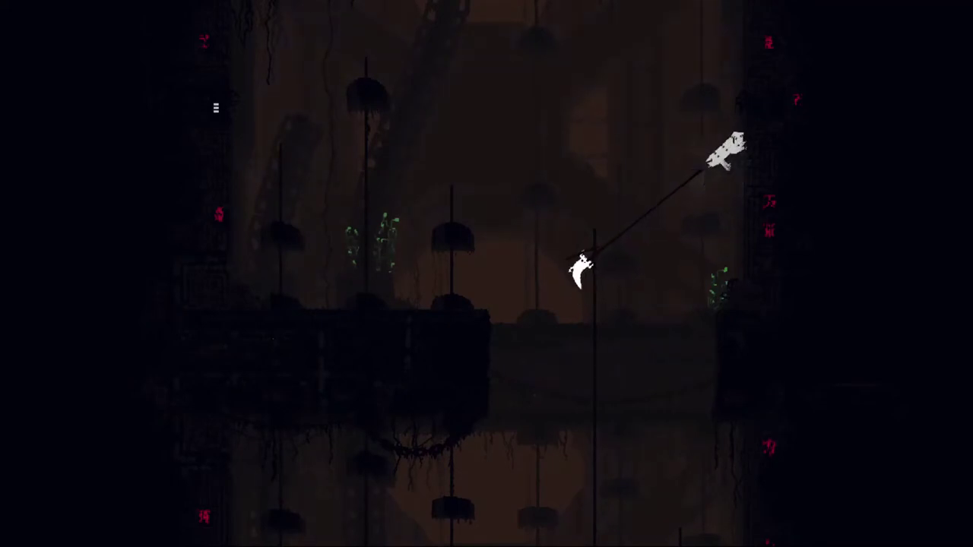
pyautogui.press('z')
pyautogui.press('Left')
pyautogui.press('Right')
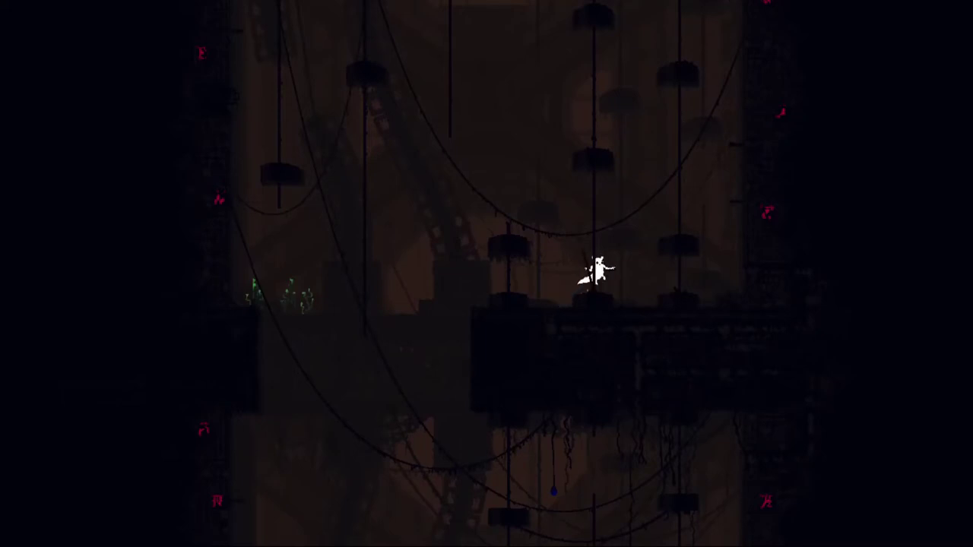
pyautogui.press('Left')
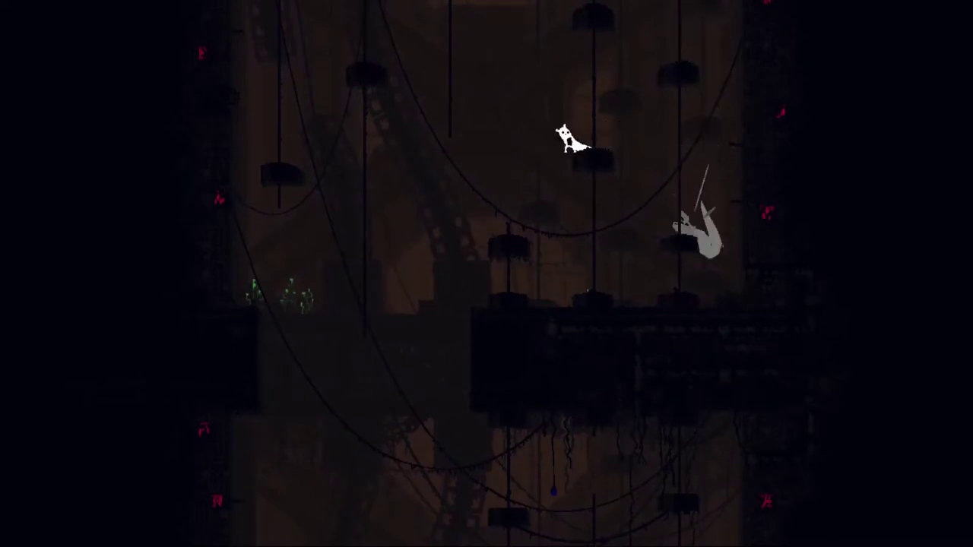
pyautogui.press('Up')
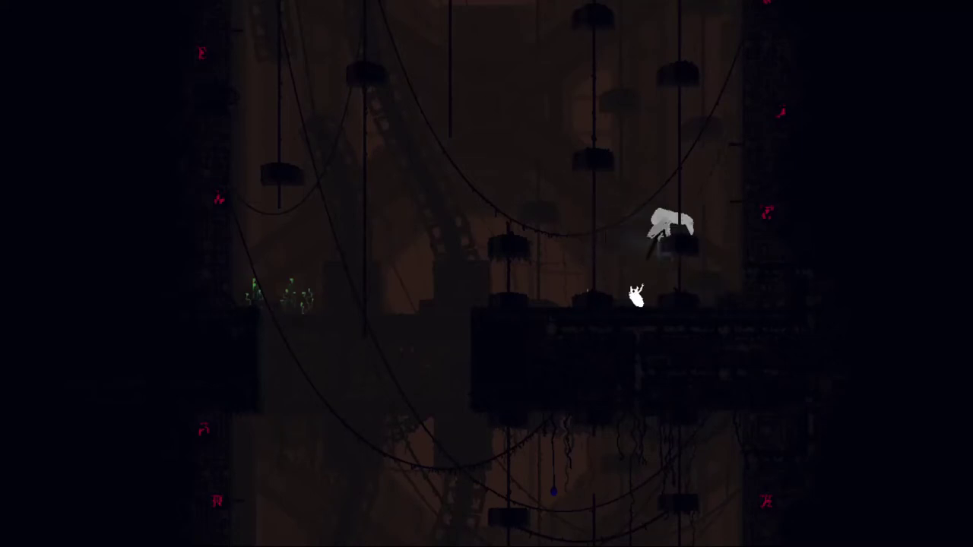
# - Slip past the white lizard, drop to the lower area, and exit right into the pole room
pyautogui.press('Left')
pyautogui.press('Left')
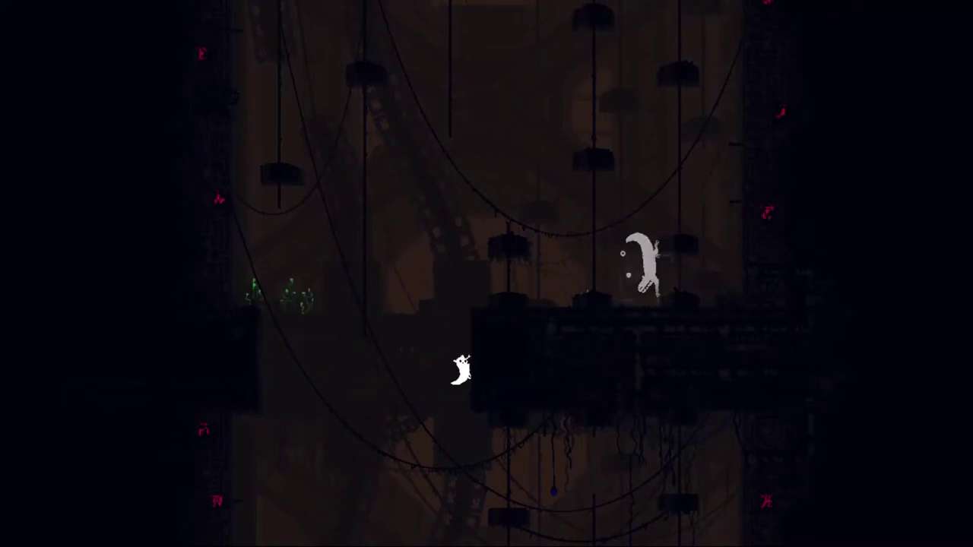
pyautogui.press('Right')
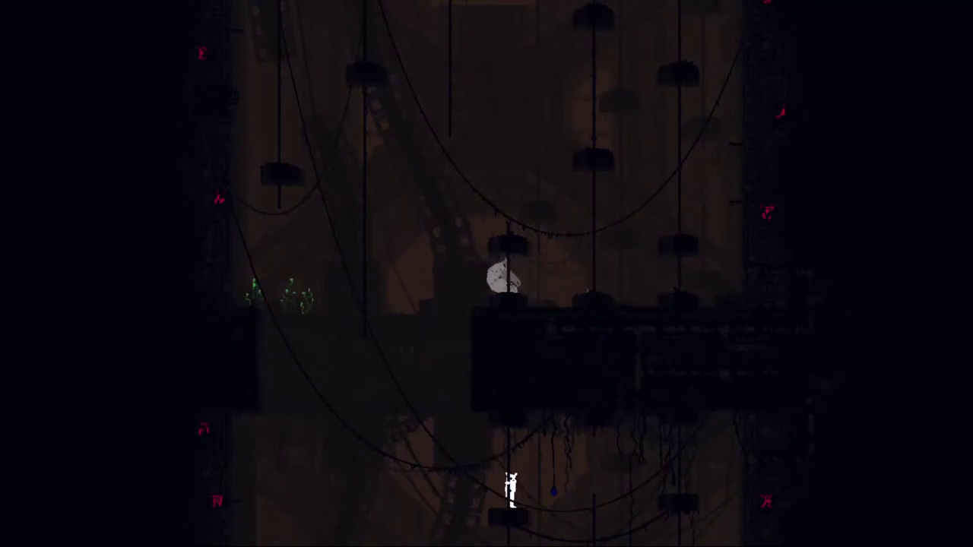
pyautogui.press('Right')
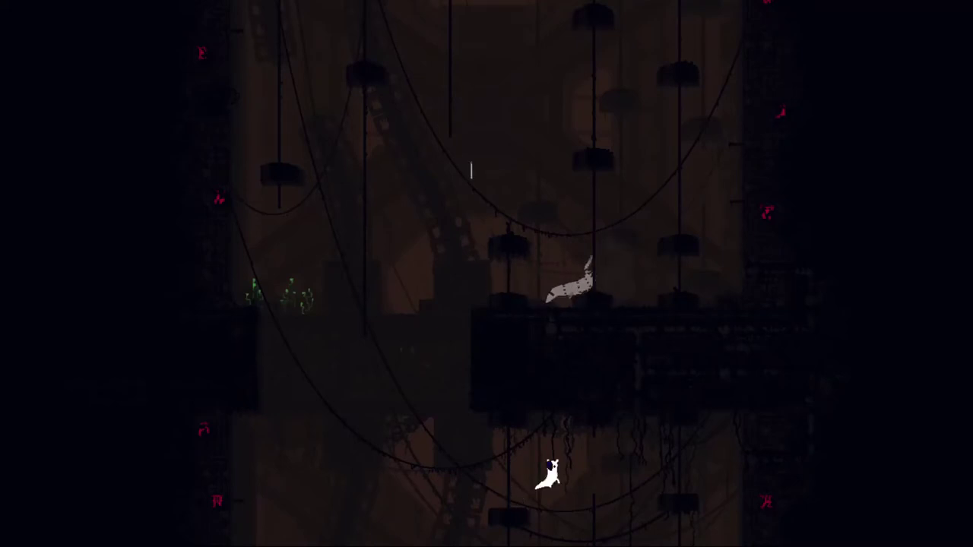
pyautogui.press('Left')
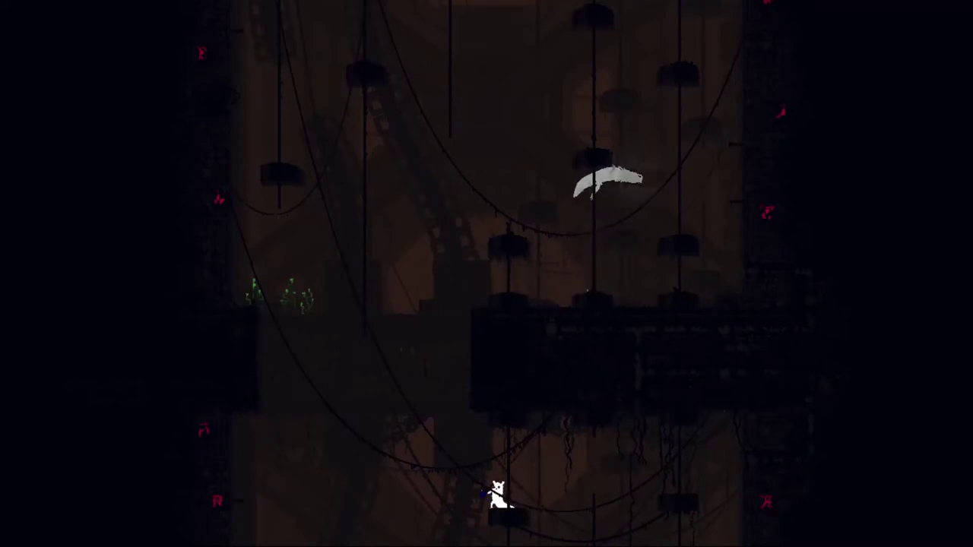
pyautogui.press('Right')
pyautogui.press('Down')
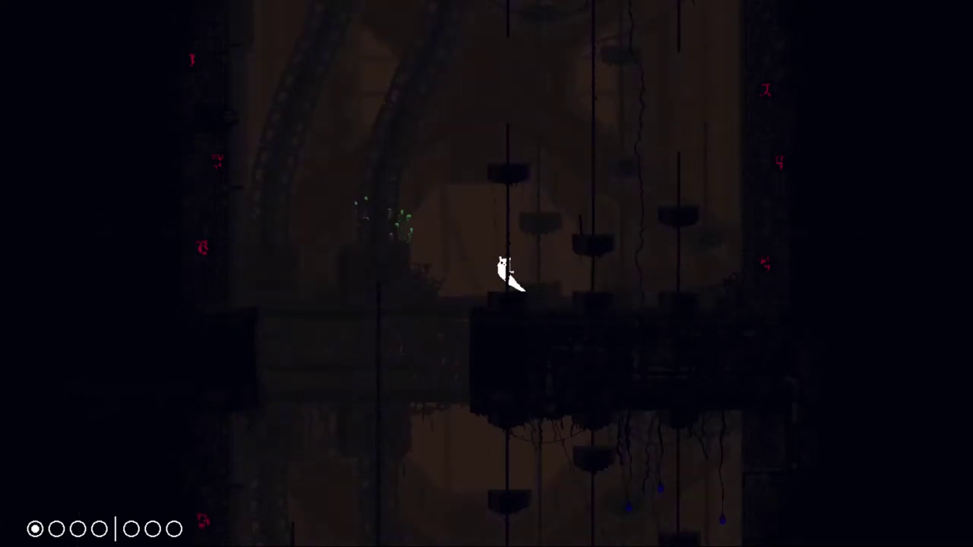
# - Climb the pole up into the cable-hung room and reach the central platform's far edge
pyautogui.press('Right')
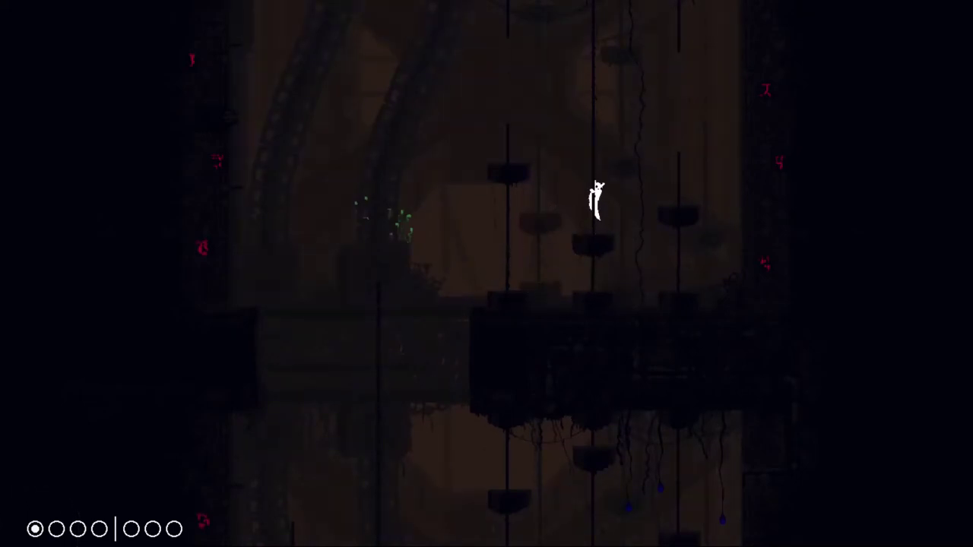
pyautogui.press('Up')
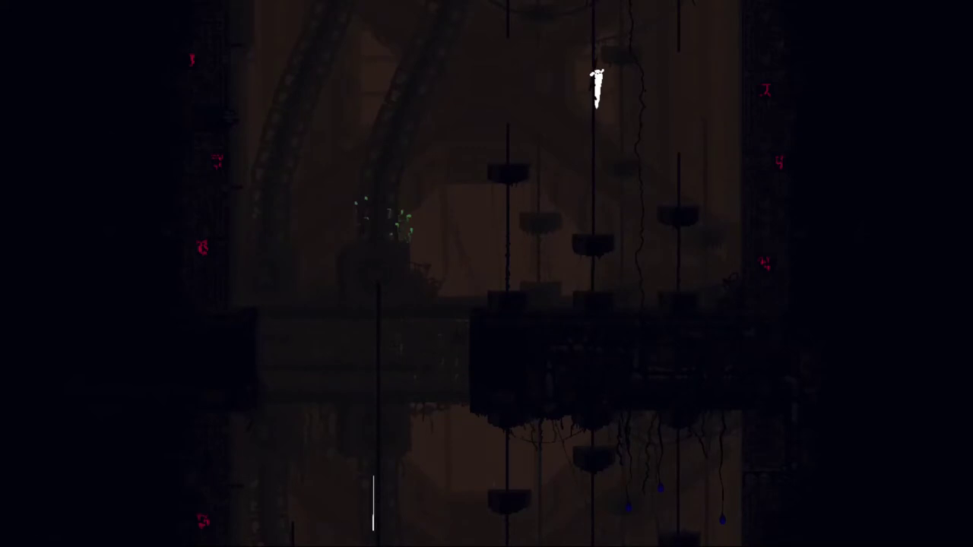
pyautogui.press('Up')
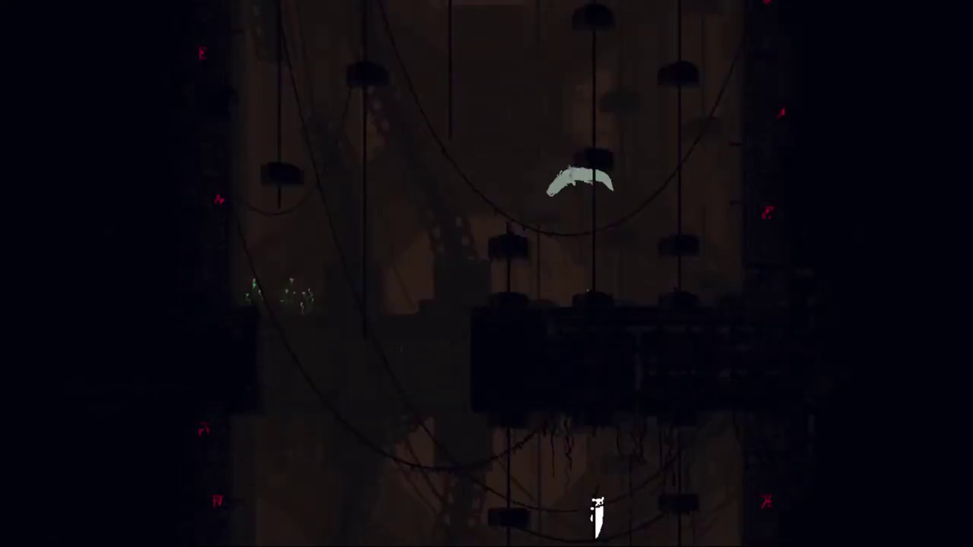
pyautogui.press('Right')
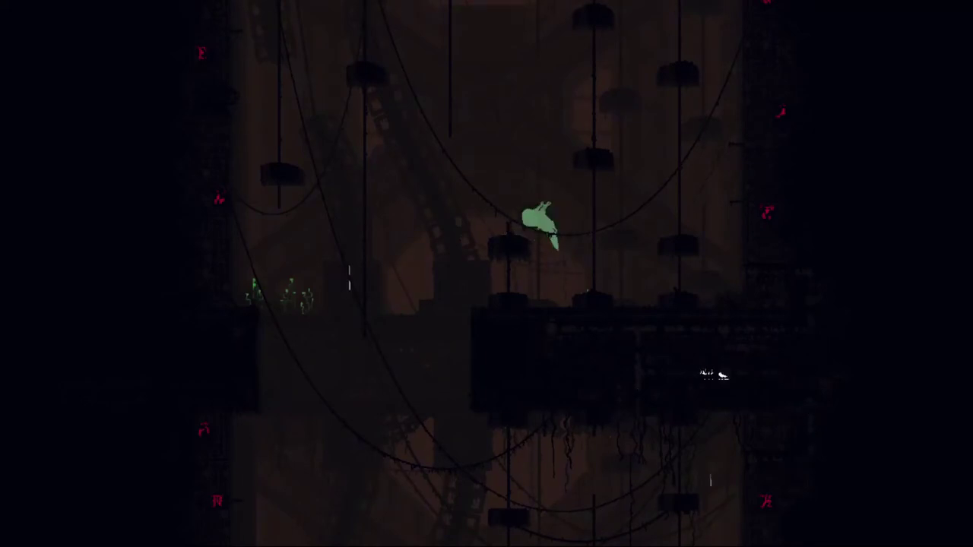
pyautogui.press('Left')
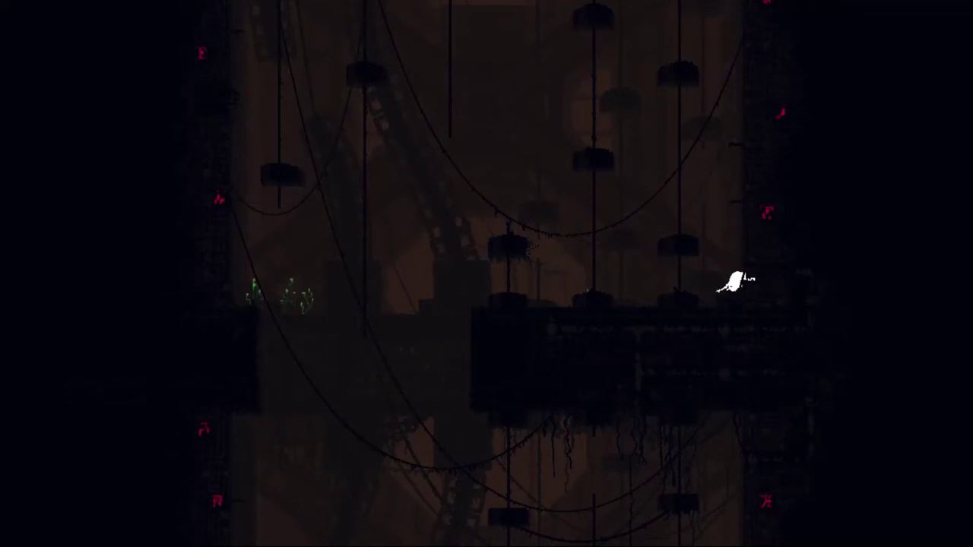
# - Crawl left along the central platform and grab the nearby pole away from the lizard
pyautogui.press('Left')
pyautogui.press('Up')
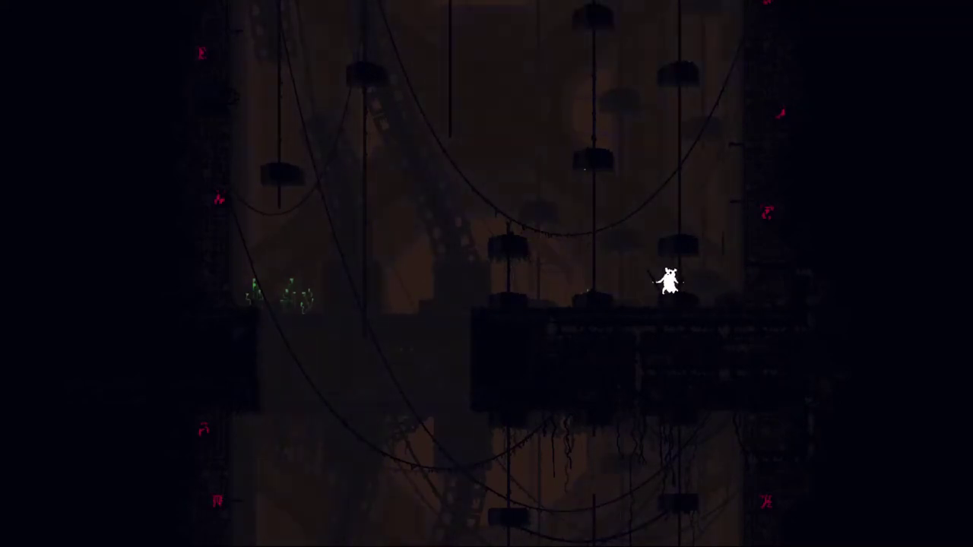
pyautogui.press('Left')
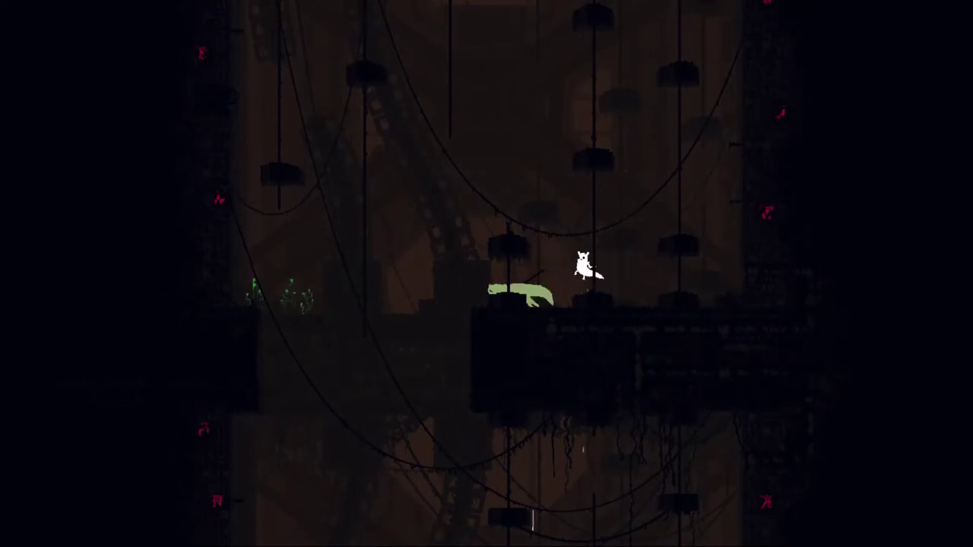
pyautogui.press('Right')
pyautogui.press('Up')
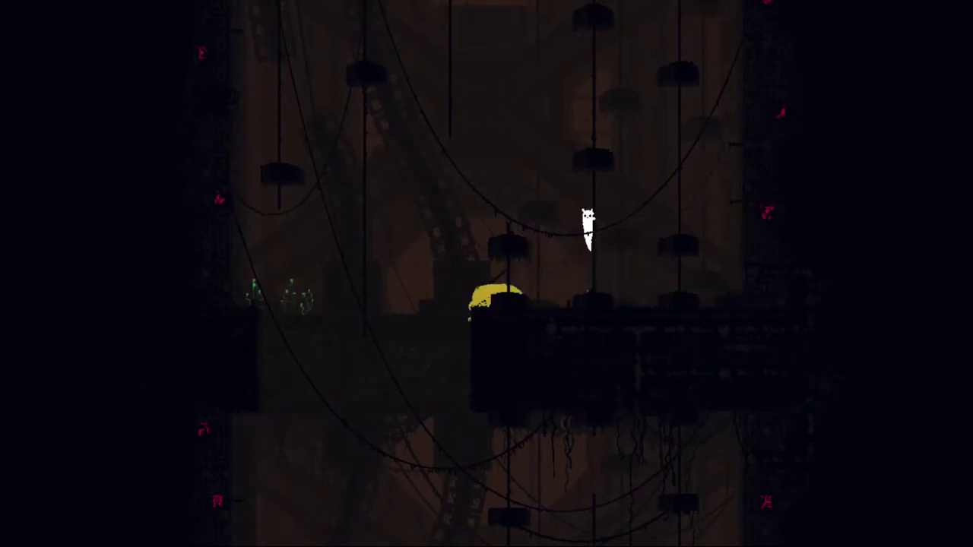
# - Leap back and forth between the two poles and climb out through the top
pyautogui.press('Right')
pyautogui.press('Up')
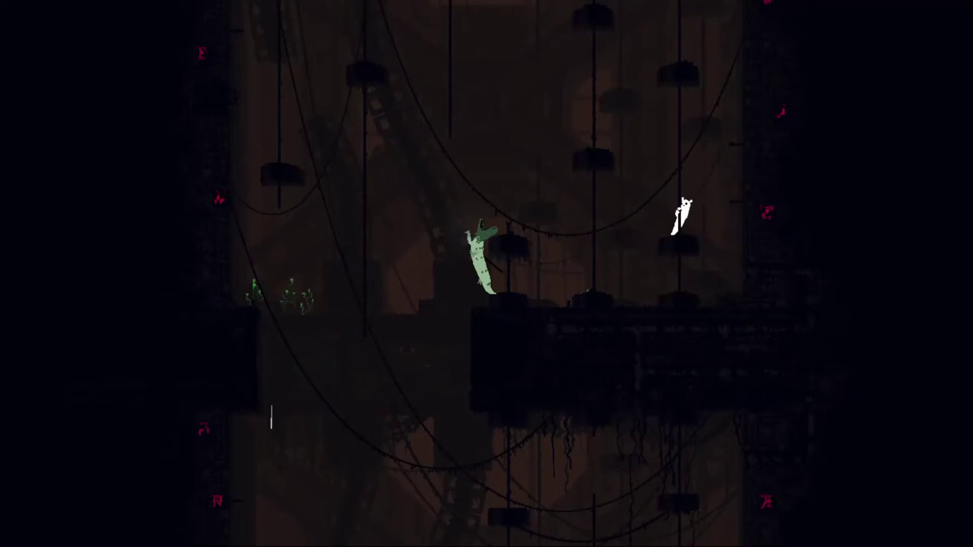
pyautogui.press('Up')
pyautogui.press('Left')
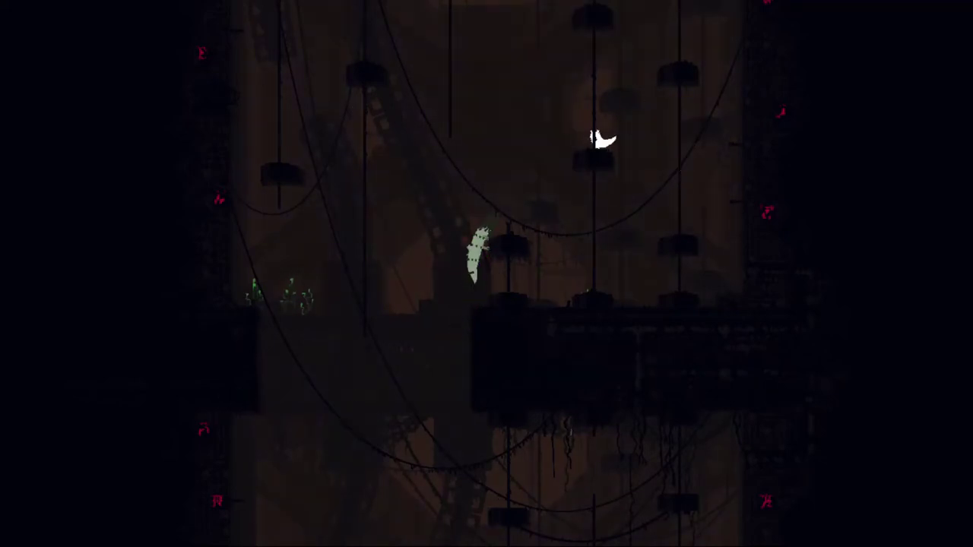
pyautogui.press('Up')
pyautogui.press('Right')
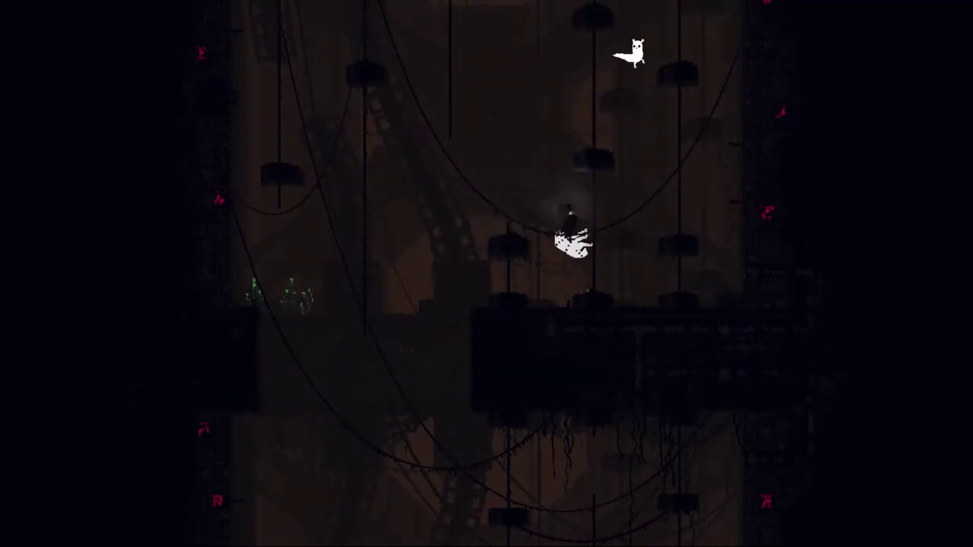
pyautogui.press('Up')
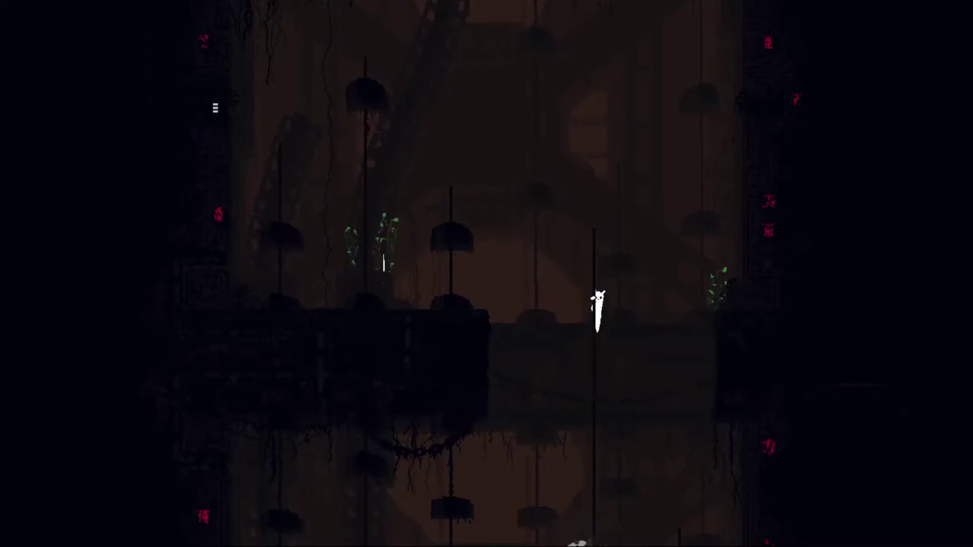
# - Climb across the poles to the upper-left pipe and pass into a new room
pyautogui.press('Up')
pyautogui.press('Left')
pyautogui.press('Left')
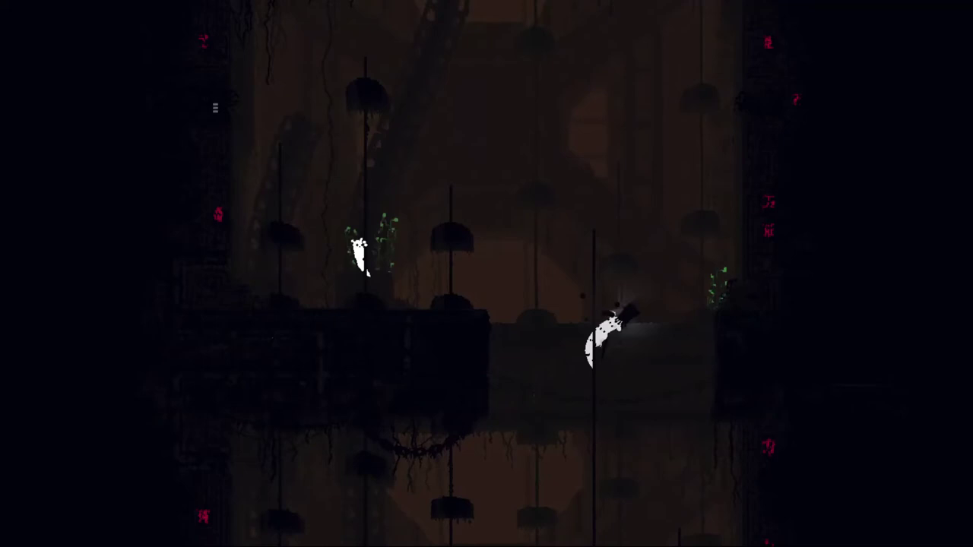
pyautogui.press('Up')
pyautogui.press('Left')
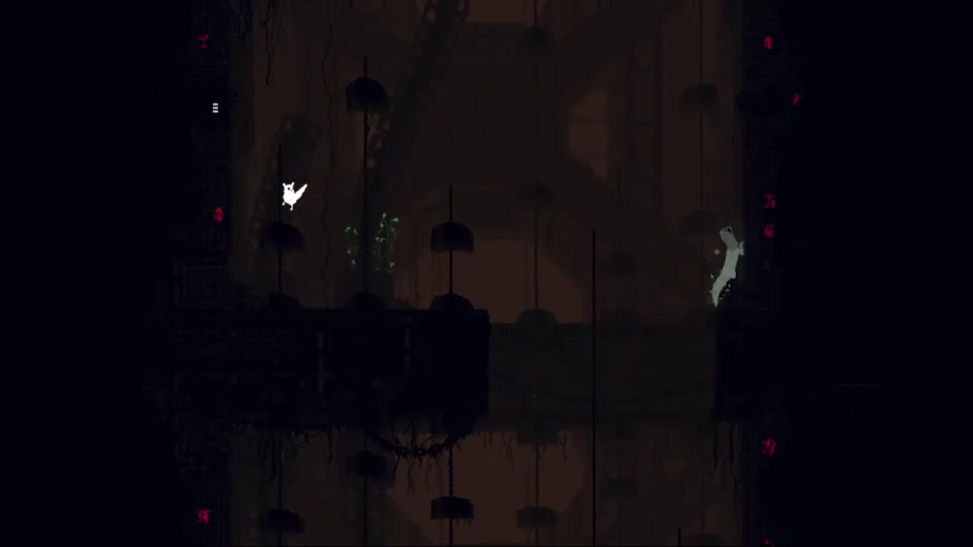
pyautogui.press('Up')
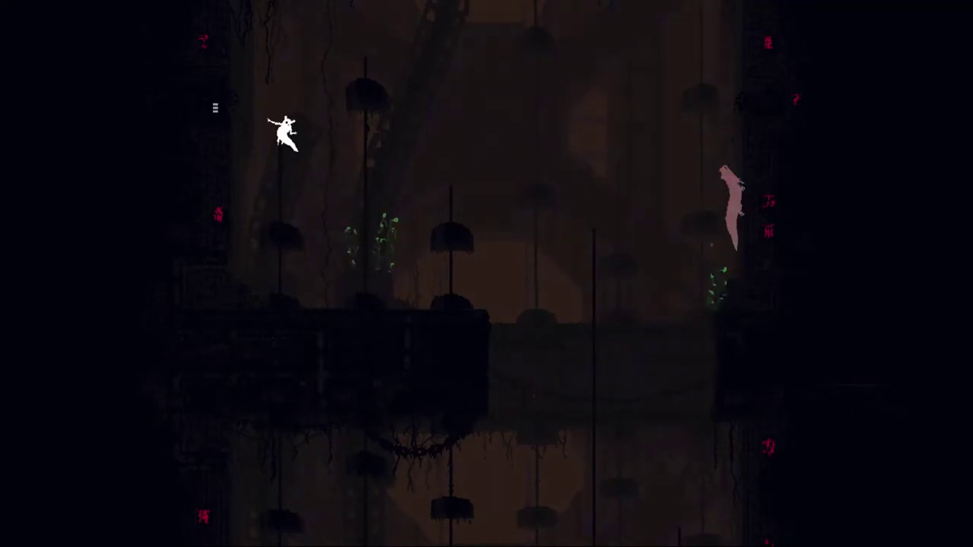
pyautogui.press('Left')
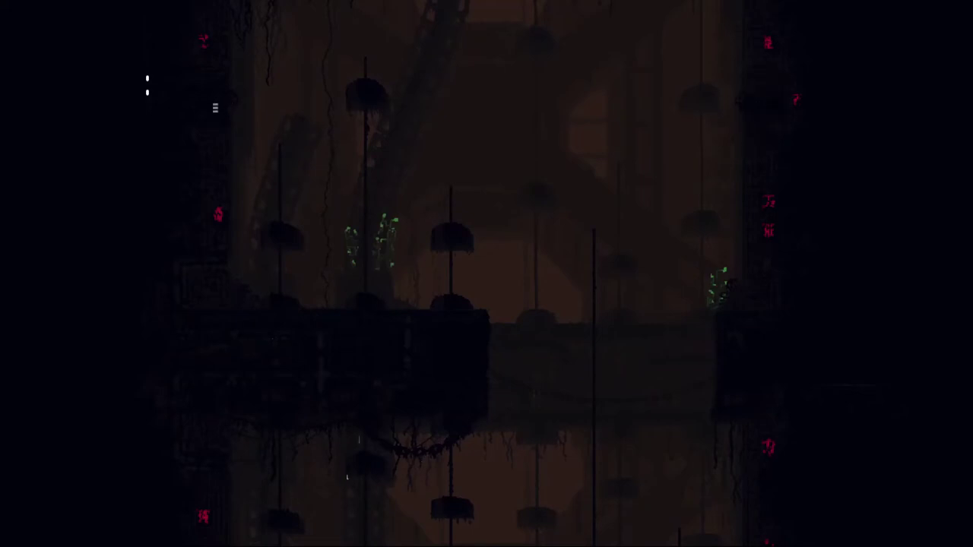
pyautogui.press('Up')
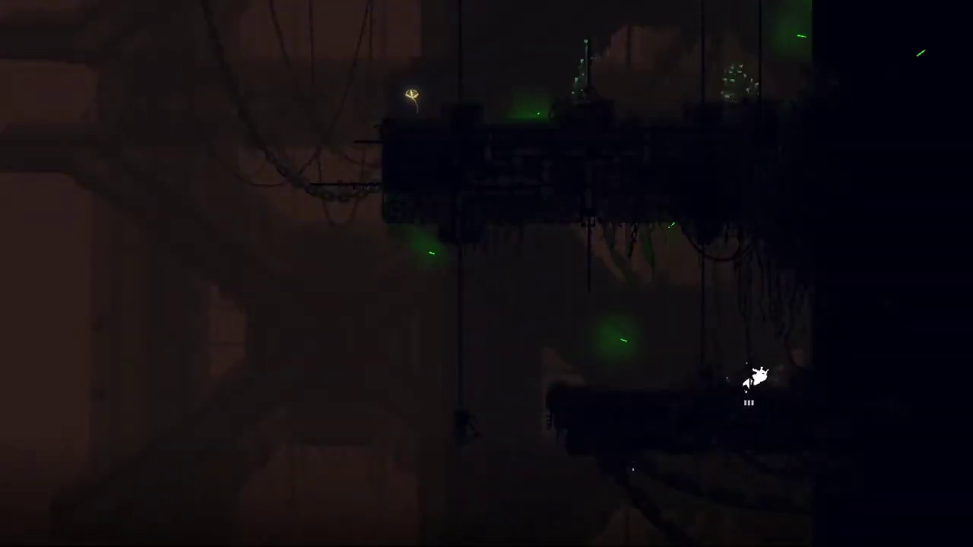
# - Walk left, climb the vertical pole, and crawl up onto the platform top
pyautogui.press('Left')
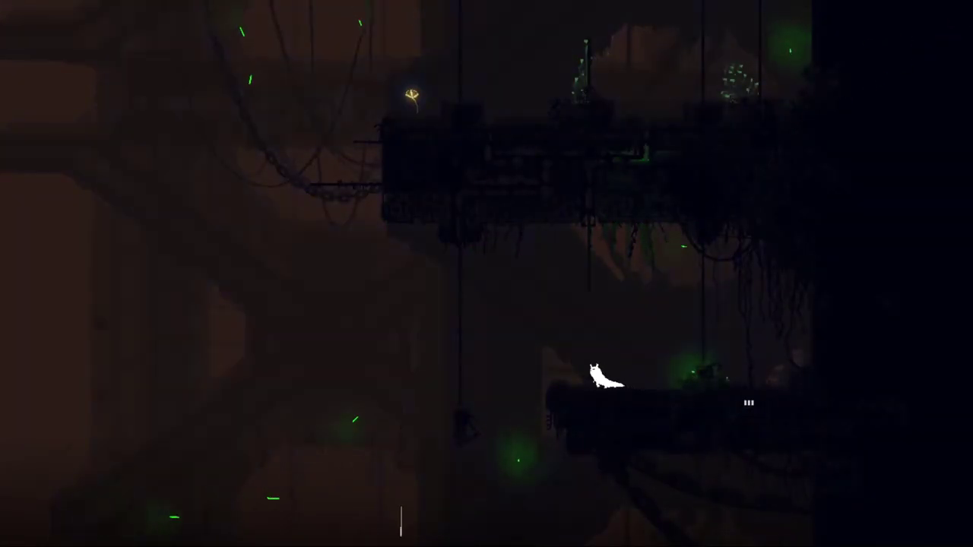
pyautogui.press('Left')
pyautogui.press('Down')
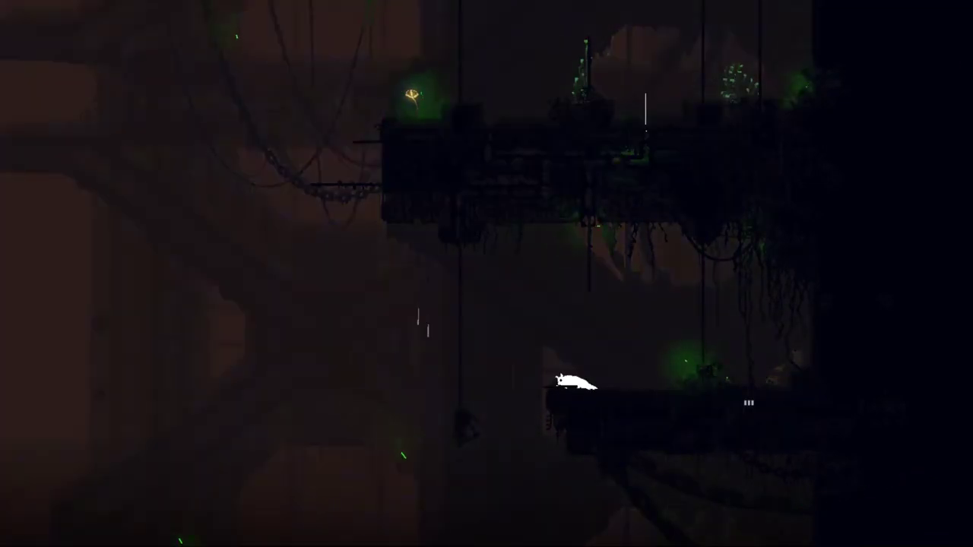
pyautogui.press('Left')
pyautogui.press('Up')
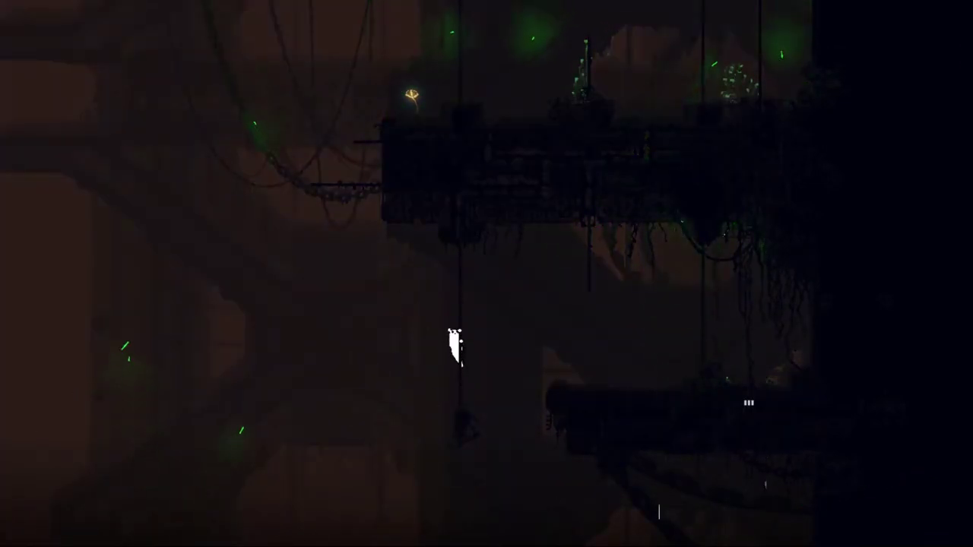
pyautogui.press('Up')
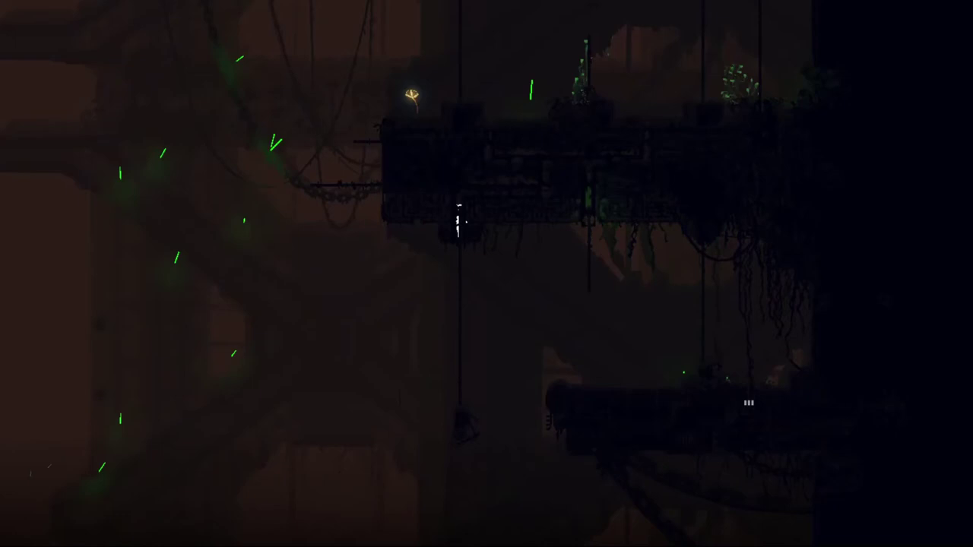
pyautogui.press('Up')
pyautogui.press('Right')
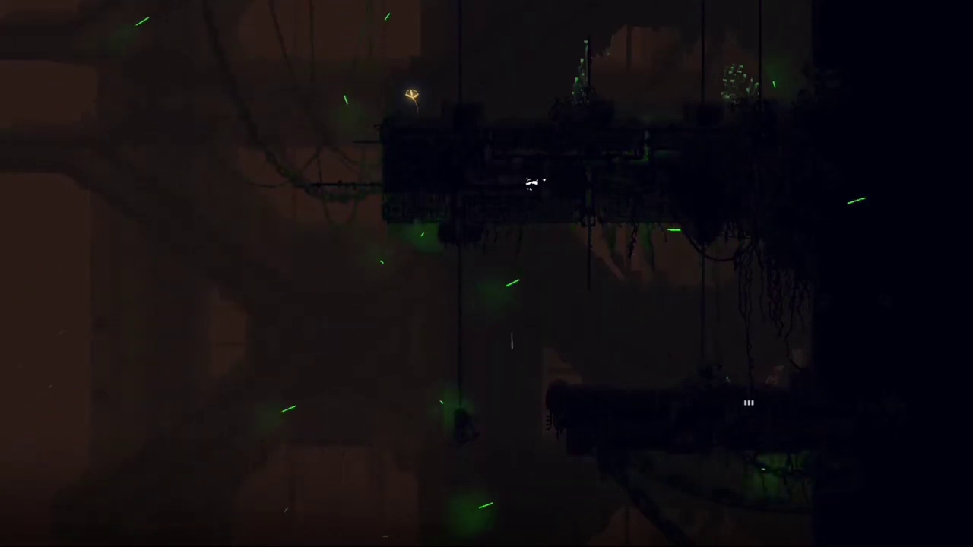
pyautogui.press('Left')
pyautogui.press('Up')
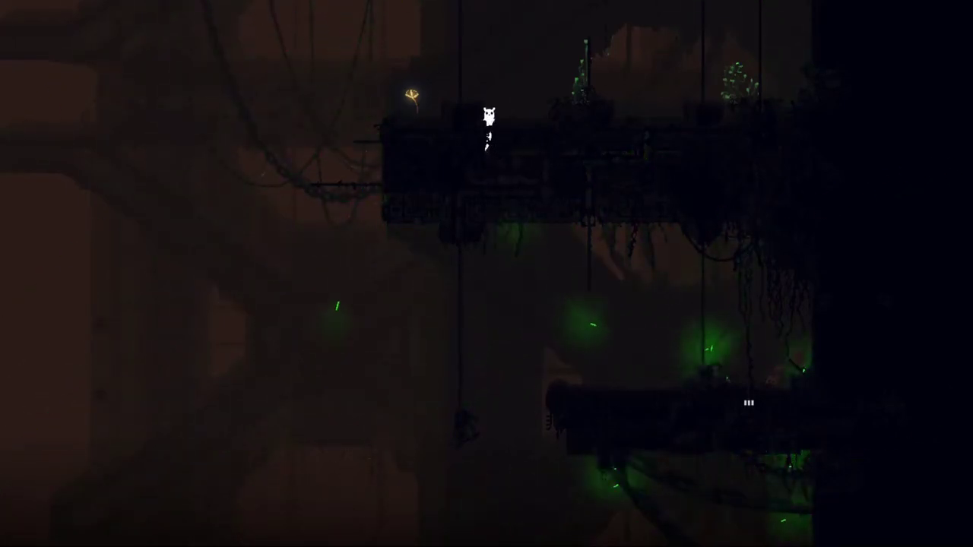
# - Pick up the yellow plant and eat it
pyautogui.press('Left')
pyautogui.press('shift')
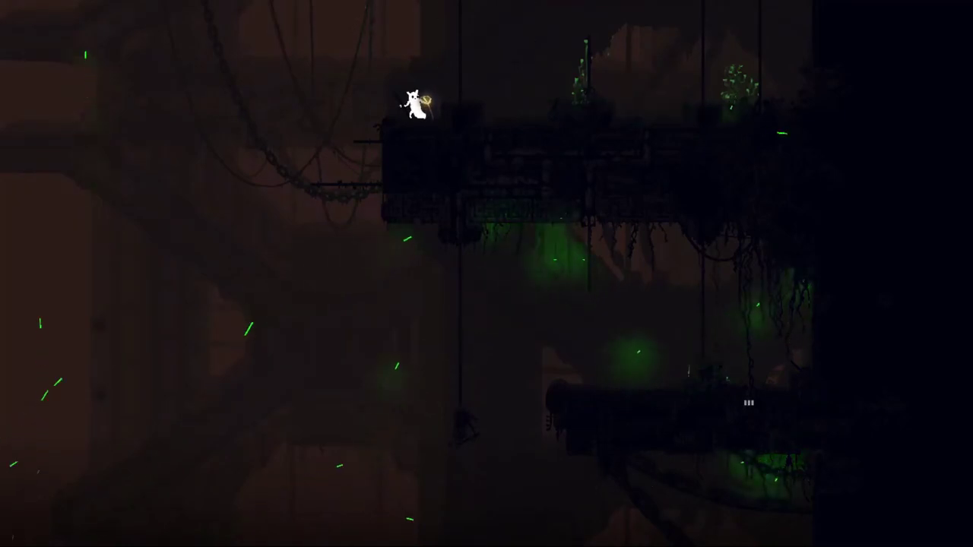
pyautogui.press('shift')
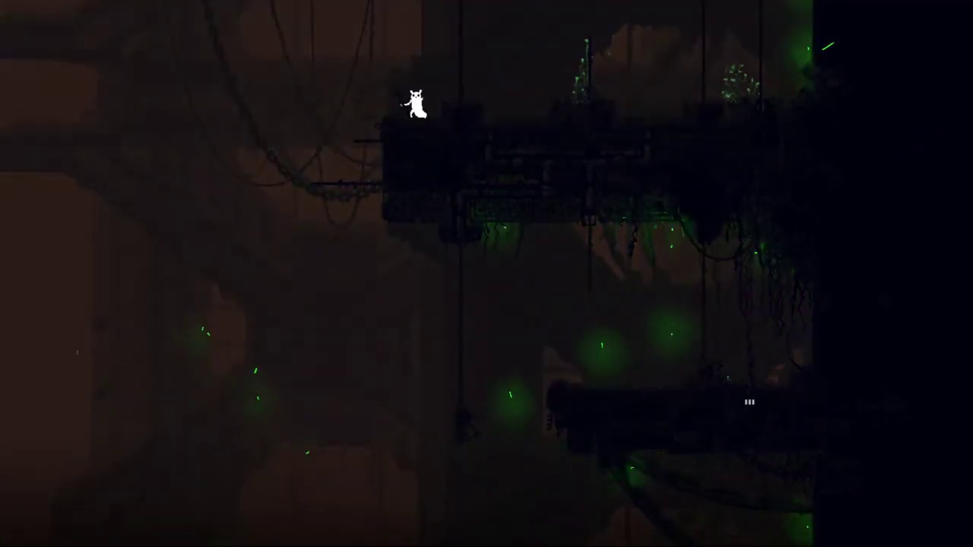
# - Walk right along the upper platform and climb the pole into the room above
pyautogui.press('Right')
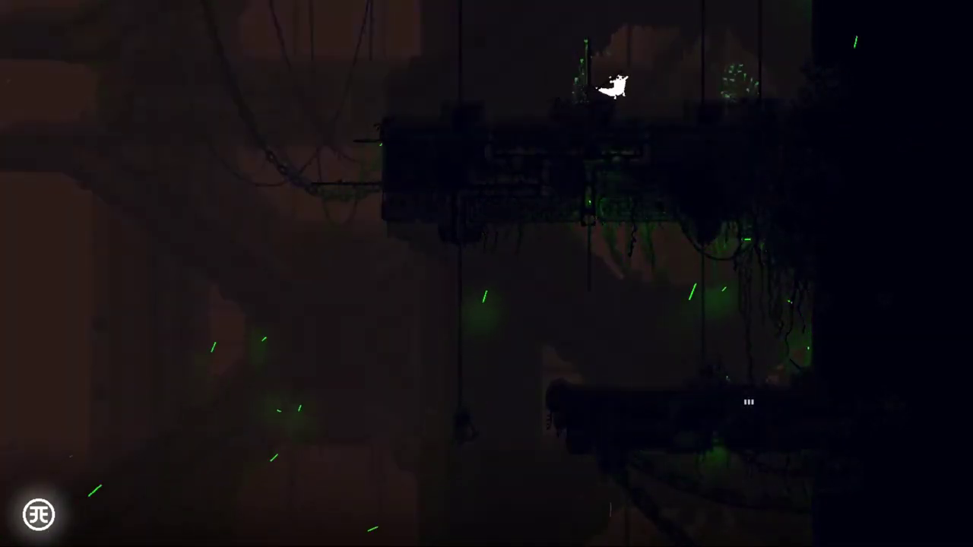
pyautogui.press('Right')
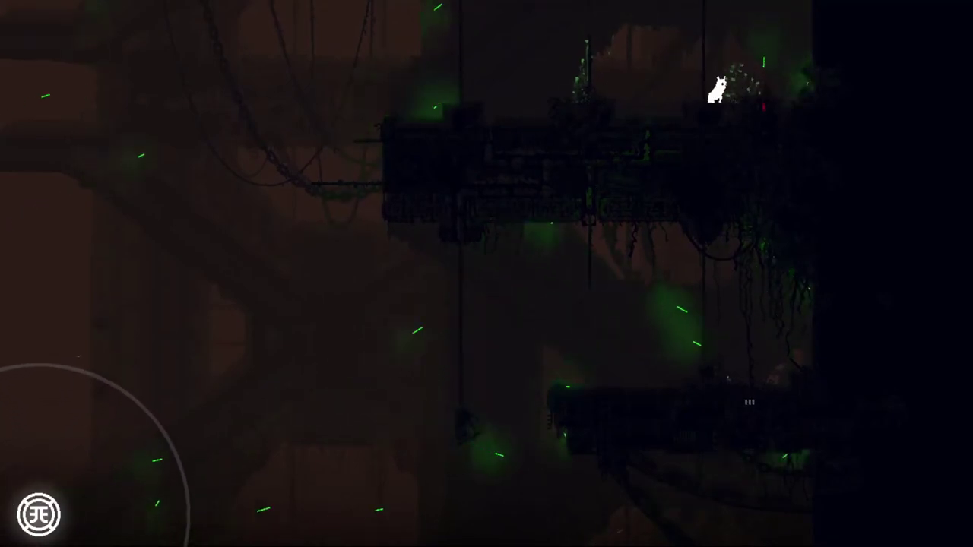
pyautogui.press('Right')
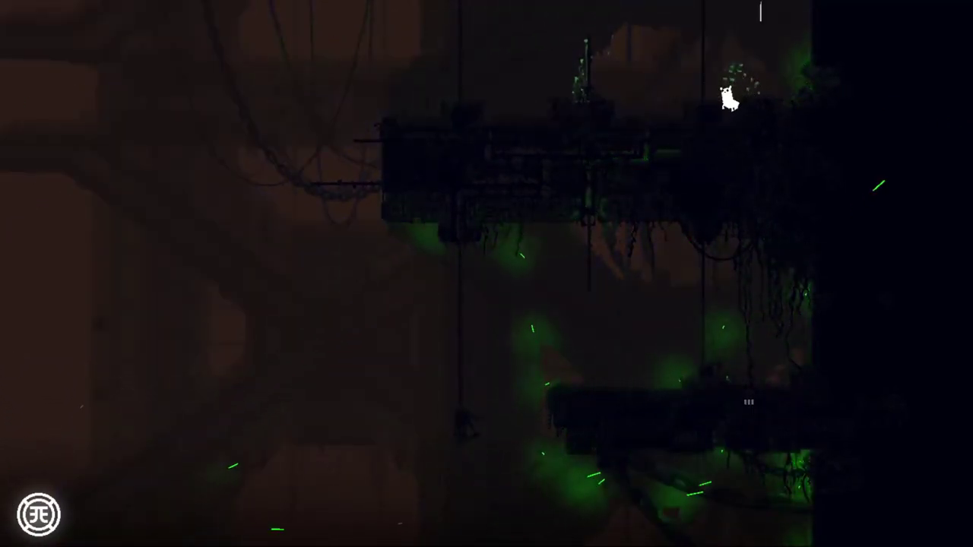
pyautogui.press('Left')
pyautogui.press('Up')
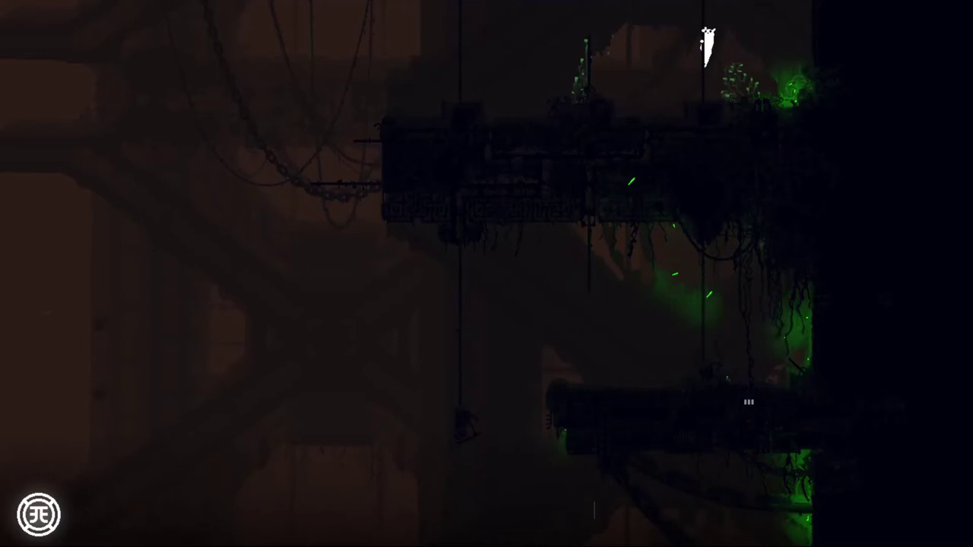
pyautogui.press('Up')
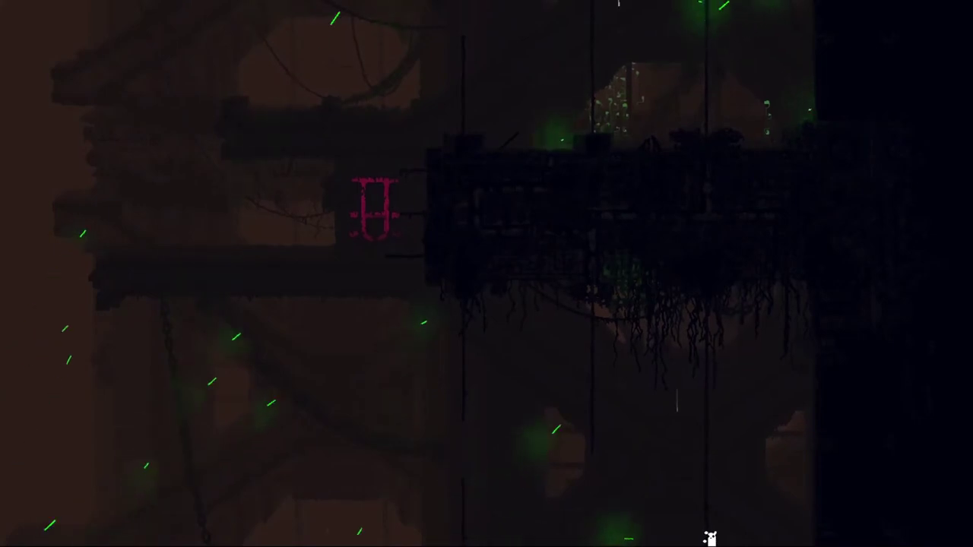
# - Climb the pole, drop left, then climb back up into the tunnel
pyautogui.press('Up')
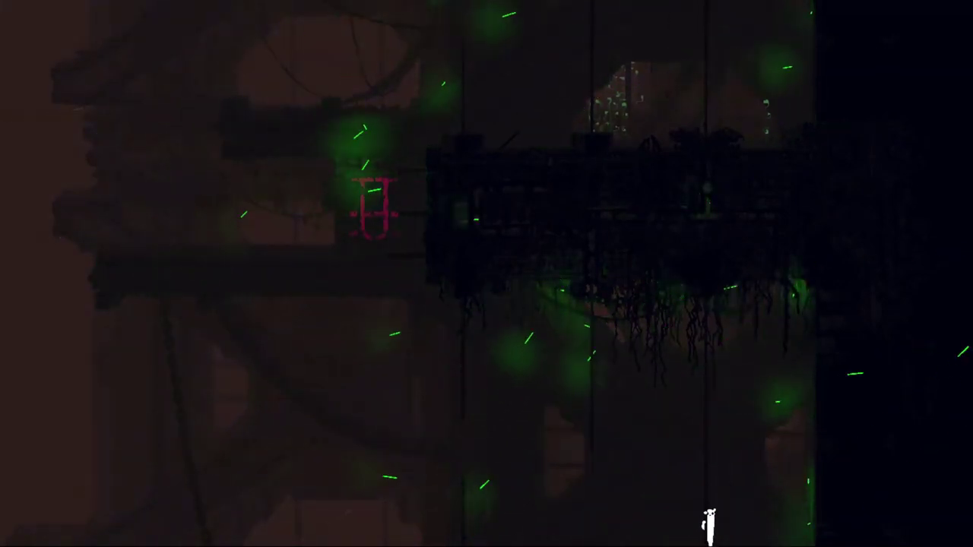
pyautogui.press('Up')
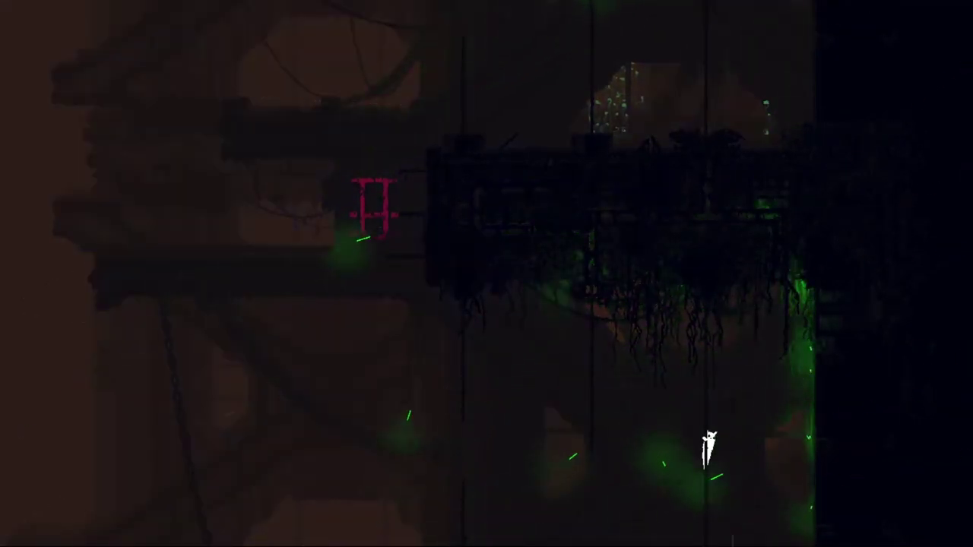
pyautogui.press('Up')
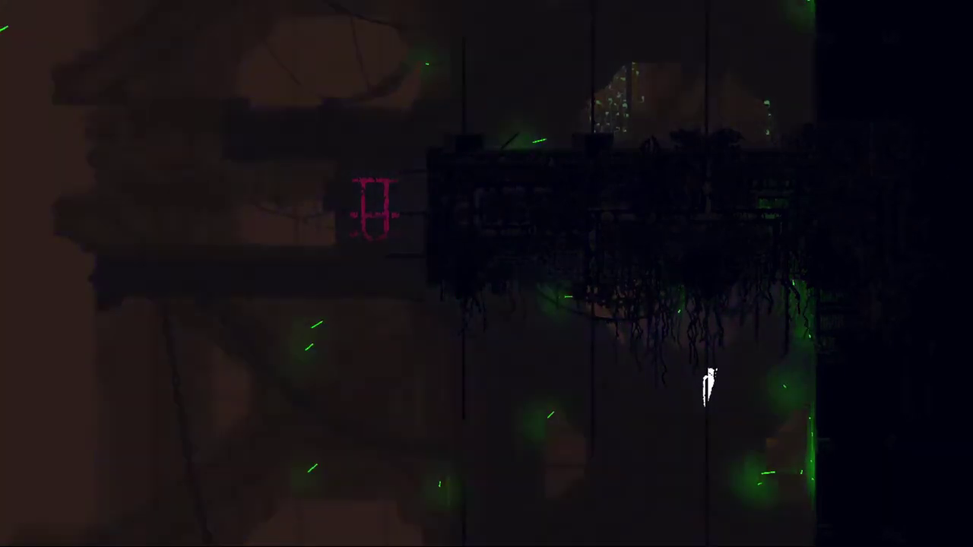
pyautogui.press('Up')
pyautogui.press('Left')
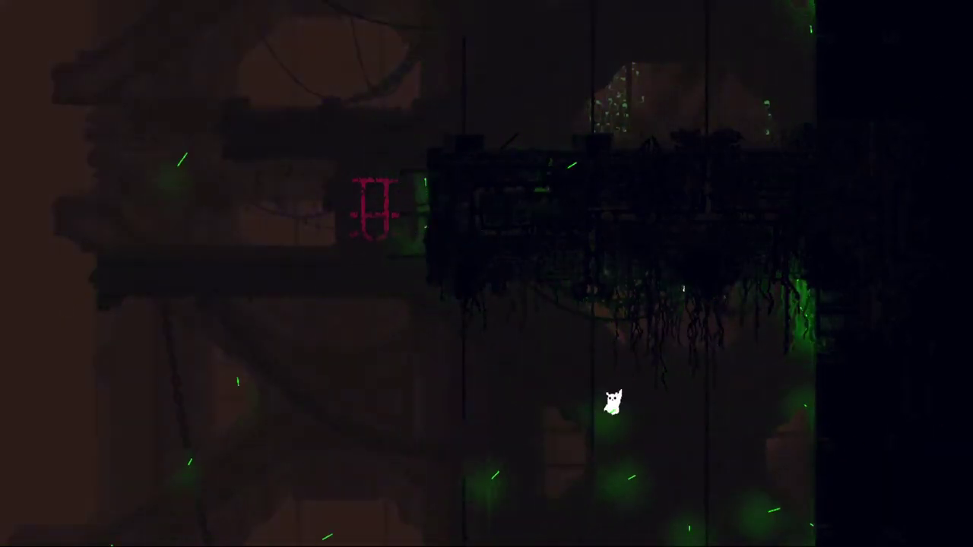
pyautogui.press('Up')
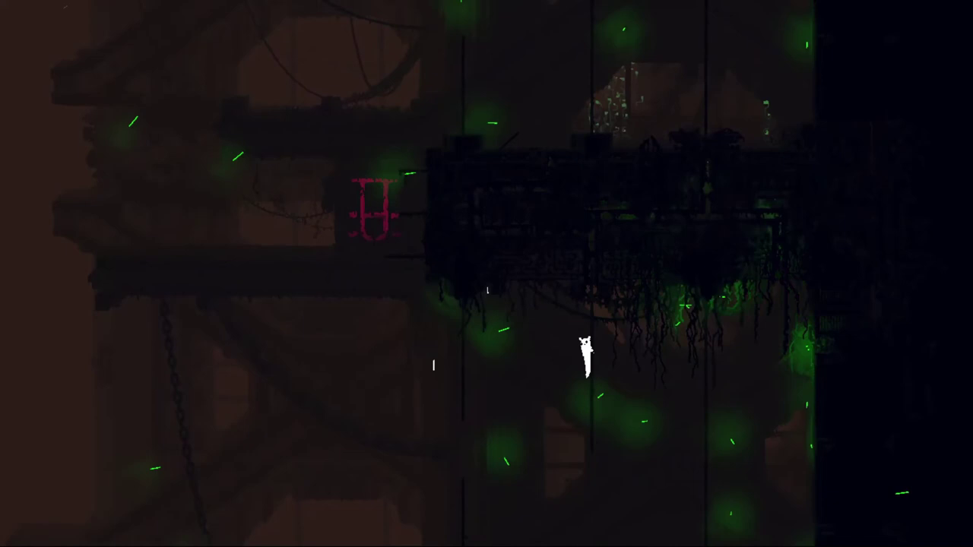
pyautogui.press('Up')
pyautogui.press('Right')
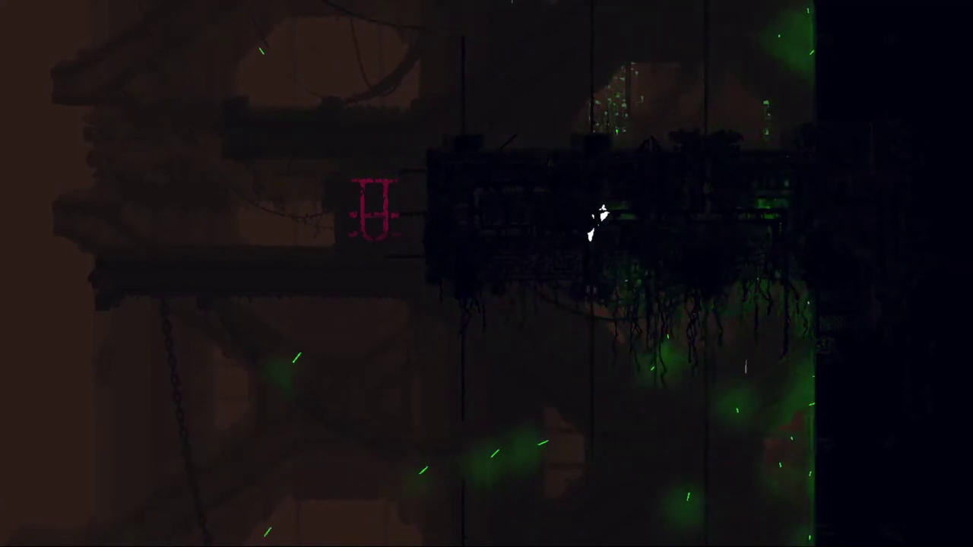
# - Crawl through the tunnel, run along the structure's top, and climb out of the room
pyautogui.press('Right')
pyautogui.press('Up')
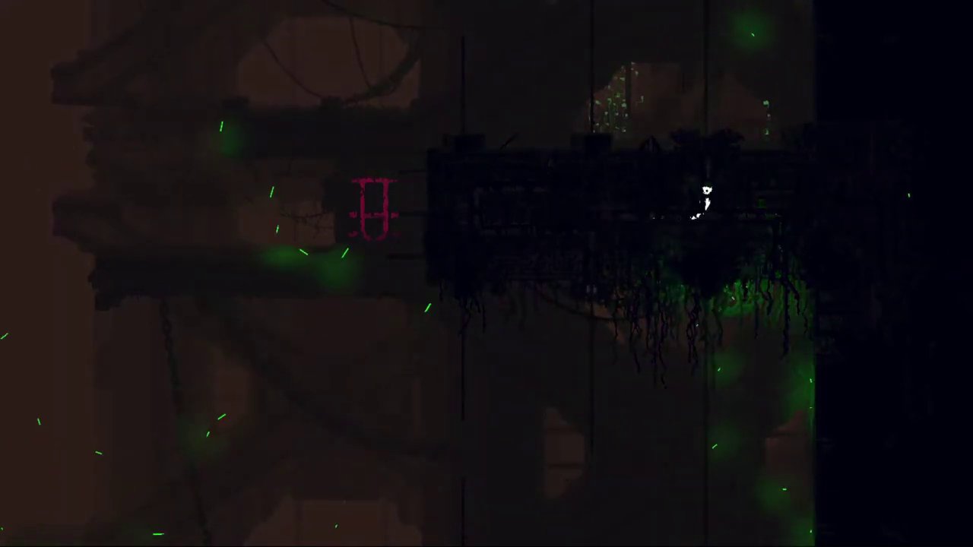
pyautogui.press('Up')
pyautogui.press('Left')
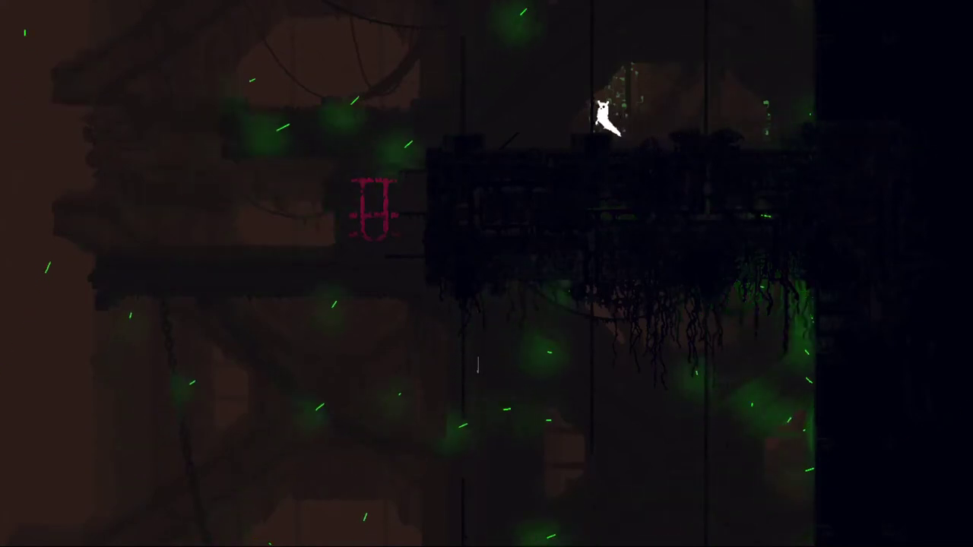
pyautogui.press('Right')
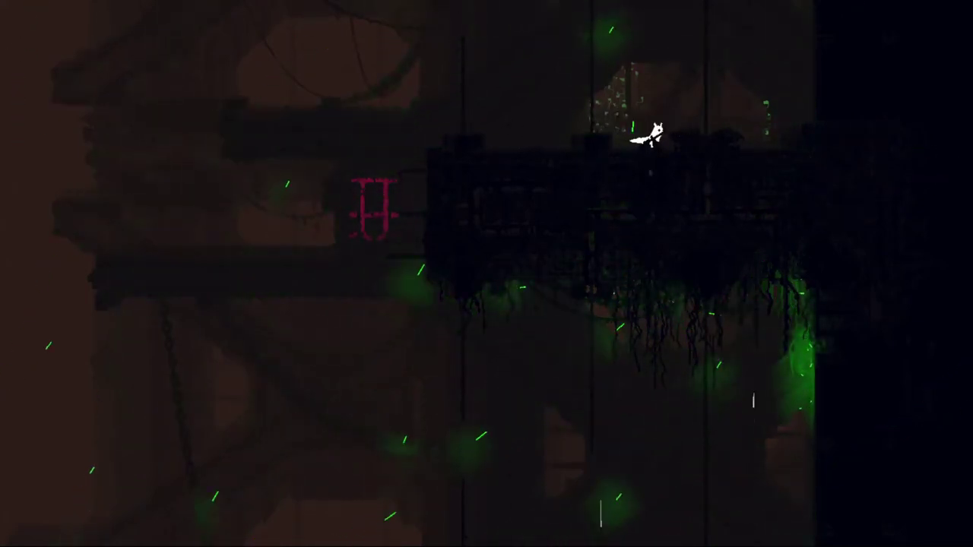
pyautogui.press('Up')
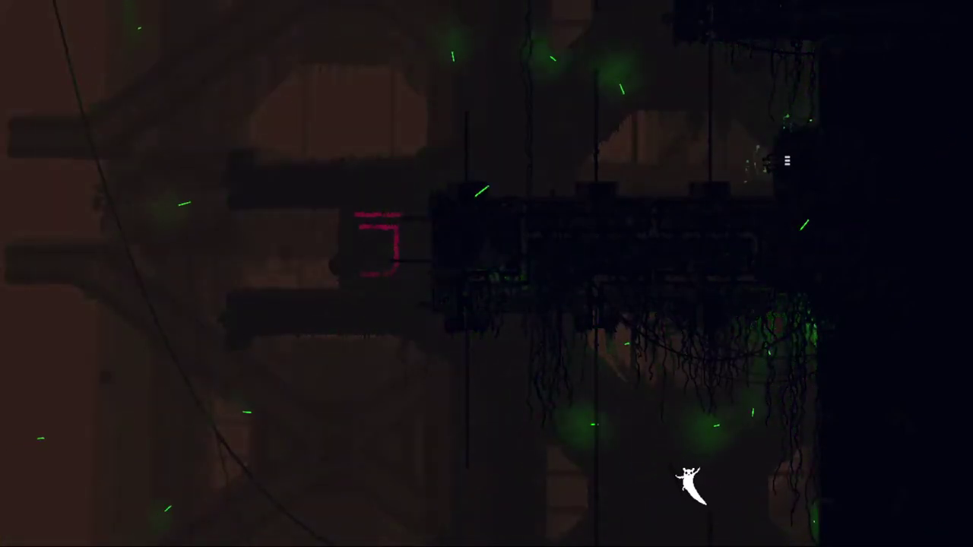
# - Drop toward the room's bottom, climb the pole, and crawl left off the dark platform
pyautogui.press('Left')
pyautogui.press('Up')
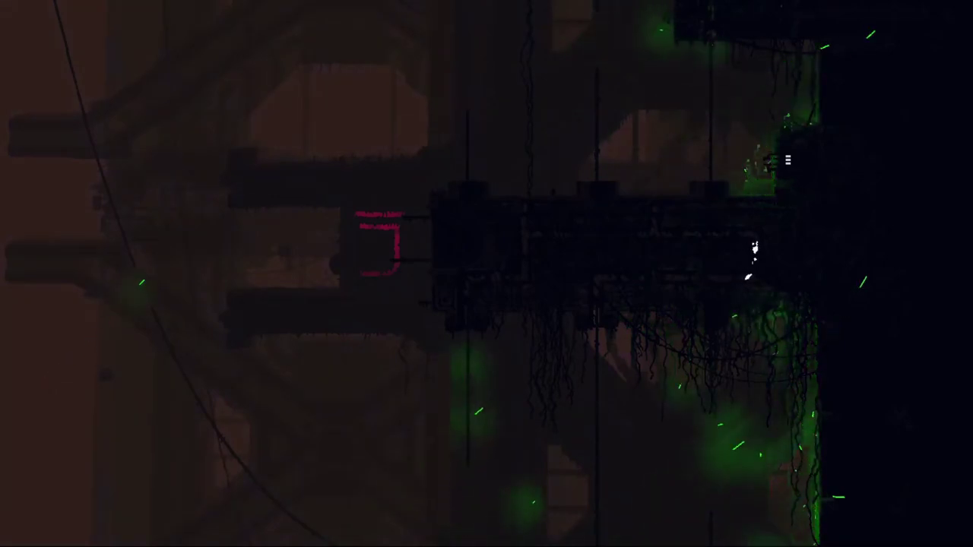
pyautogui.press('Left')
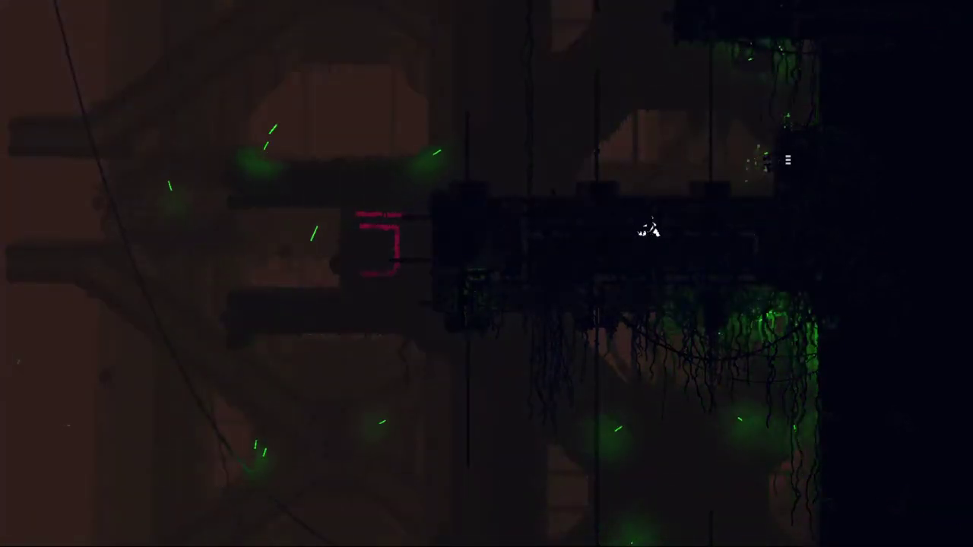
pyautogui.press('Left')
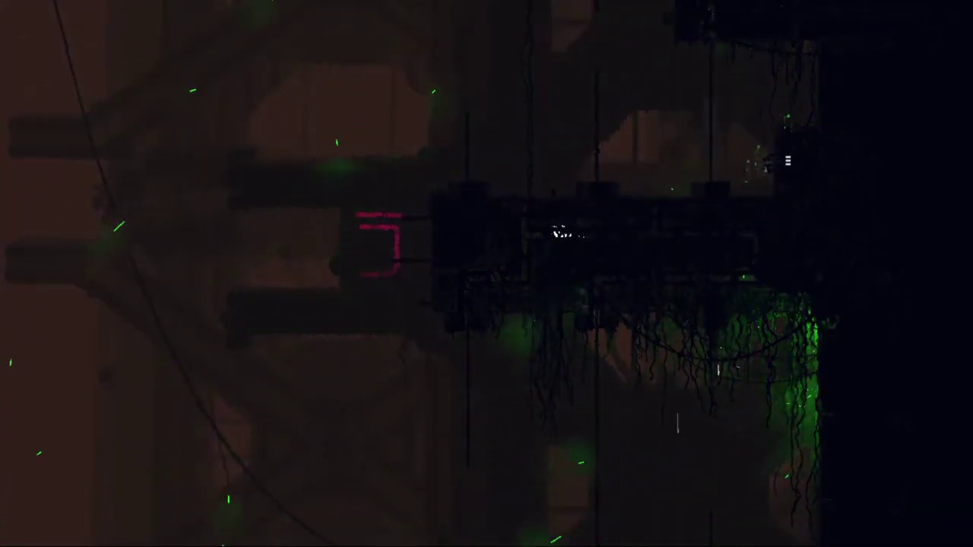
pyautogui.press('Left')
pyautogui.press('Down')
pyautogui.press('Left')
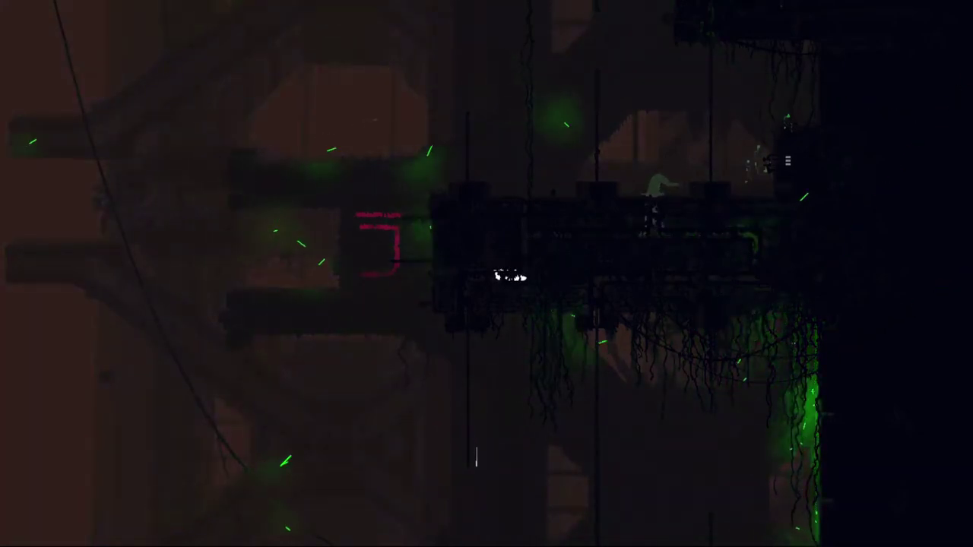
# - Slide down the pole, cross to the next one, and climb onto the top platform
pyautogui.press('Left')
pyautogui.press('Down')
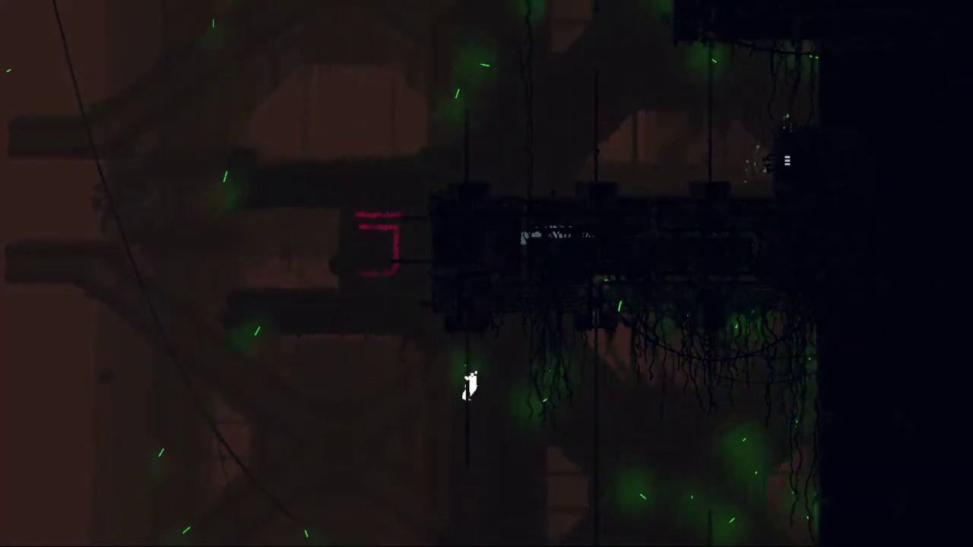
pyautogui.press('Right')
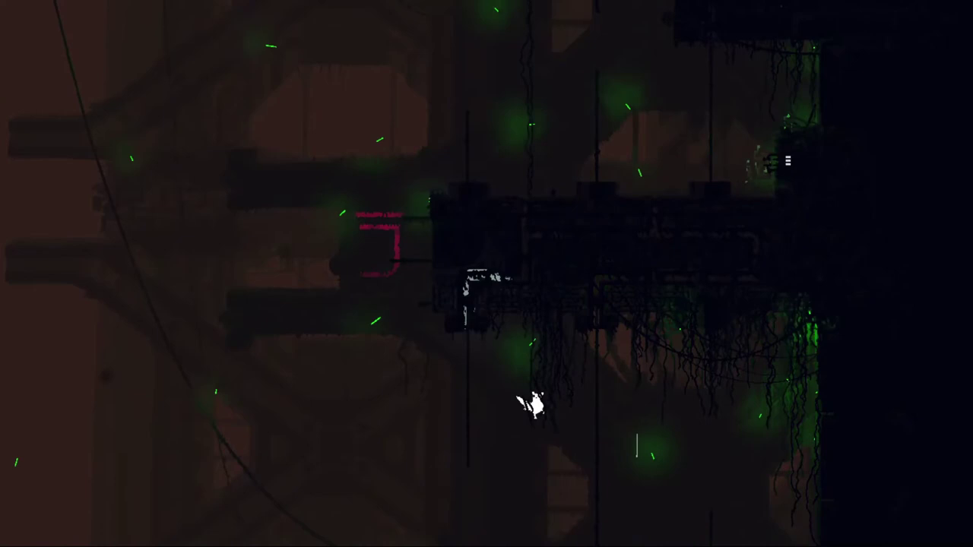
pyautogui.press('Right')
pyautogui.press('Up')
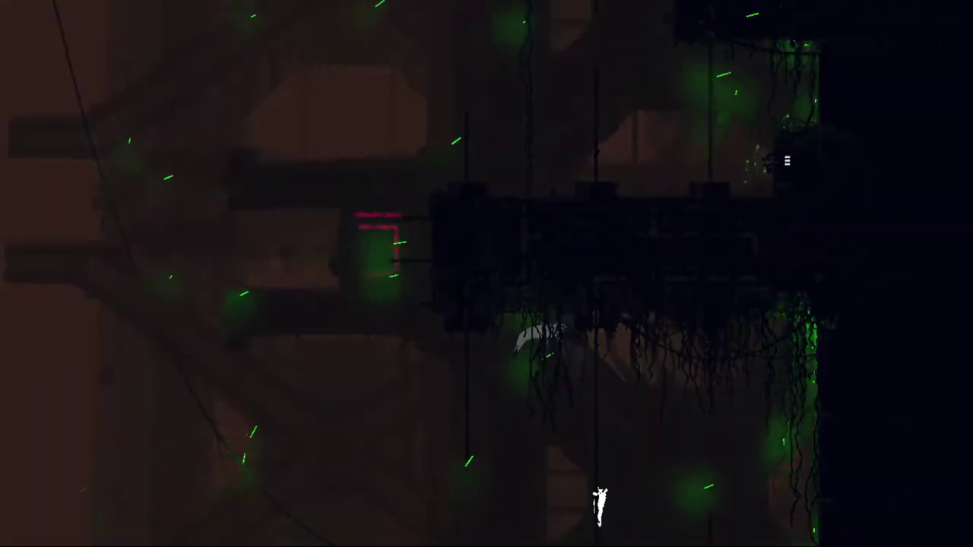
pyautogui.press('Right')
# - Jump to dodge the spotted lizard on the top platform, then climb a pole away
pyautogui.press('Up')
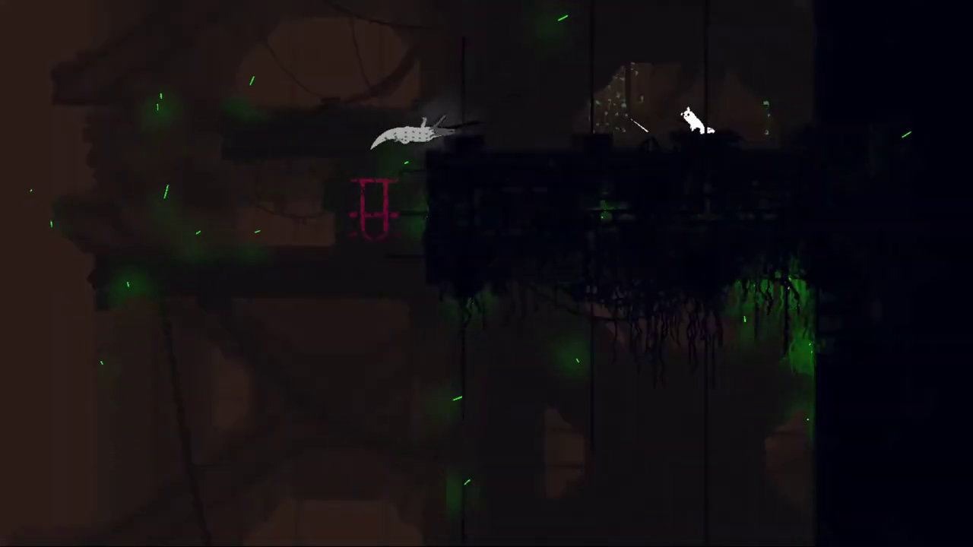
pyautogui.press('Up')
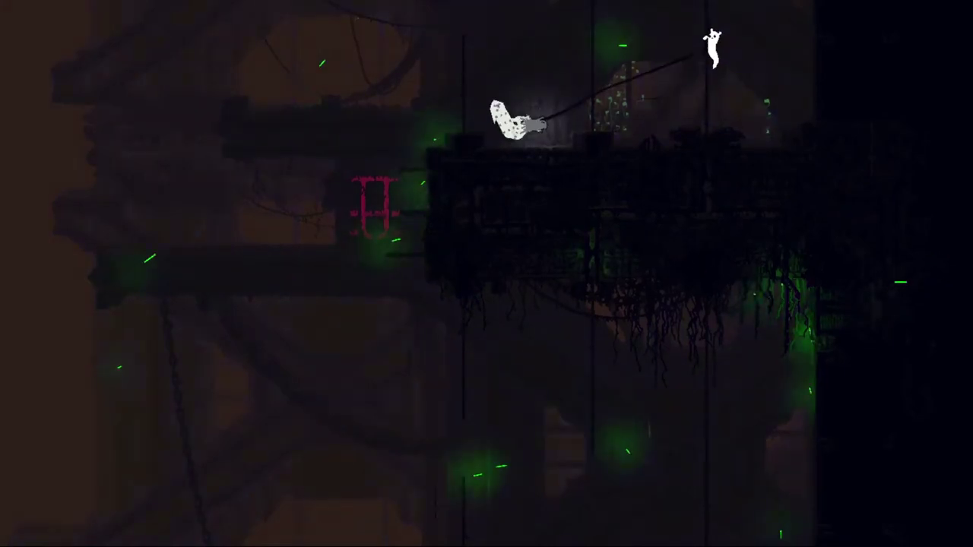
pyautogui.press('Down')
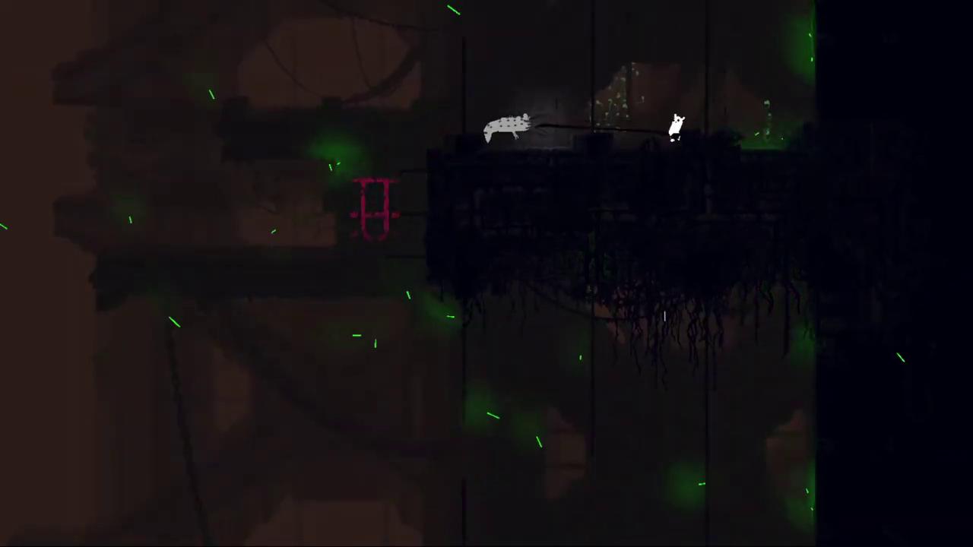
pyautogui.press('z')
pyautogui.press('Right')
pyautogui.press('Up')
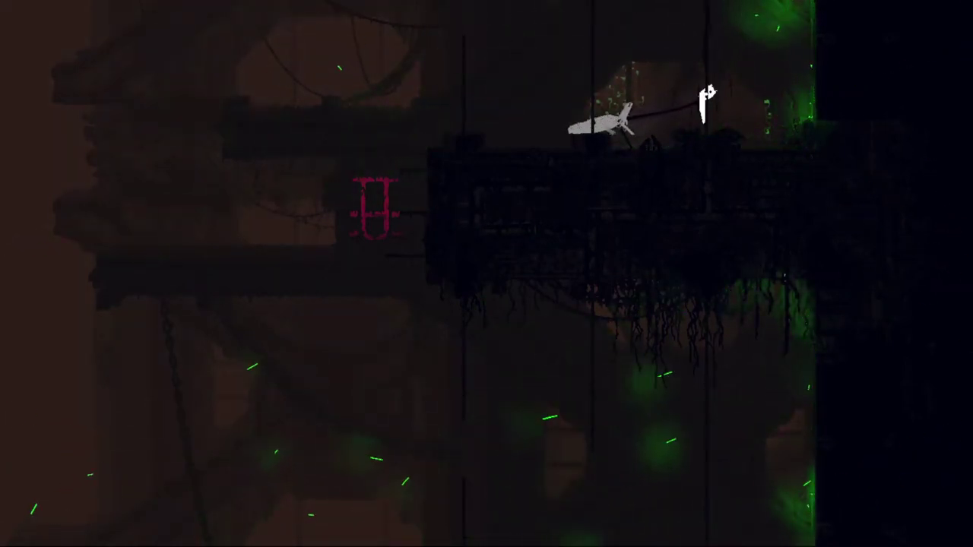
pyautogui.press('Up')
pyautogui.press('Up')
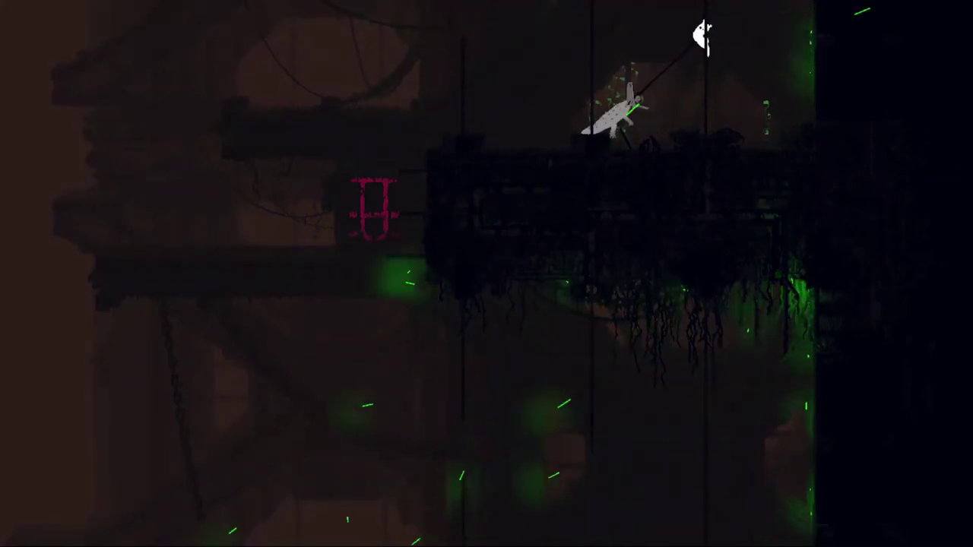
pyautogui.press('Left')
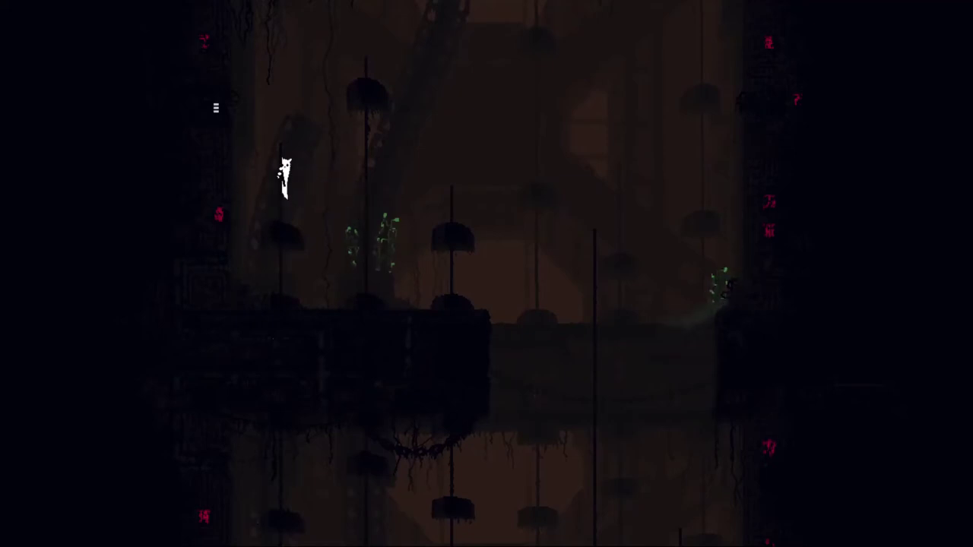
# - Leap from the pole toward the wall, emerge from the pipe, and crouch on the platform
pyautogui.press('Up')
pyautogui.press('Left')
pyautogui.press('z')
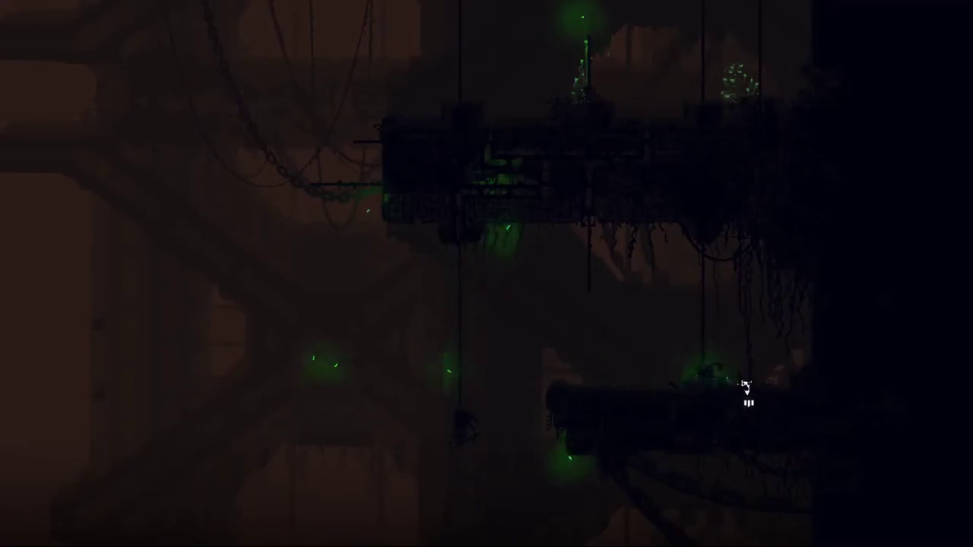
pyautogui.press('Left')
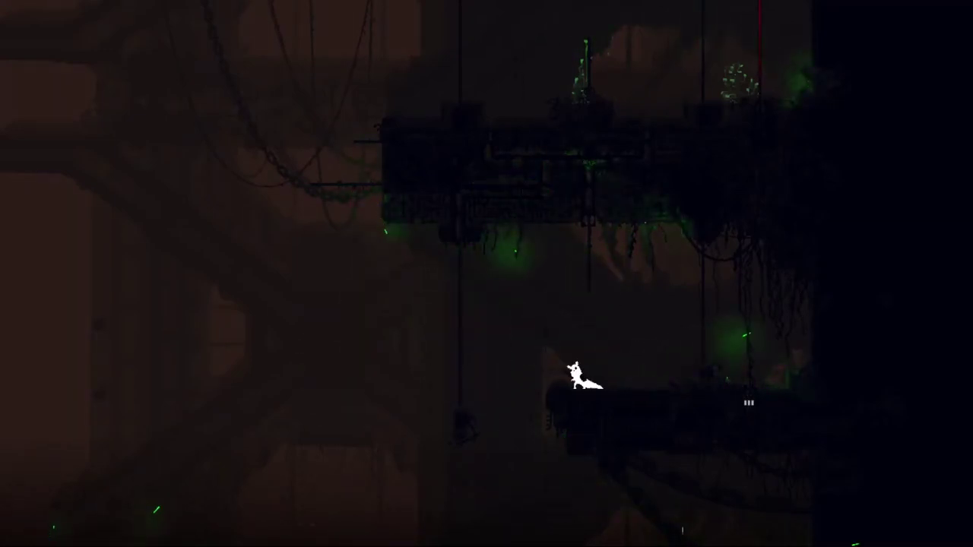
pyautogui.press('Up')
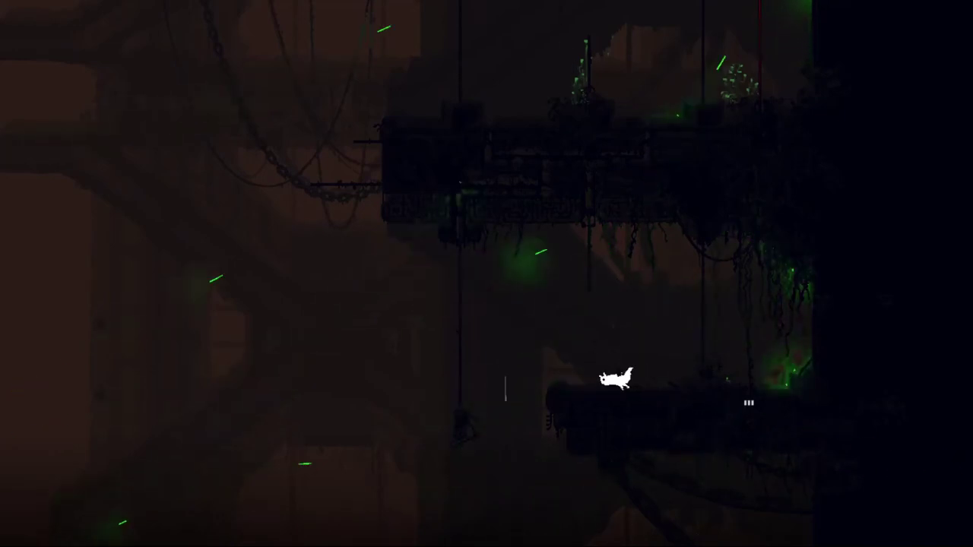
pyautogui.press('Left')
pyautogui.press('Down')
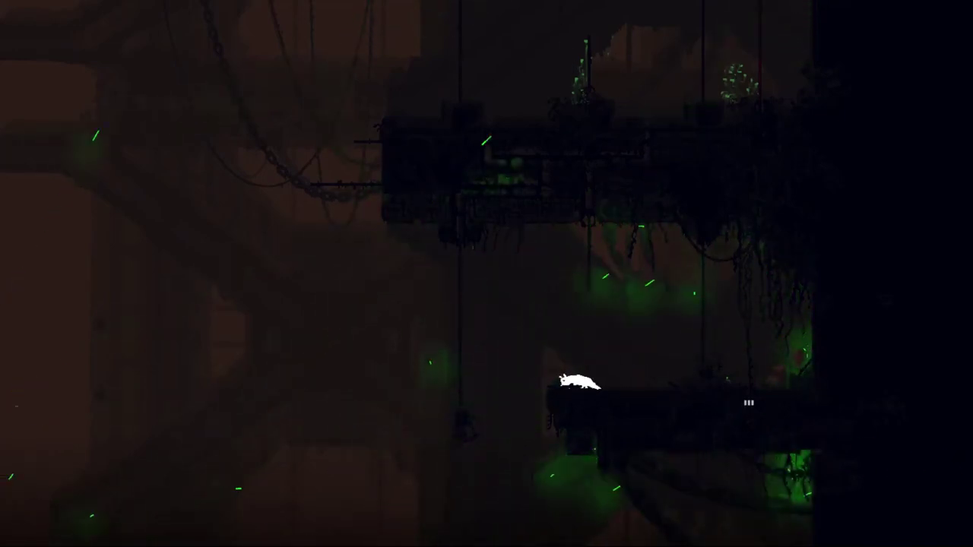
# - Climb the vertical pole, crawl through the platform, and climb the next pole to the right
pyautogui.press('Up')
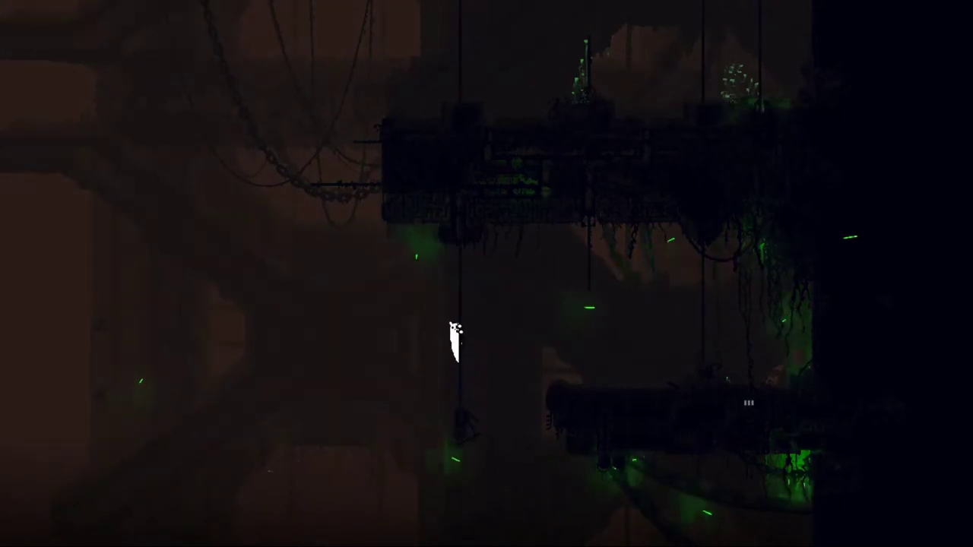
pyautogui.press('Up')
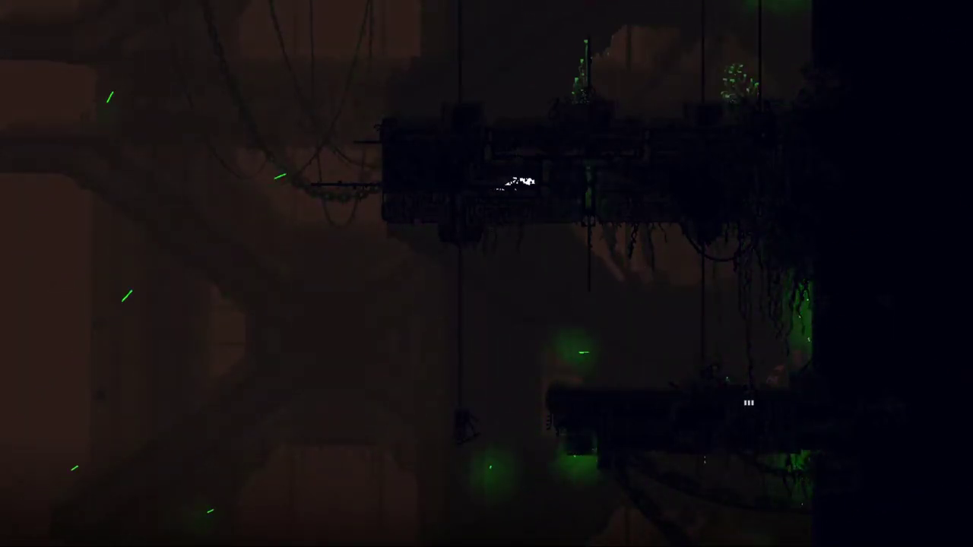
pyautogui.press('Right')
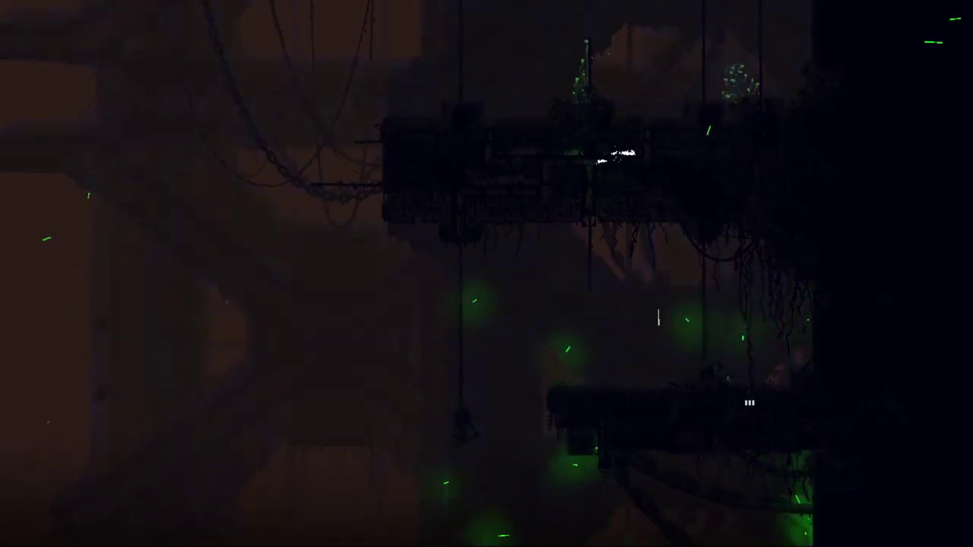
pyautogui.press('Up')
pyautogui.press('Right')
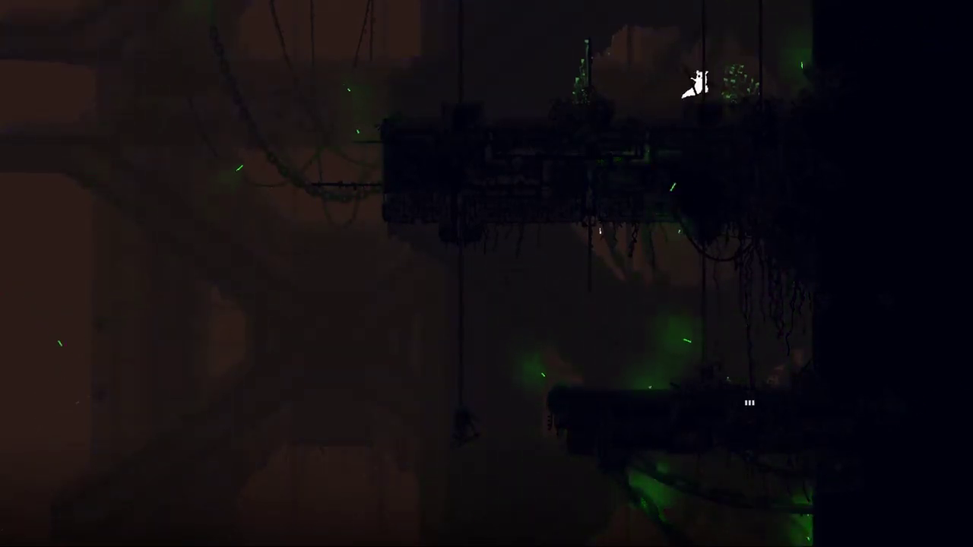
pyautogui.press('Up')
pyautogui.press('Up')
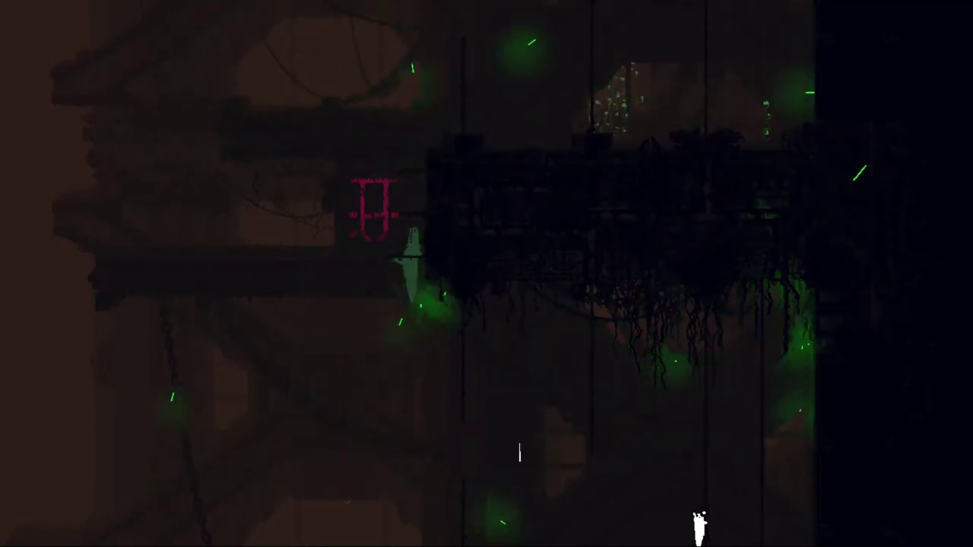
# - Climb the new room's poles, leaping left between them, and exit off the top
pyautogui.press('Up')
pyautogui.press('Up')
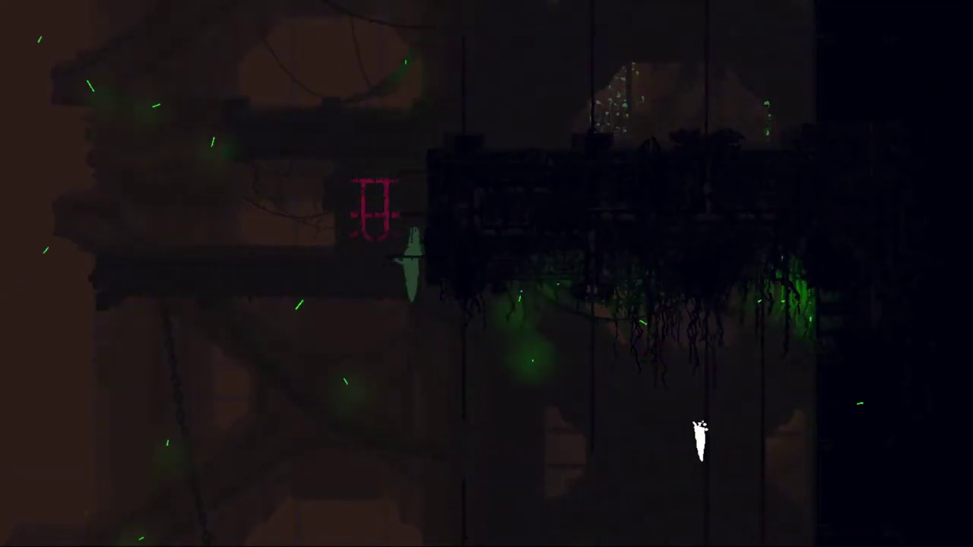
pyautogui.press('Up')
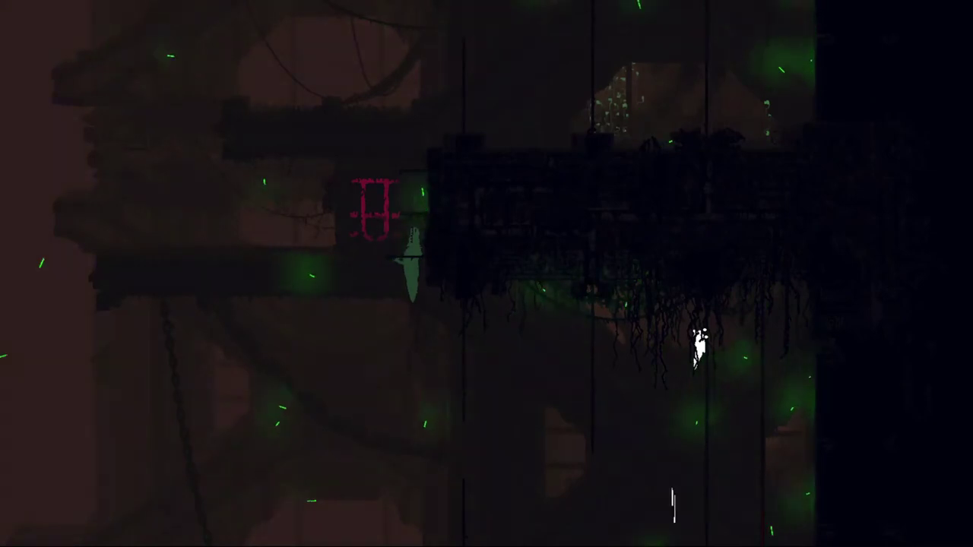
pyautogui.press('Left')
pyautogui.press('Up')
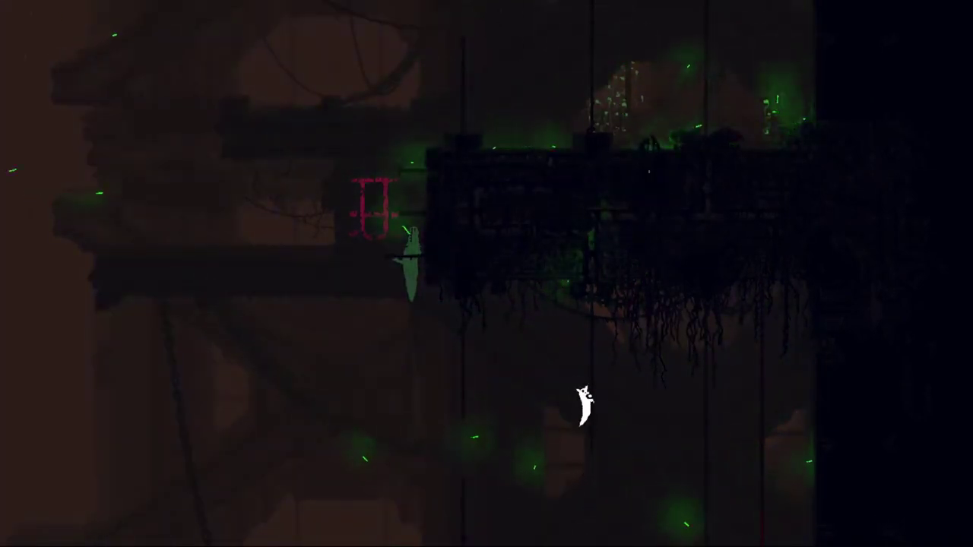
pyautogui.press('Up')
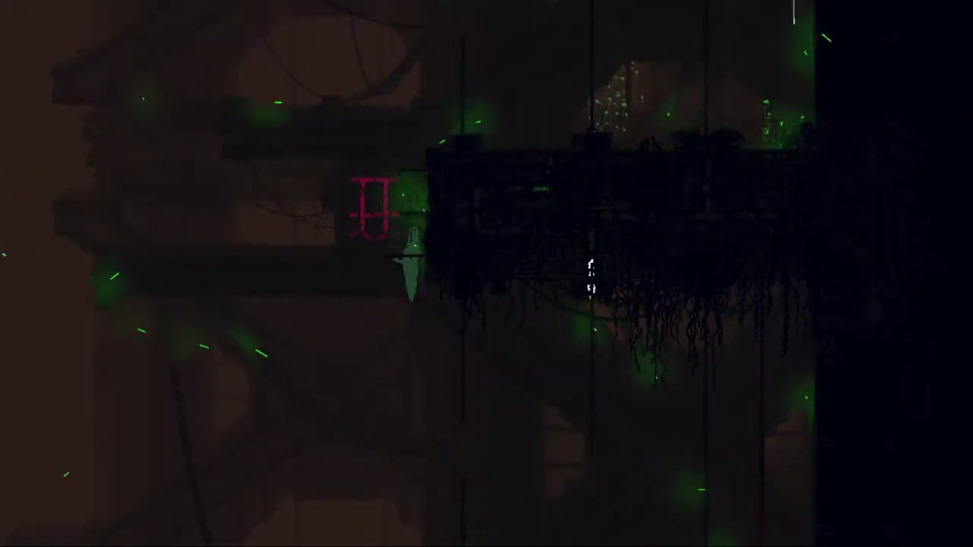
pyautogui.press('Right')
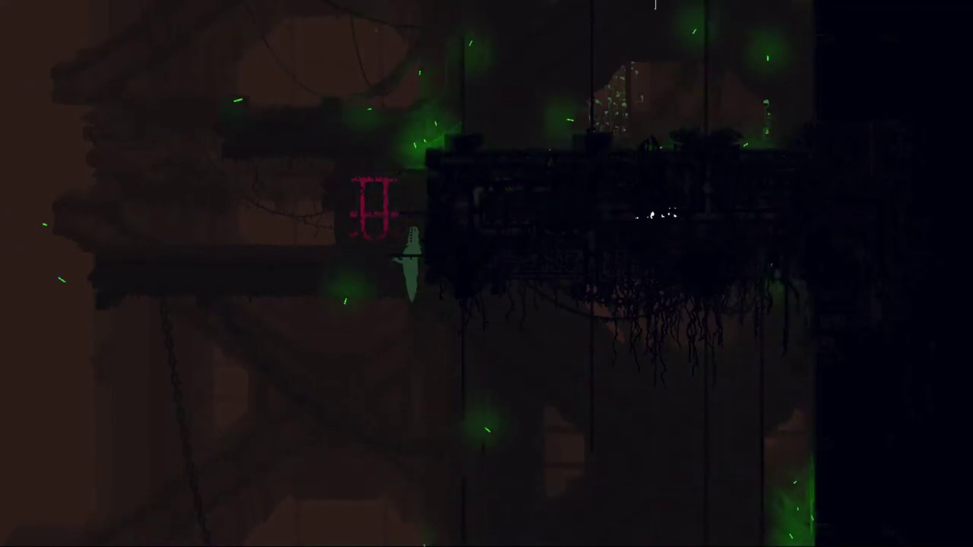
pyautogui.press('Up')
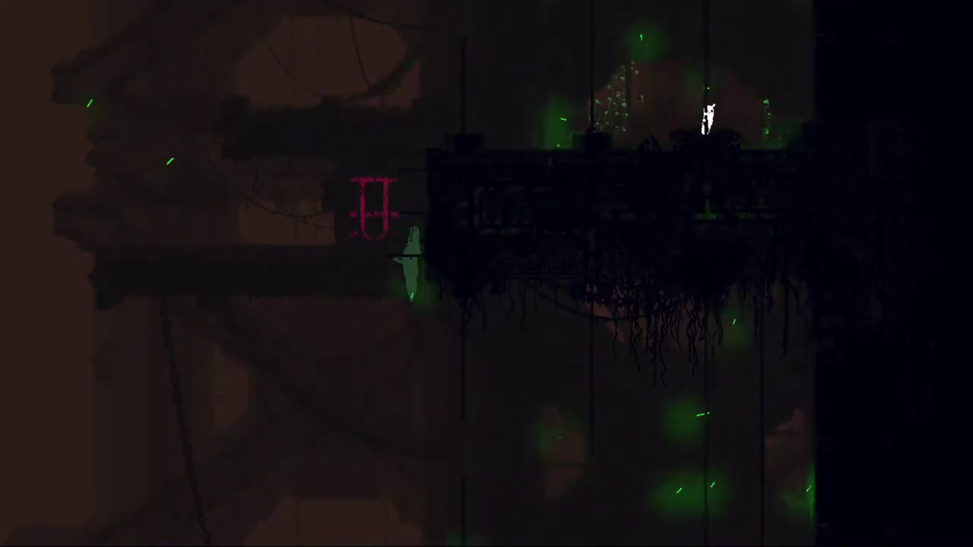
pyautogui.press('Up')
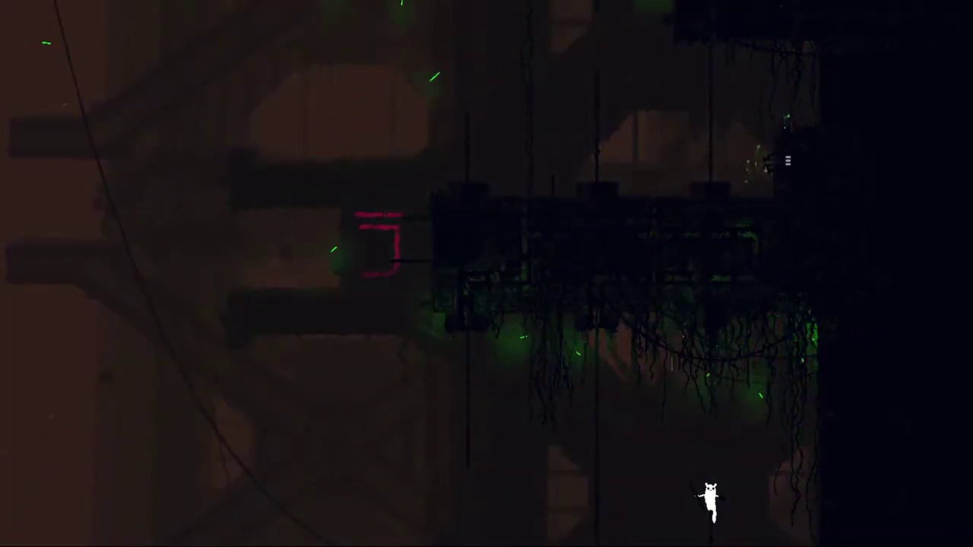
# - Leap off the pole to the floor, then climb onto the top of the dark platform
pyautogui.press('Left')
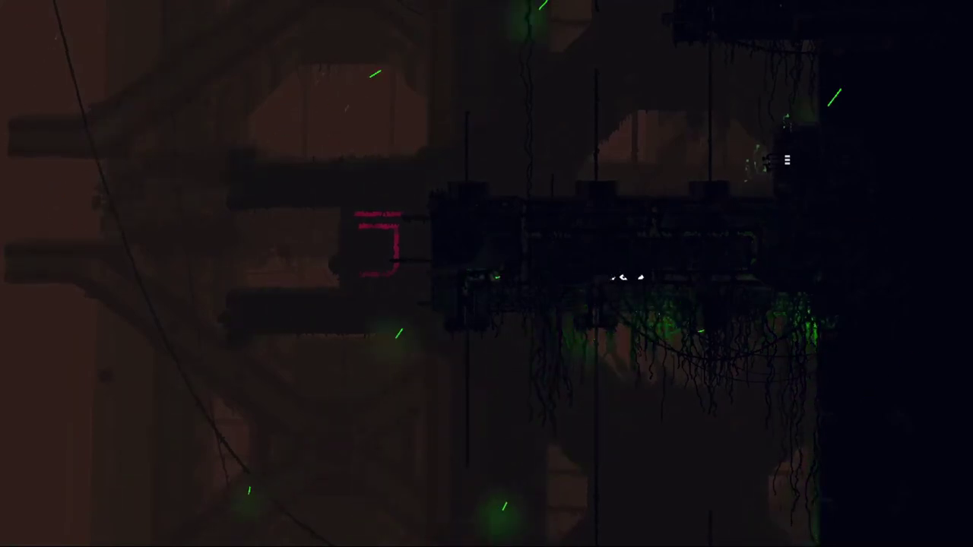
pyautogui.press('Right')
pyautogui.press('Up')
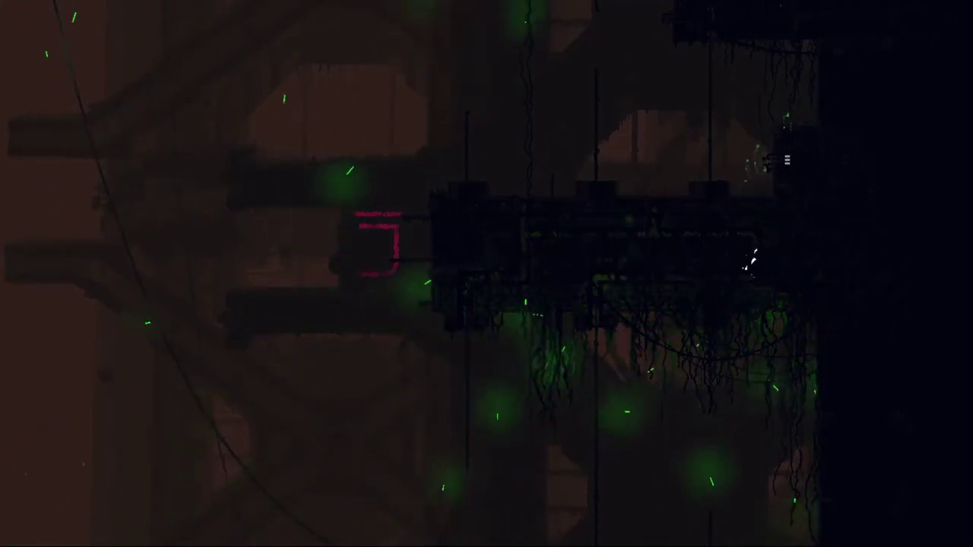
pyautogui.press('Left')
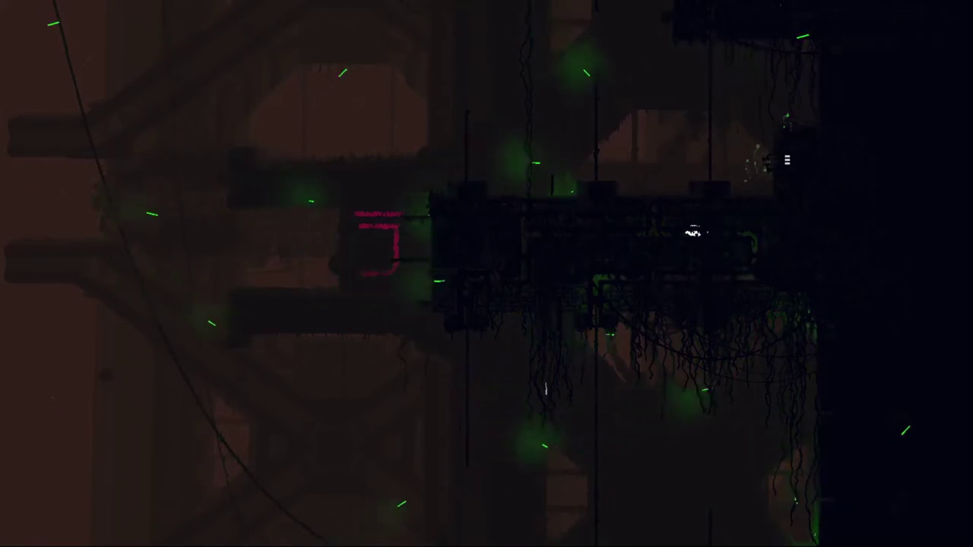
pyautogui.press('Up')
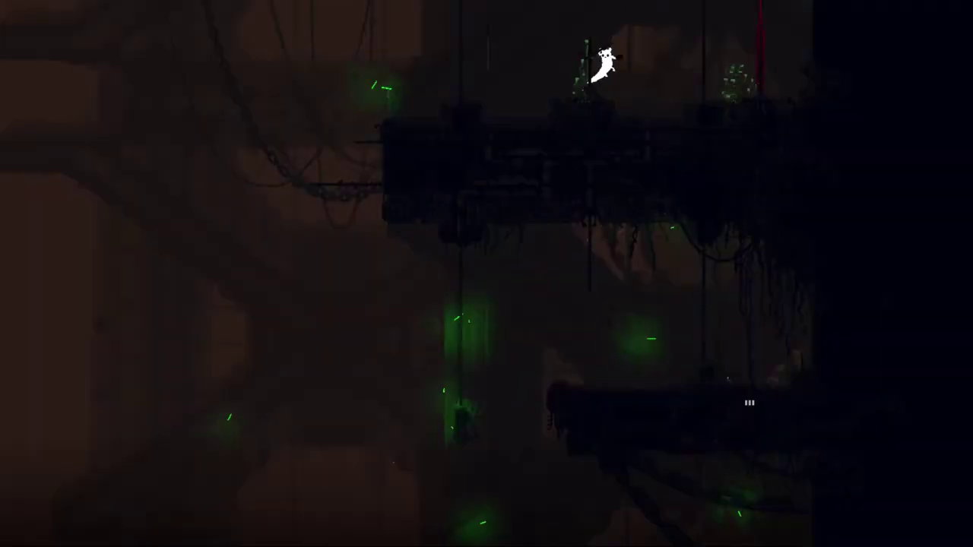
# - Climb the first pole, leap left off it and get onto the platform top
pyautogui.press('Right')
pyautogui.press('Up')
pyautogui.press('Up')
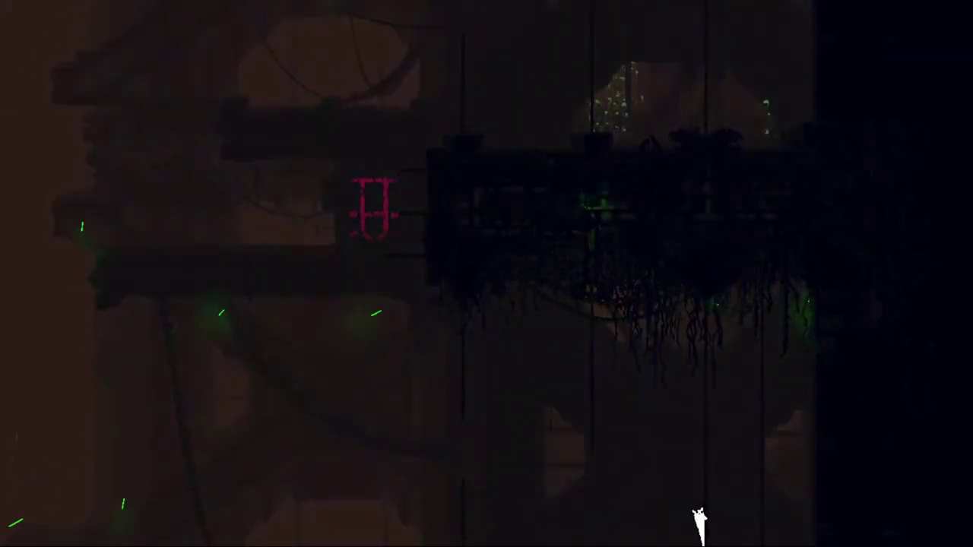
pyautogui.press('Up')
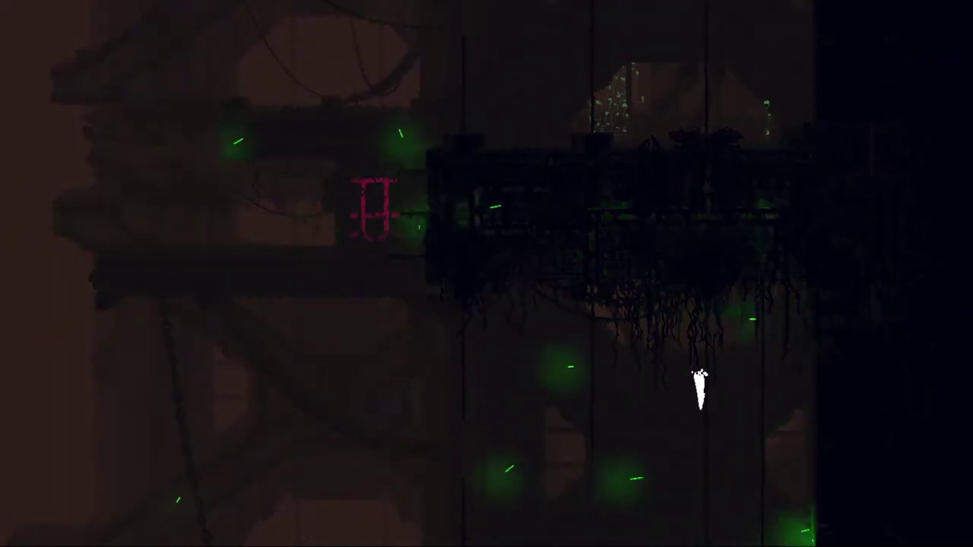
pyautogui.press('Left')
pyautogui.press('Up')
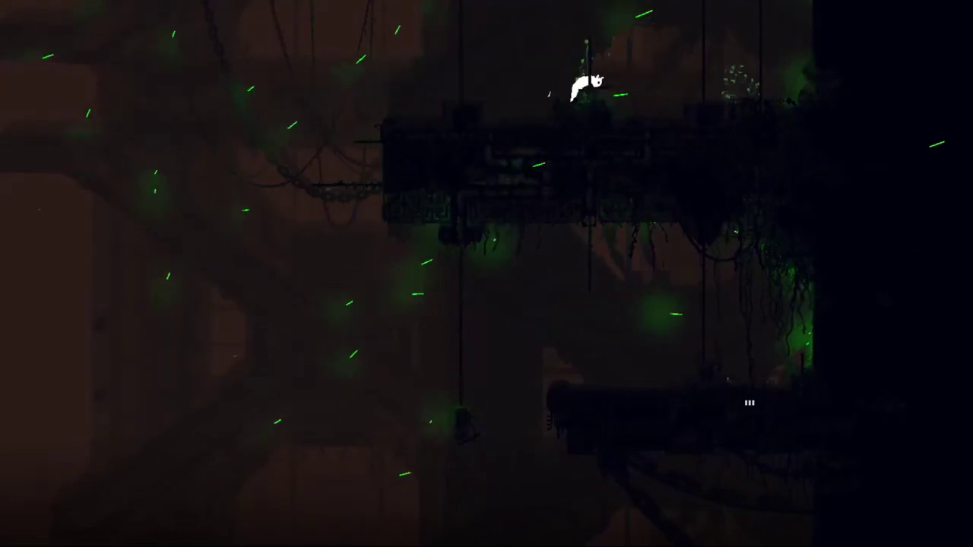
pyautogui.press('Right')
# - Climb into the next screen, leap to the neighbouring pole and reach its platform
pyautogui.press('Up')
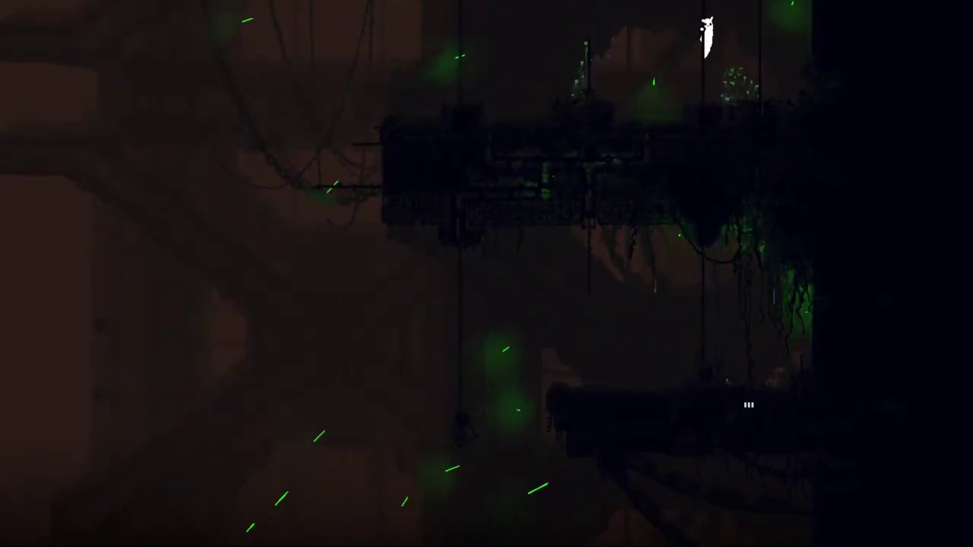
pyautogui.press('Up')
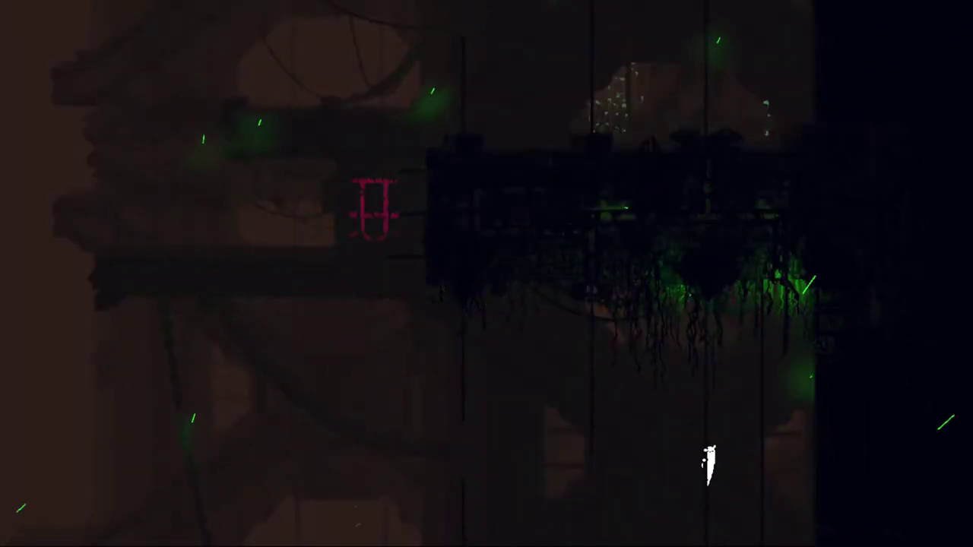
pyautogui.press('Up')
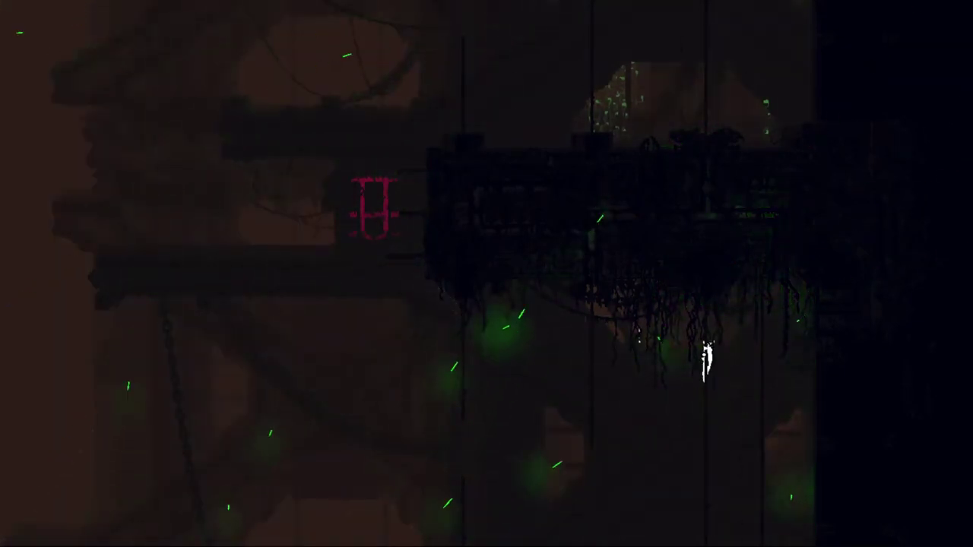
pyautogui.press('Left')
pyautogui.press('Up')
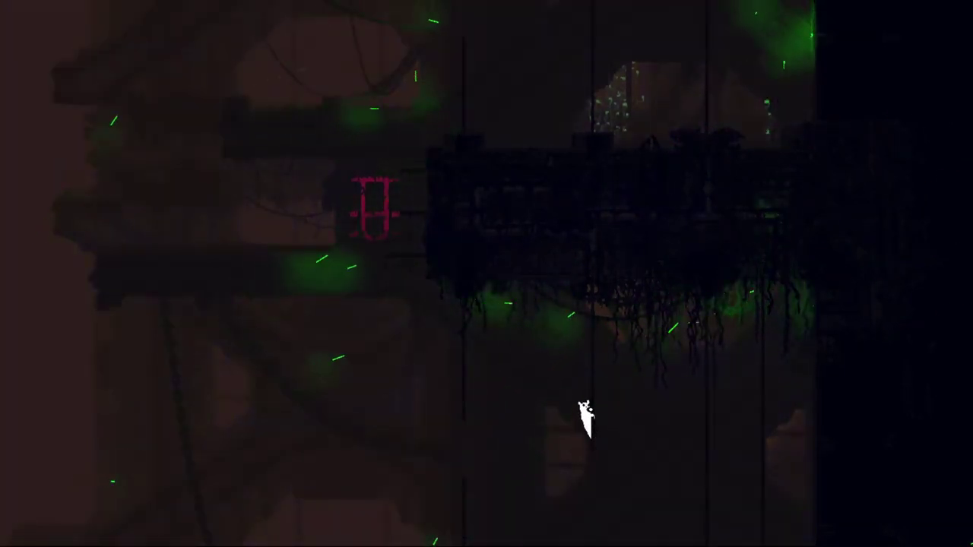
pyautogui.press('Up')
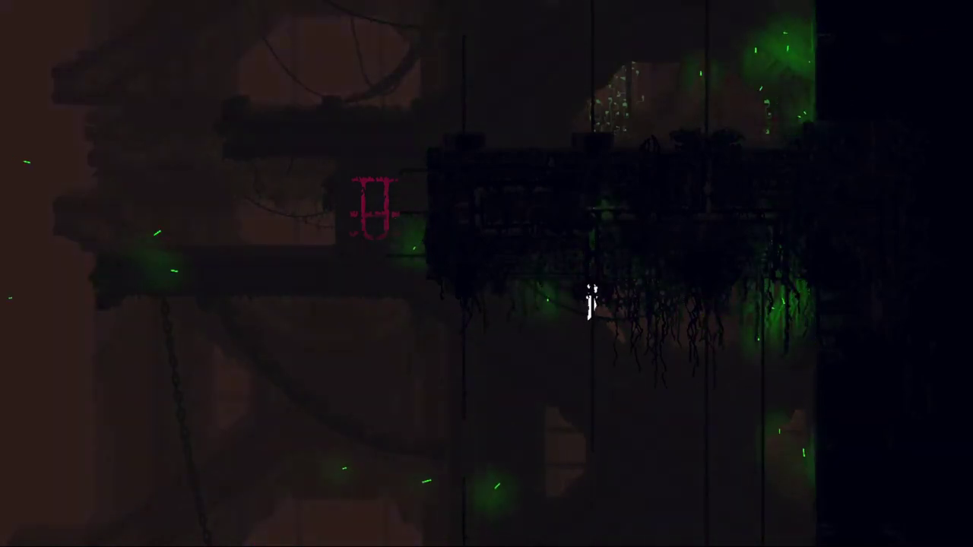
pyautogui.press('Up')
pyautogui.press('Right')
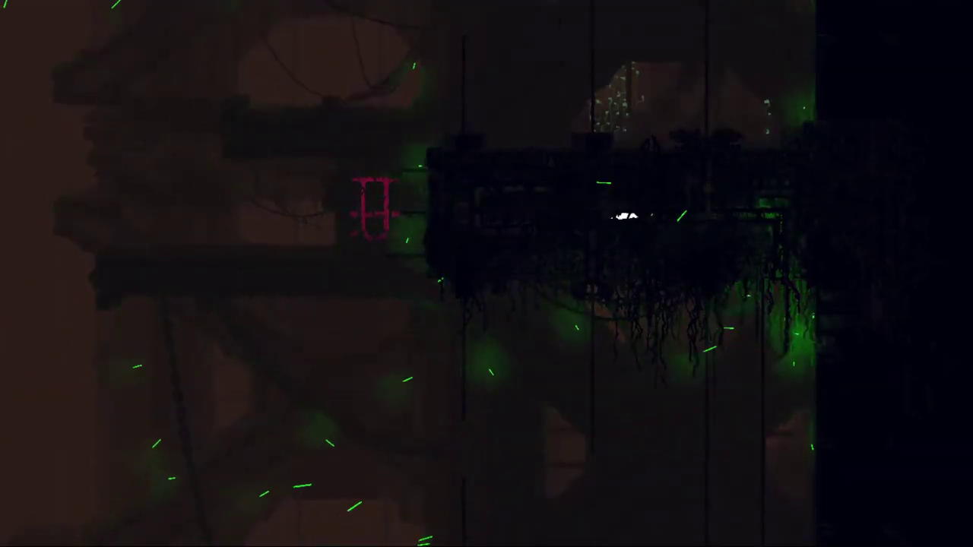
# - Climb through the platform into the room above and move left to the pole
pyautogui.press('Up')
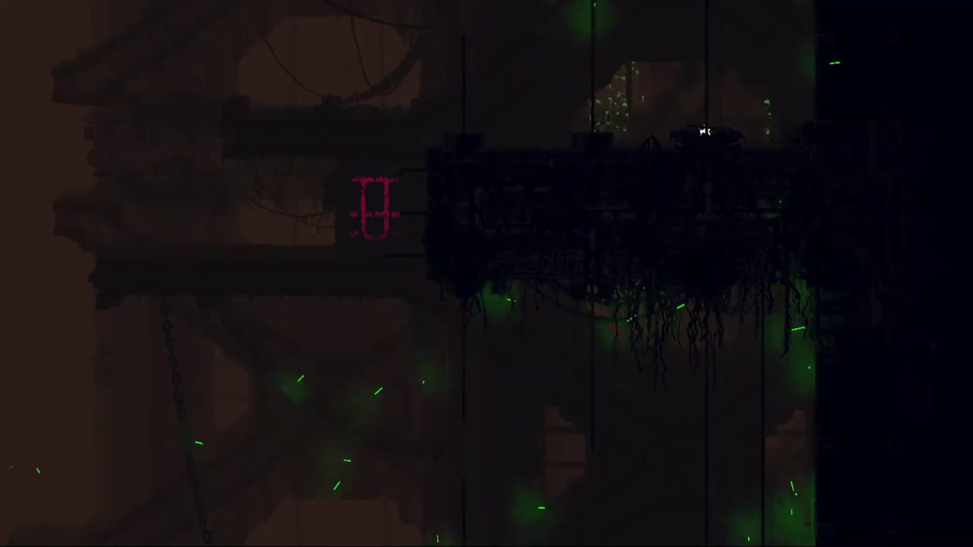
pyautogui.press('Up')
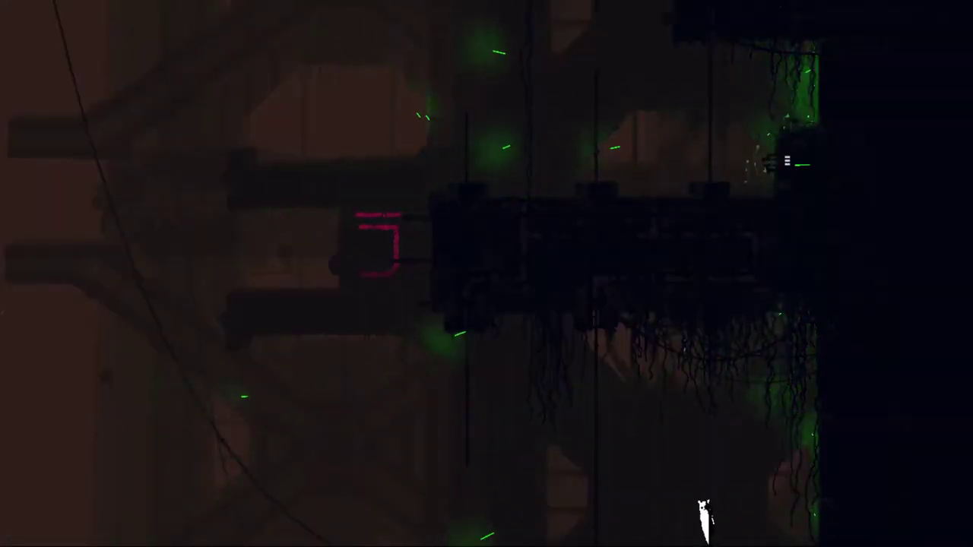
pyautogui.press('Up')
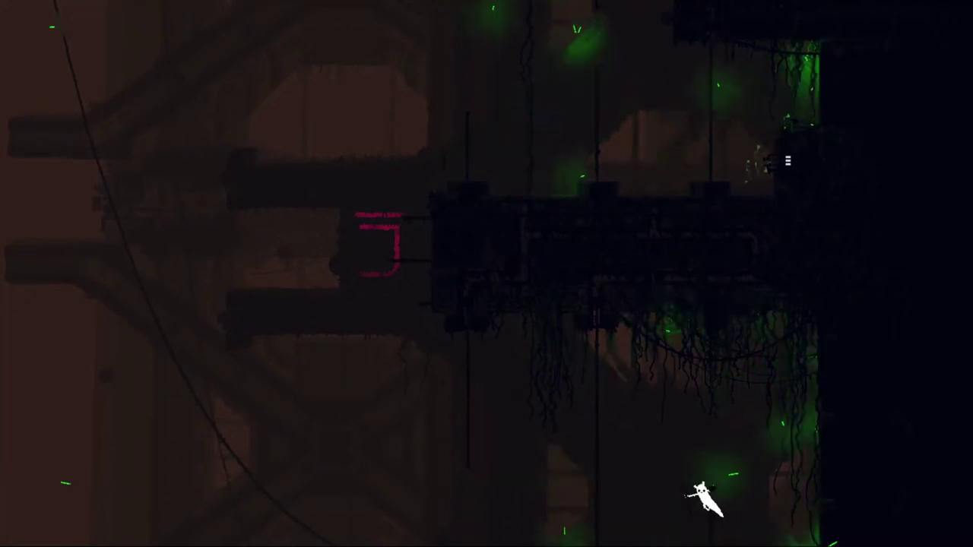
pyautogui.press('Left')
pyautogui.press('Down')
pyautogui.press('Up')
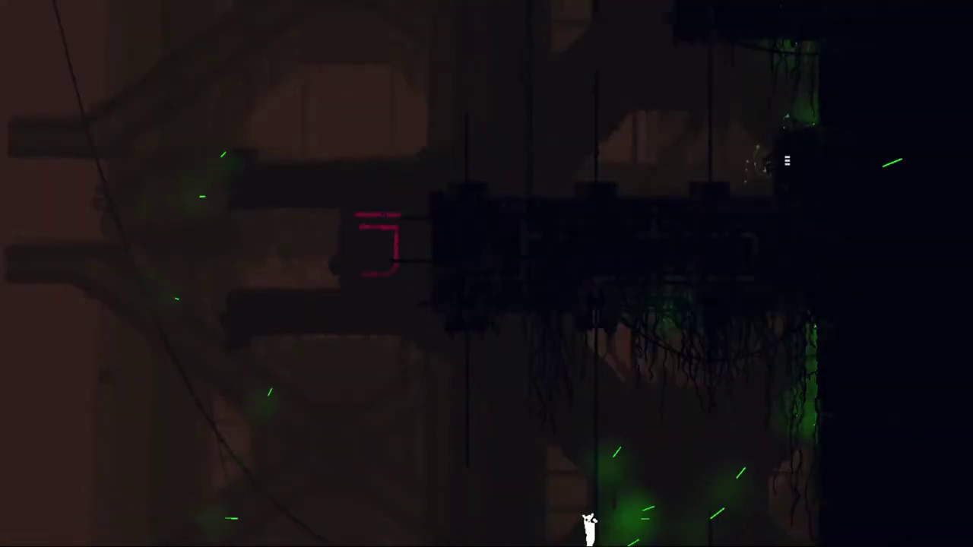
# - Climb the vertical pole, crawl through the dark structure and onto its top
pyautogui.press('Up')
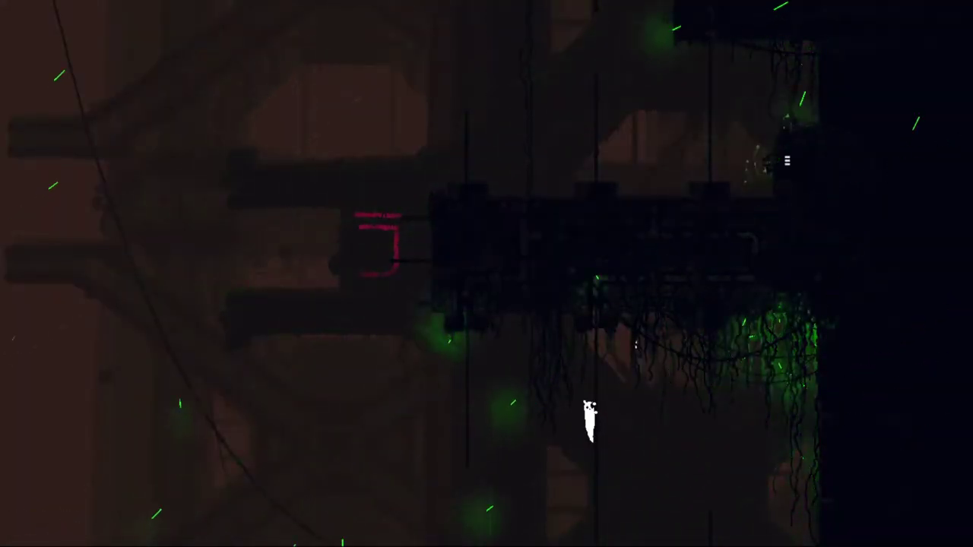
pyautogui.press('Up')
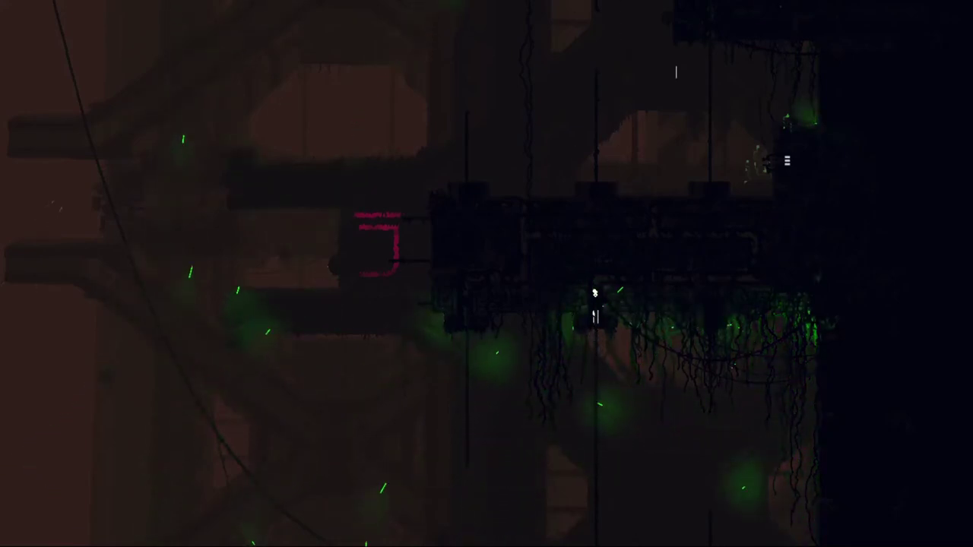
pyautogui.press('Right')
pyautogui.press('Right')
pyautogui.press('Up')
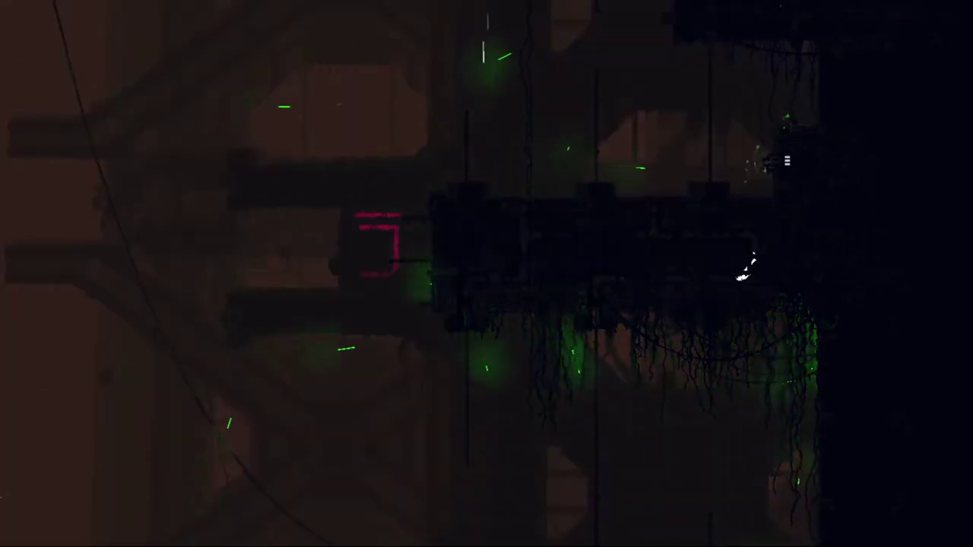
pyautogui.press('Left')
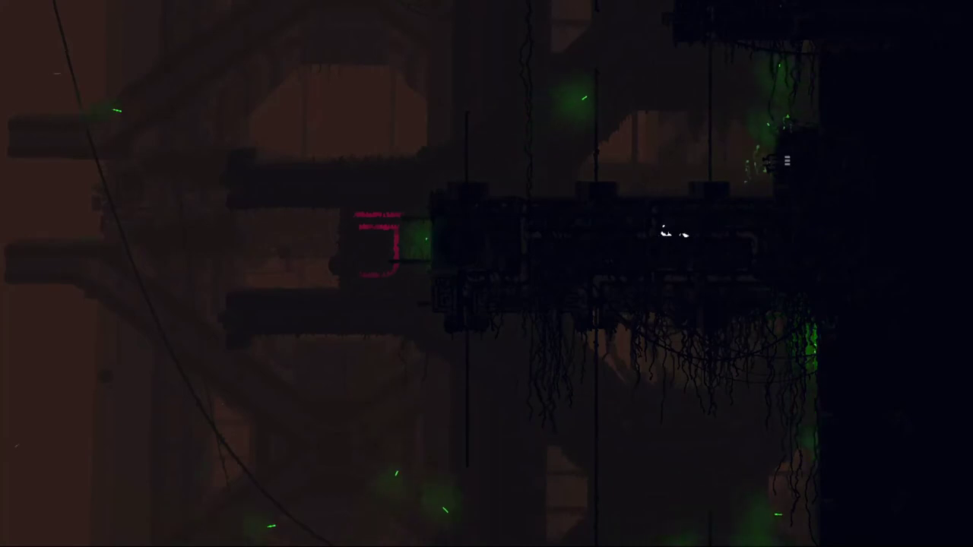
pyautogui.press('Up')
# - Run right into the dark, drop down the pole and jump over to the plants
pyautogui.press('Right')
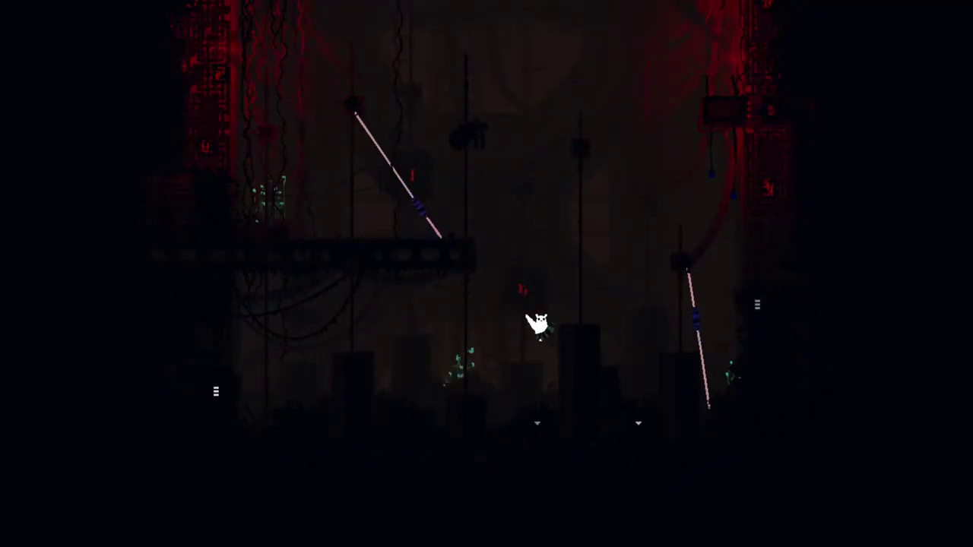
pyautogui.press('Left')
pyautogui.press('Left')
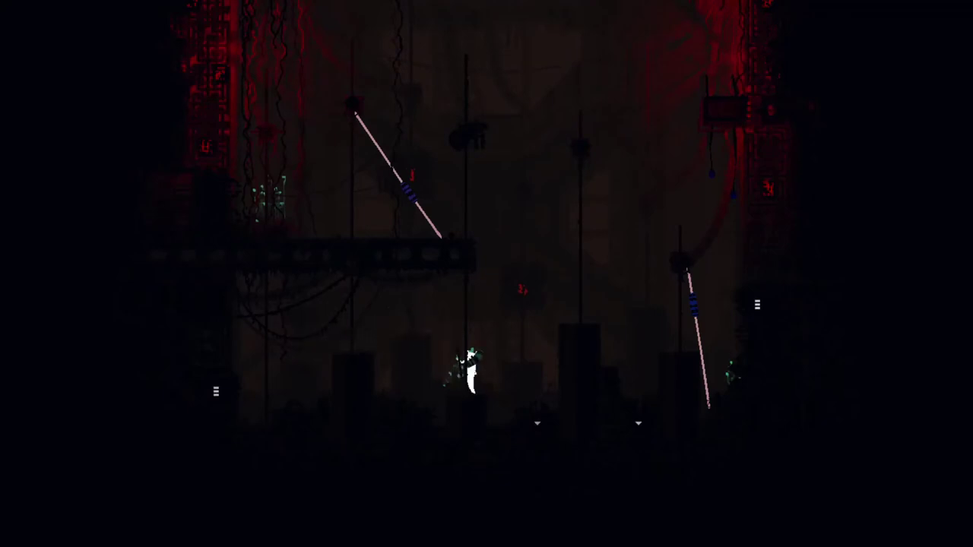
pyautogui.press('Right')
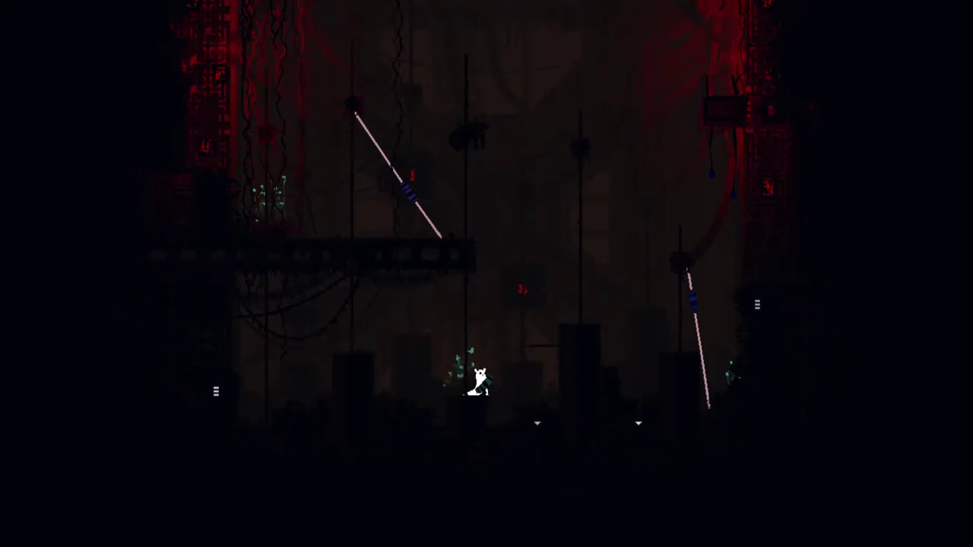
# - Leap right onto the pillar top, then climb the pole carrying the spear
pyautogui.press('Up')
pyautogui.press('Right')
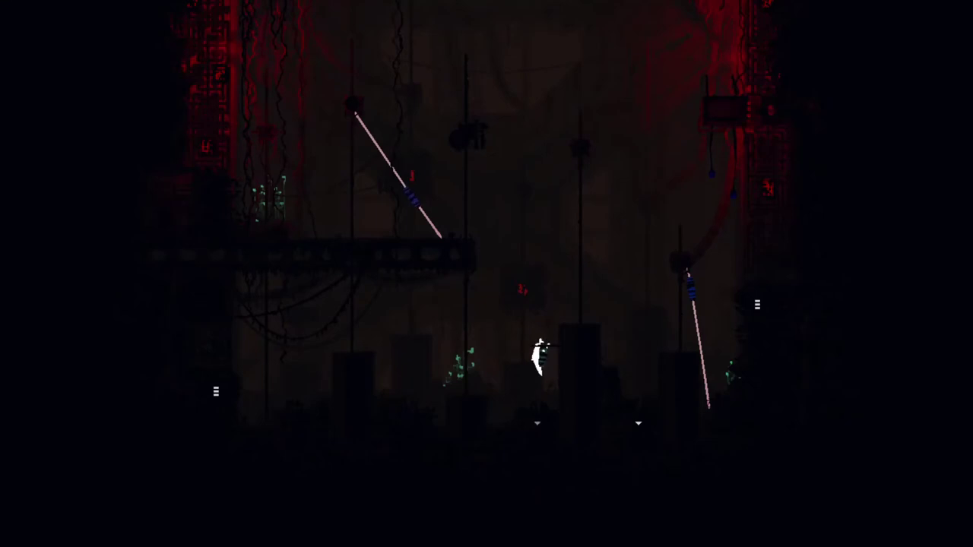
pyautogui.press('Right')
pyautogui.press('Right')
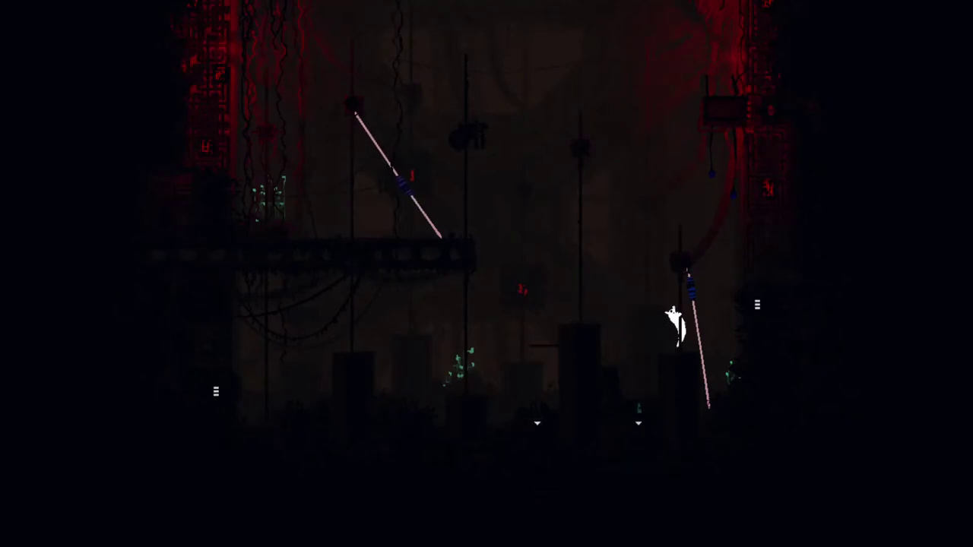
pyautogui.press('Up')
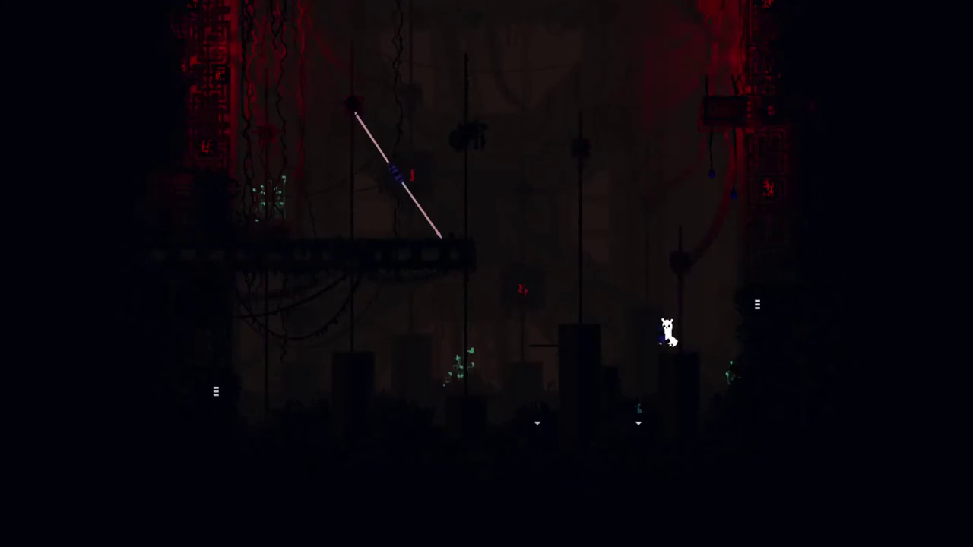
pyautogui.press('z')
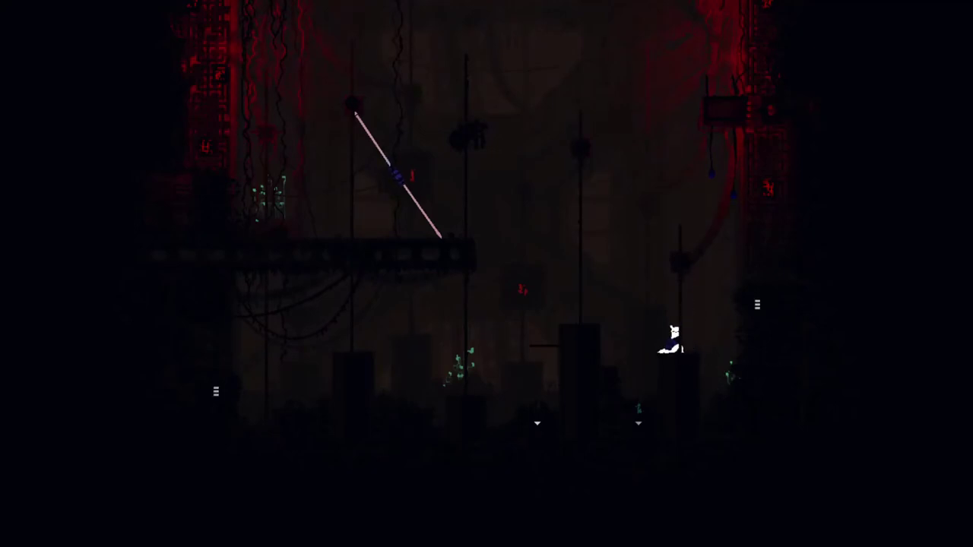
# - Drop beside the dark pillar, grapple-swing onto its top and move right along it
pyautogui.press('Left')
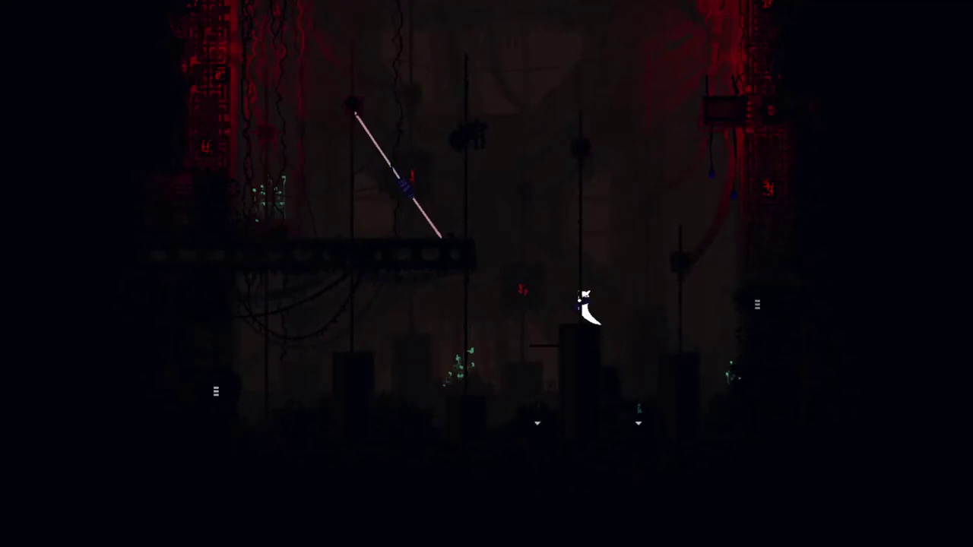
pyautogui.press('z')
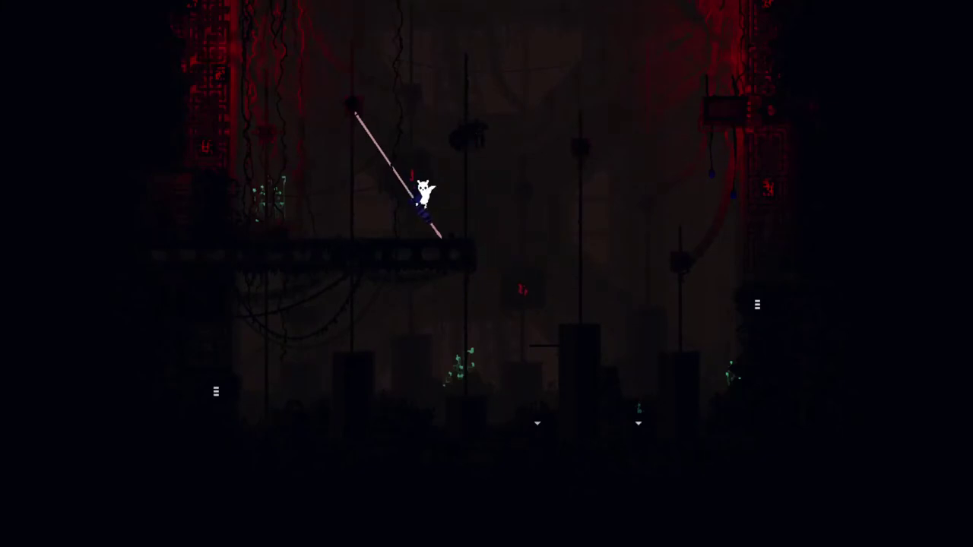
pyautogui.press('z')
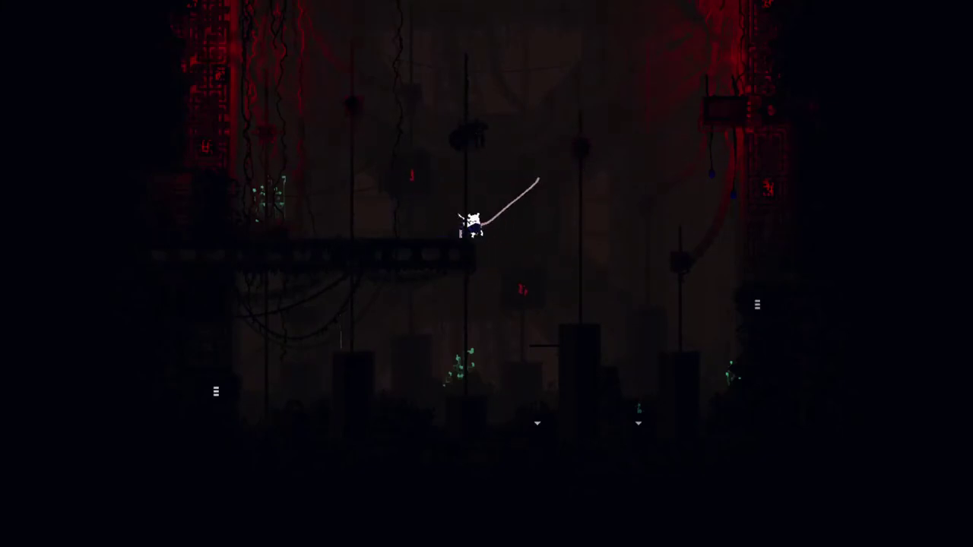
pyautogui.press('Right')
pyautogui.press('z')
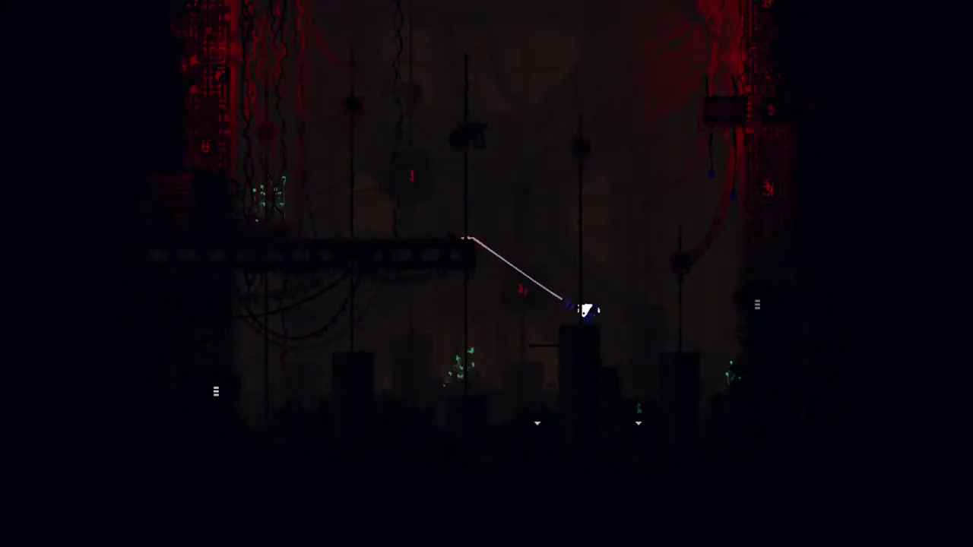
pyautogui.press('Left')
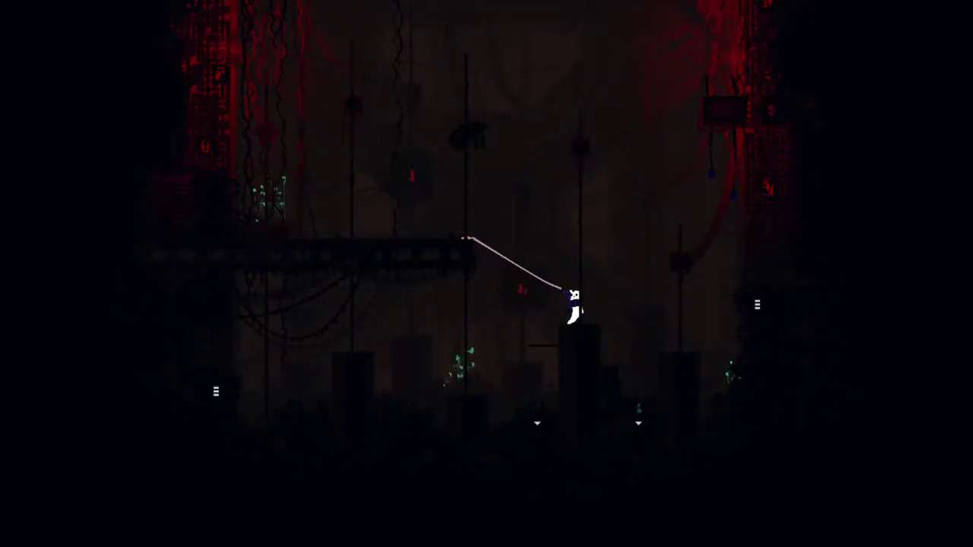
pyautogui.press('Right')
pyautogui.press('z')
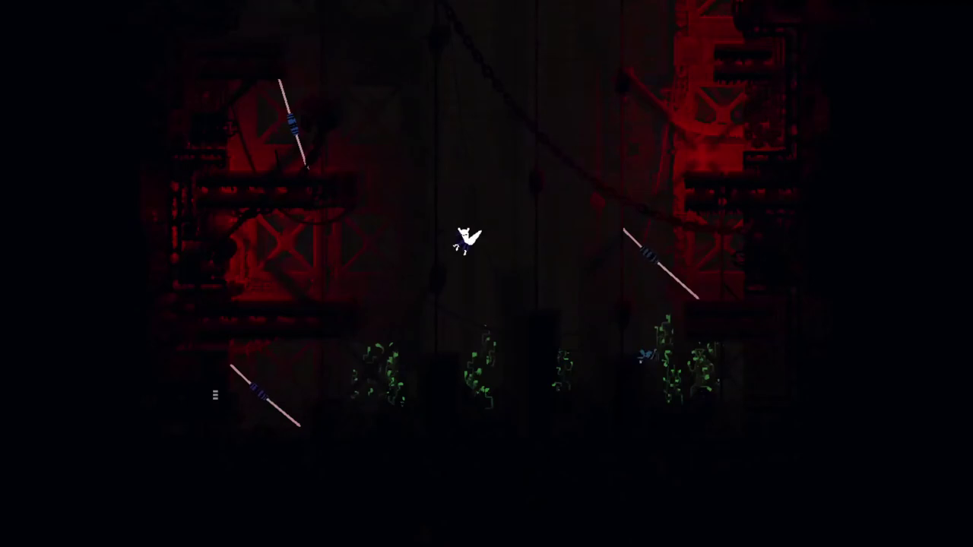
# - Spring onto the central pole and climb it into the red-glyph room above
pyautogui.press('z')
pyautogui.press('Up')
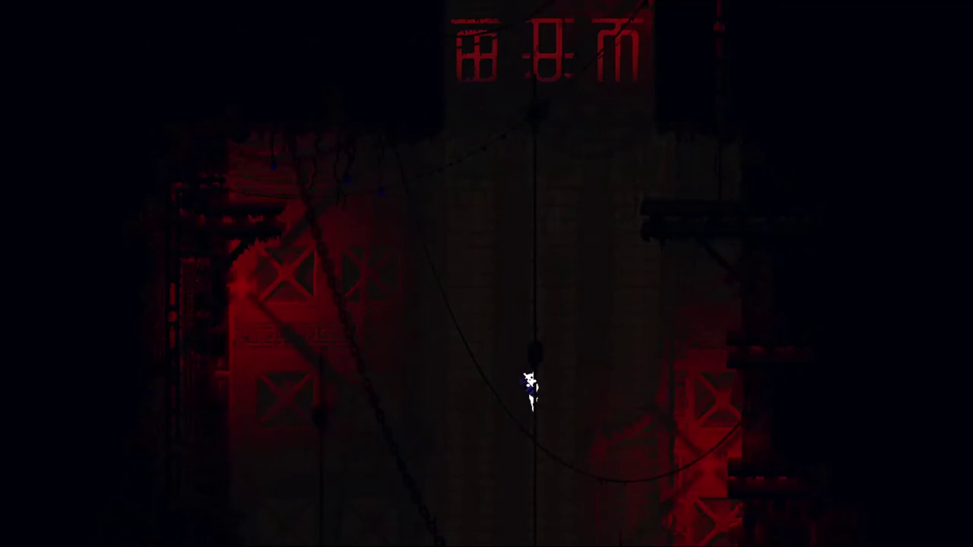
# - Grapple from the pole and swing toward the upper-right ledge
pyautogui.press('Right')
pyautogui.press('z')
pyautogui.press('z')
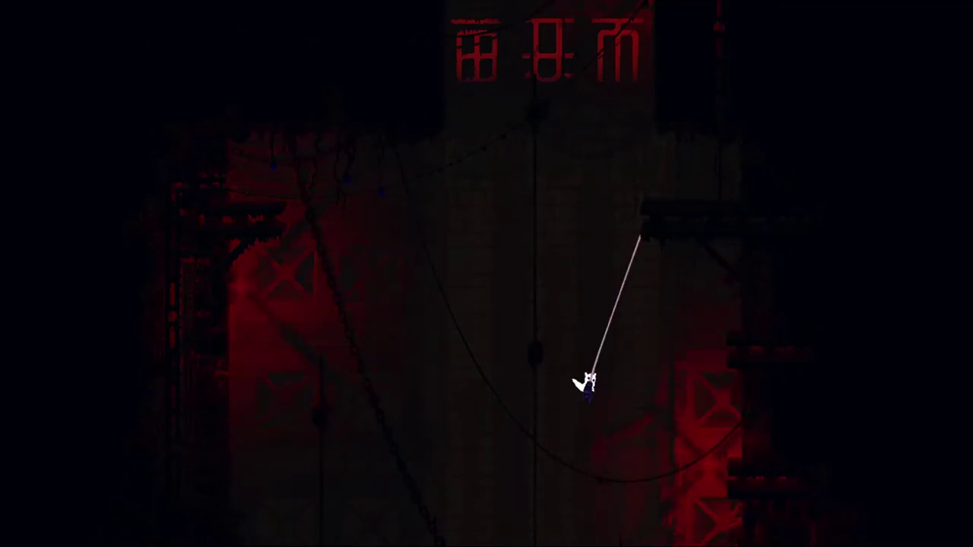
pyautogui.press('z')
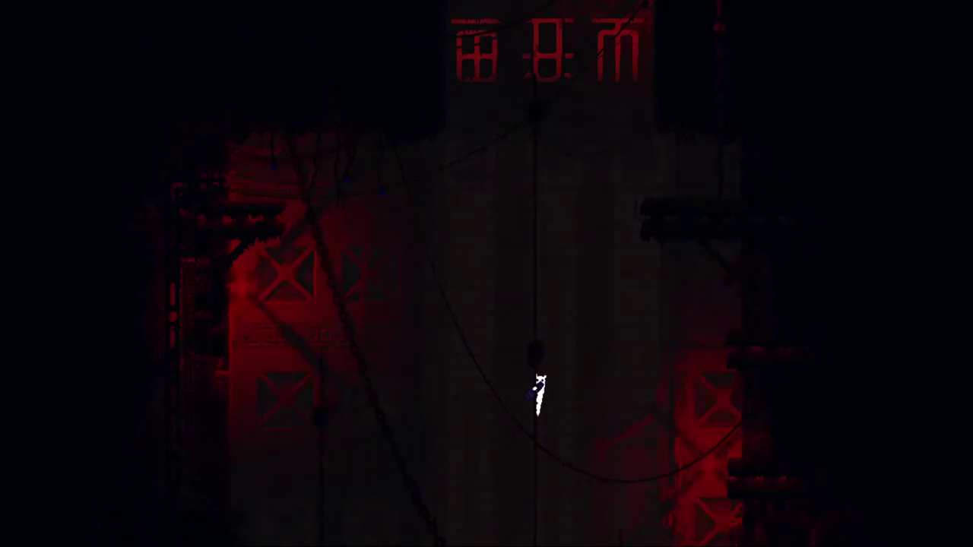
pyautogui.press('z')
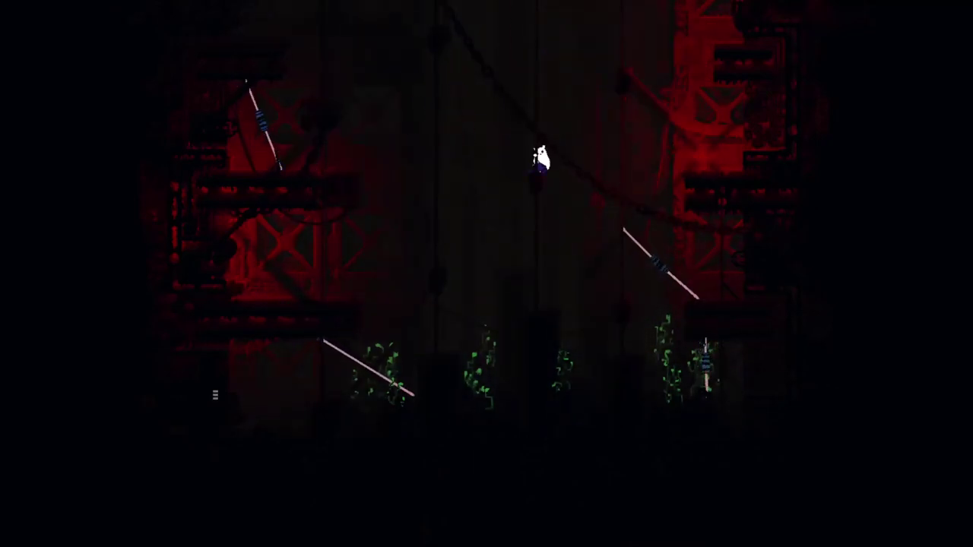
pyautogui.press('Up')
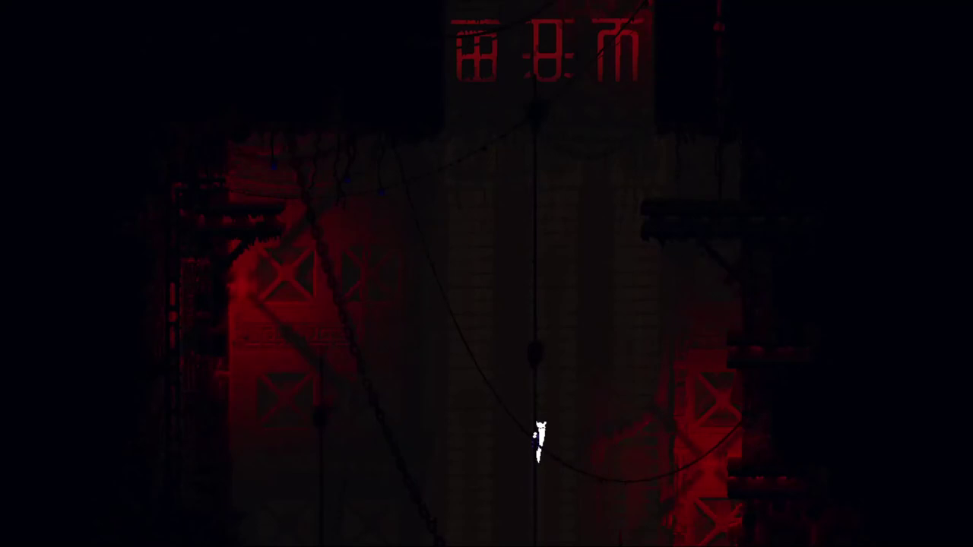
# - Drop into the room below, then climb back up the poles
pyautogui.press('Down')
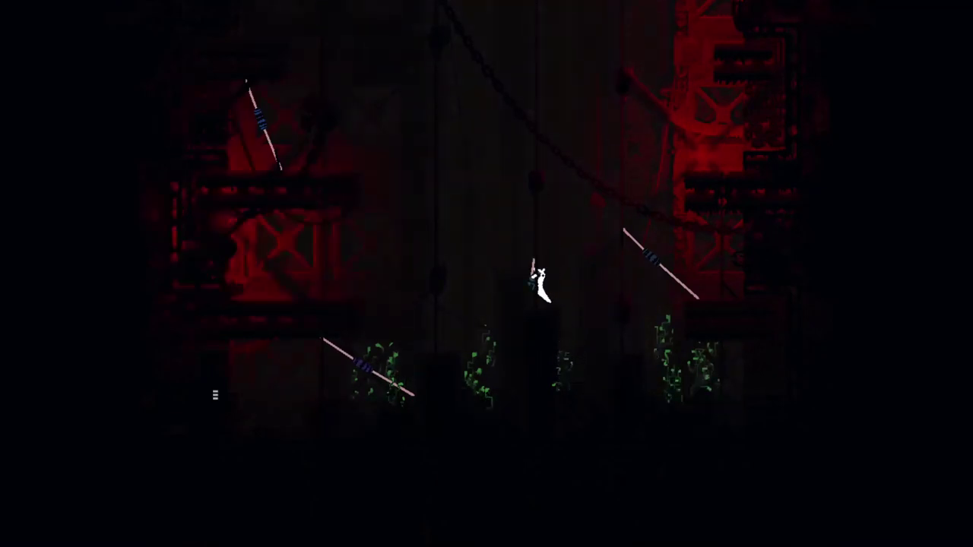
pyautogui.press('Right')
pyautogui.press('z')
pyautogui.press('Up')
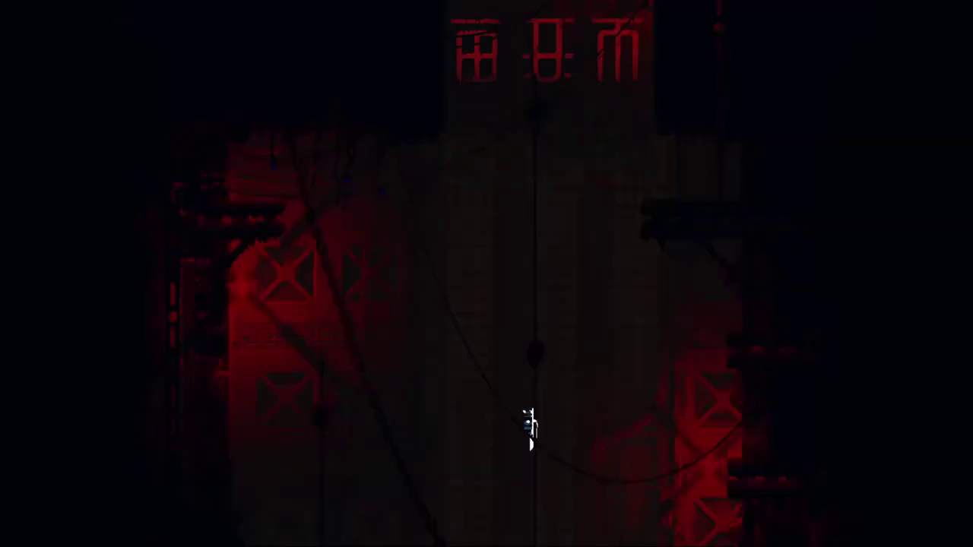
# - Swing to the right wall ledge, back to the pole, then leap onto the upper-right ledge
pyautogui.press('Right')
pyautogui.press('z')
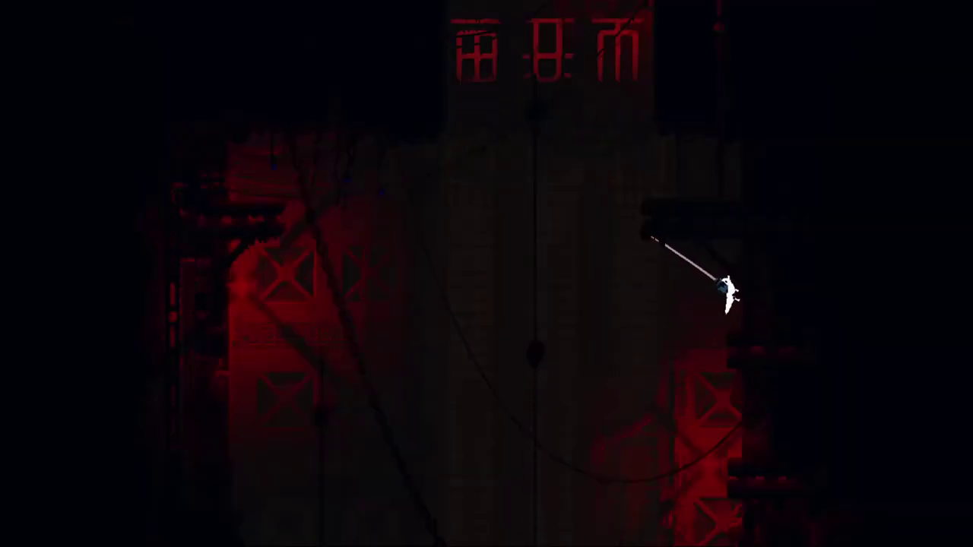
pyautogui.press('Left')
pyautogui.press('z')
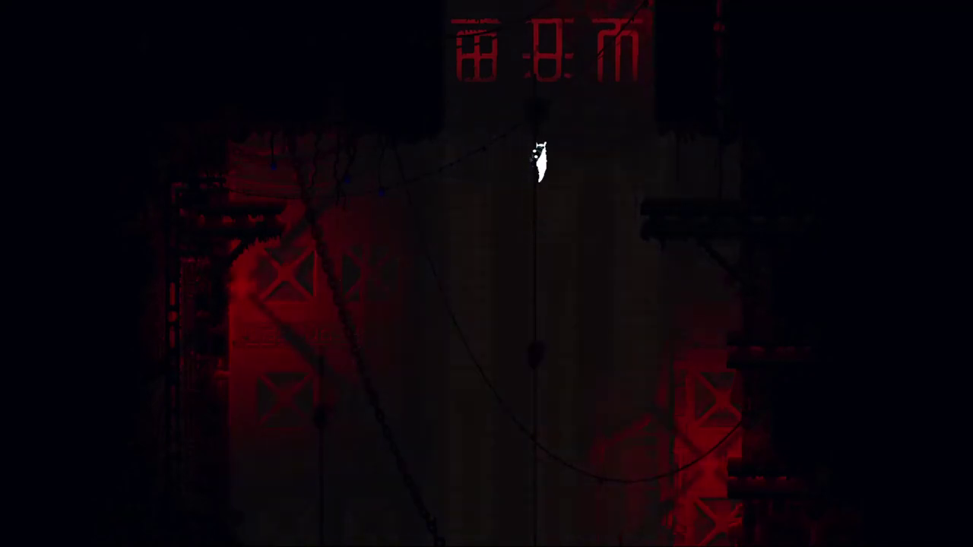
pyautogui.press('Right')
pyautogui.press('z')
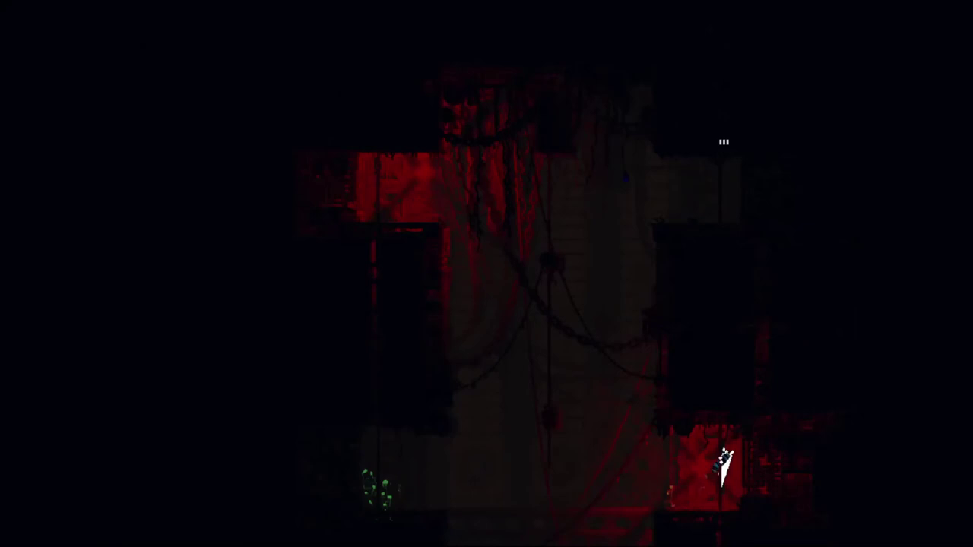
# - Jump off the pole and run left across the floor toward the spear room
pyautogui.press('Left')
pyautogui.press('z')
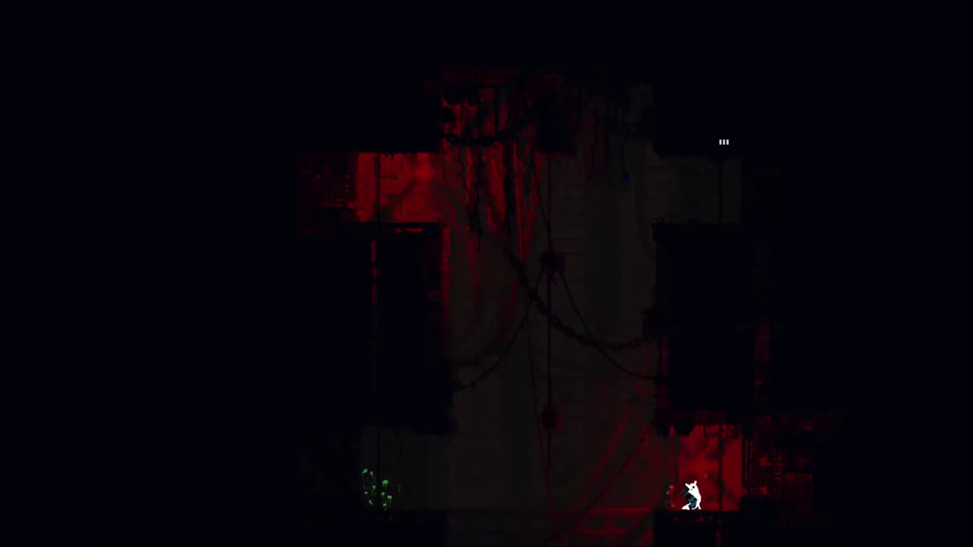
pyautogui.press('Left')
pyautogui.press('z')
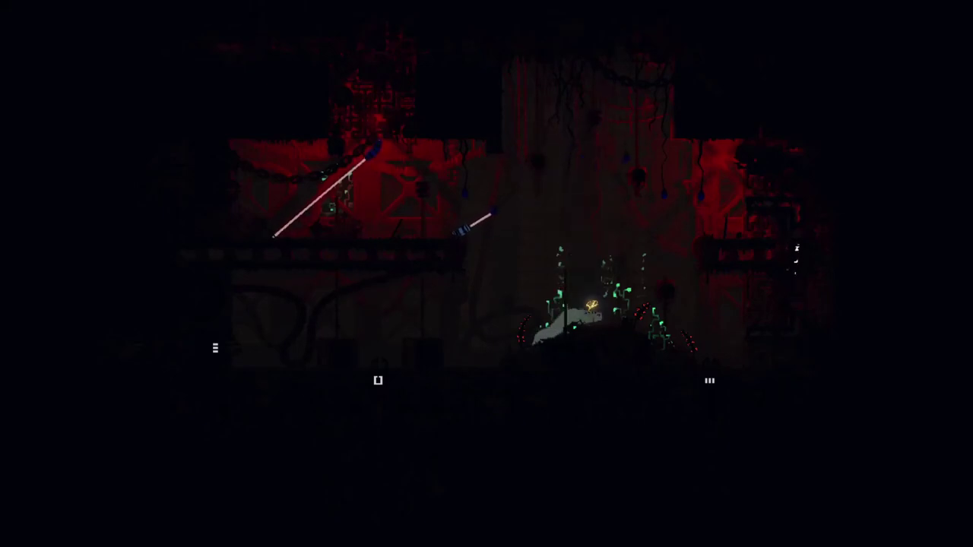
# - Climb the right pole, then leap down left to dodge the white lizard
pyautogui.press('Up')
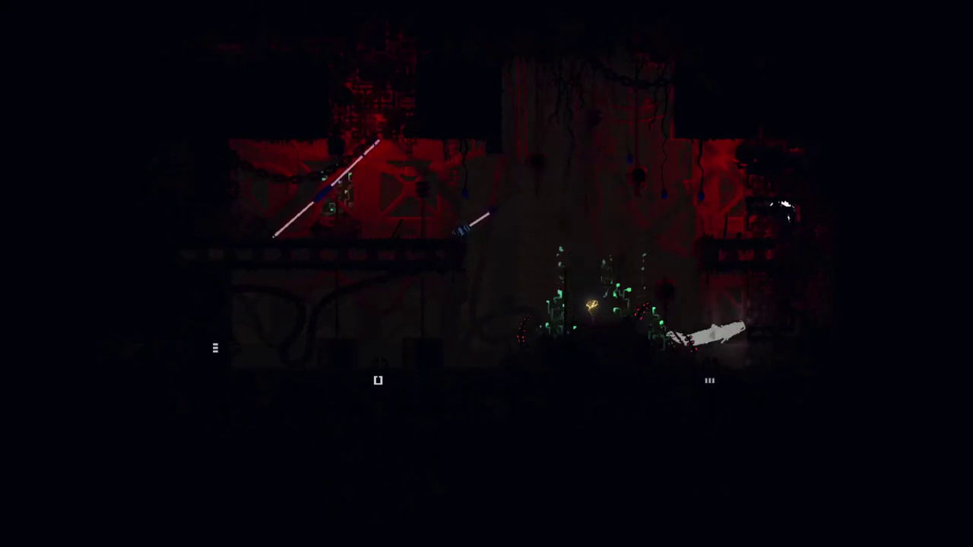
pyautogui.press('Left')
pyautogui.press('z')
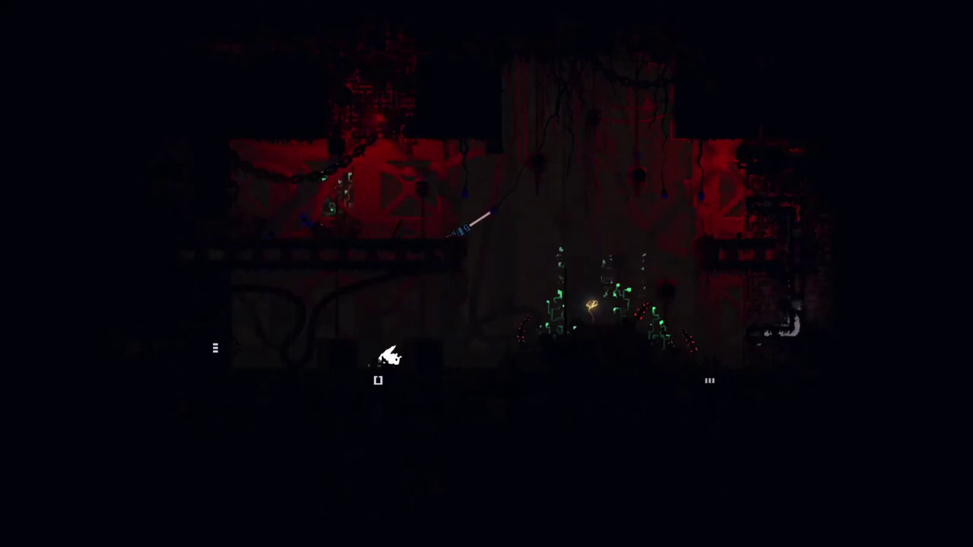
pyautogui.press('Left')
pyautogui.press('Right')
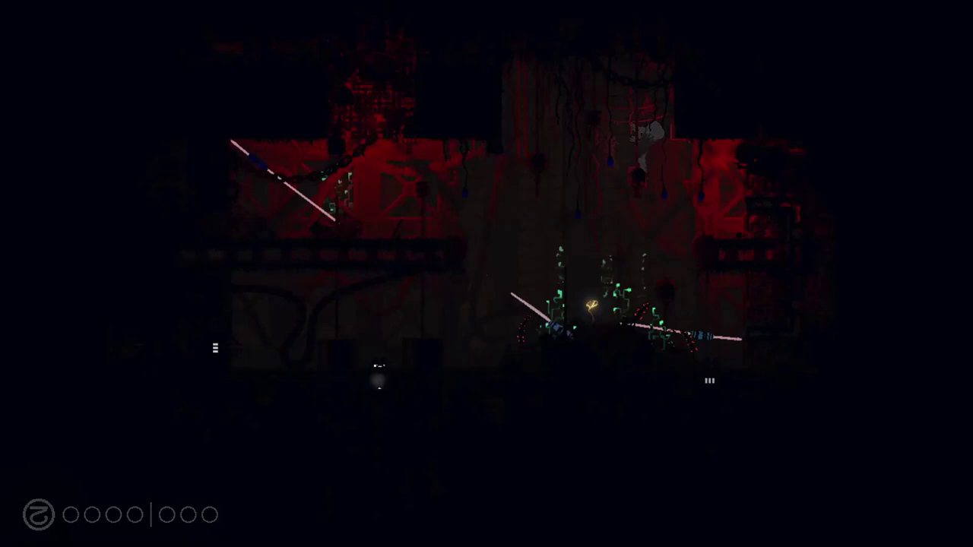
# - Run left and right across the room, climbing up and dropping off the right ledge
pyautogui.press('Left')
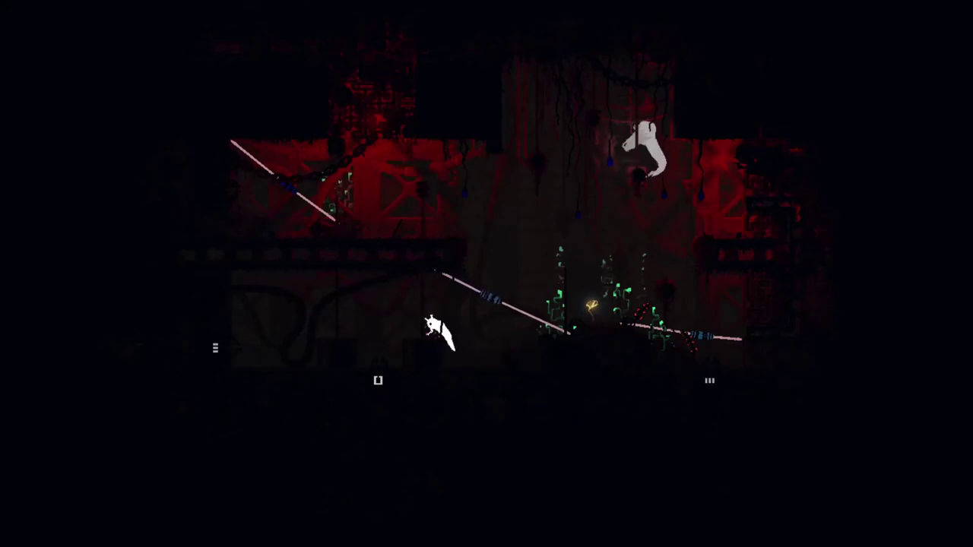
pyautogui.press('Right')
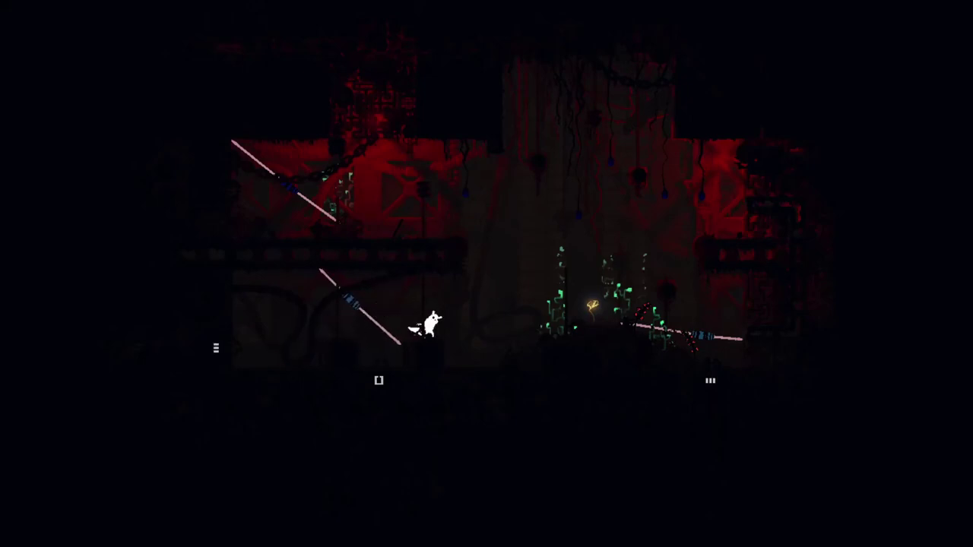
pyautogui.press('Left')
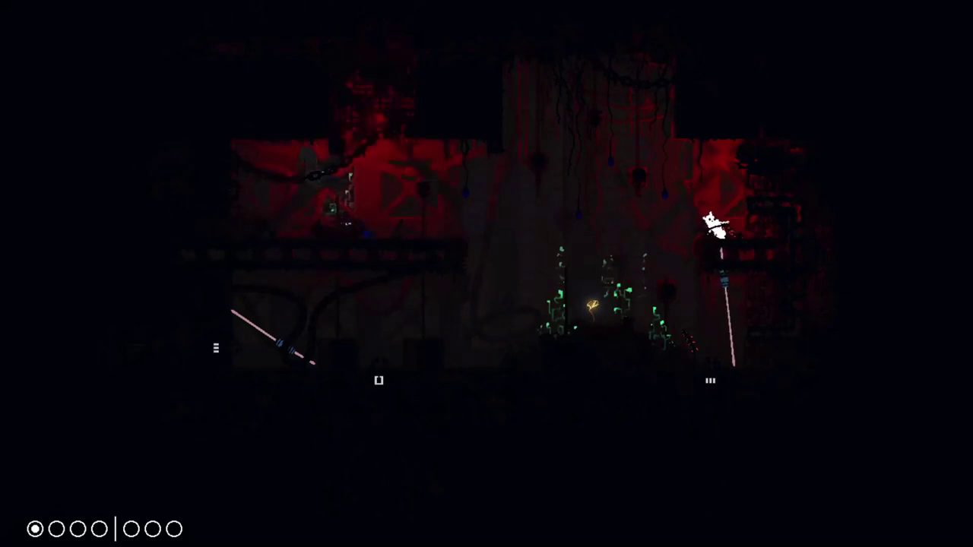
pyautogui.press('Left')
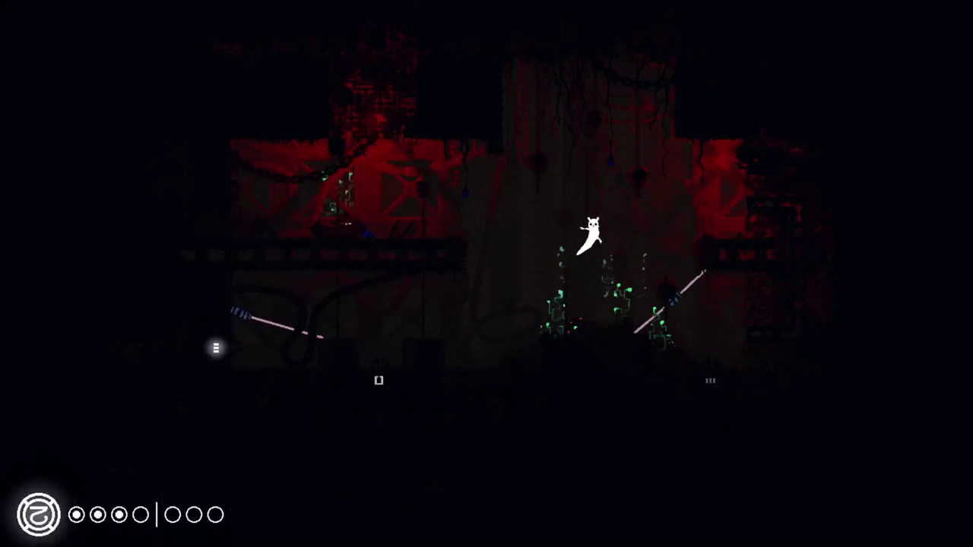
pyautogui.press('Left')
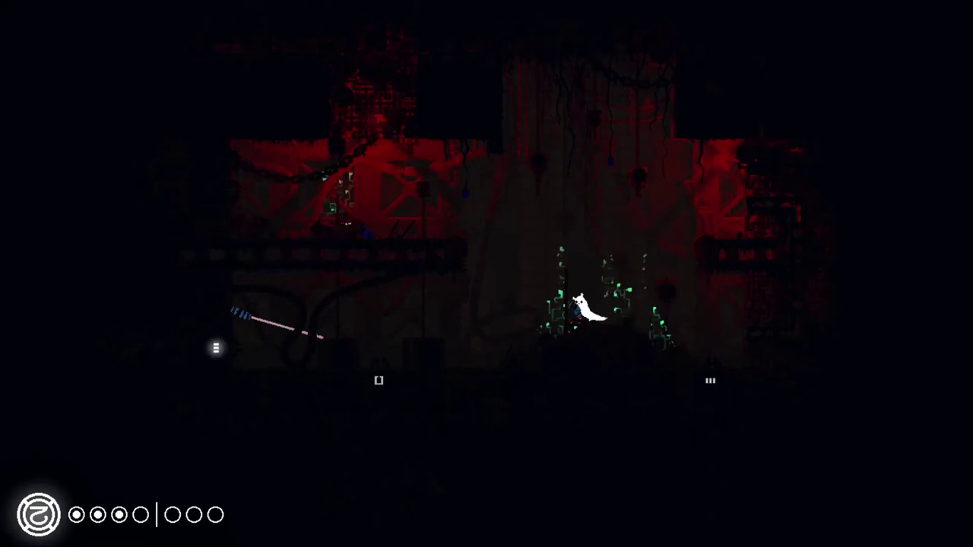
# - Climb the pole, grapple-swing, then move left across the floor toward food
pyautogui.press('Up')
pyautogui.press('x')
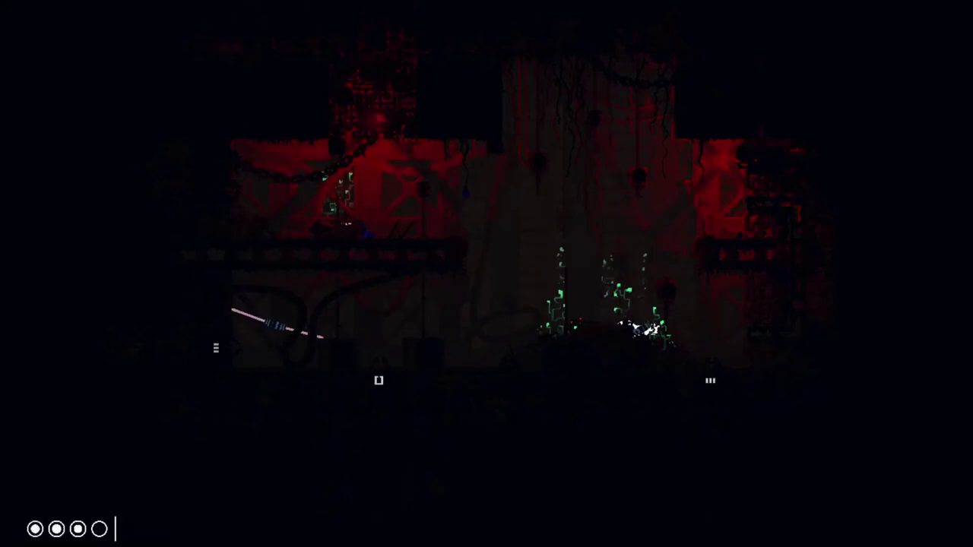
pyautogui.press('Left')
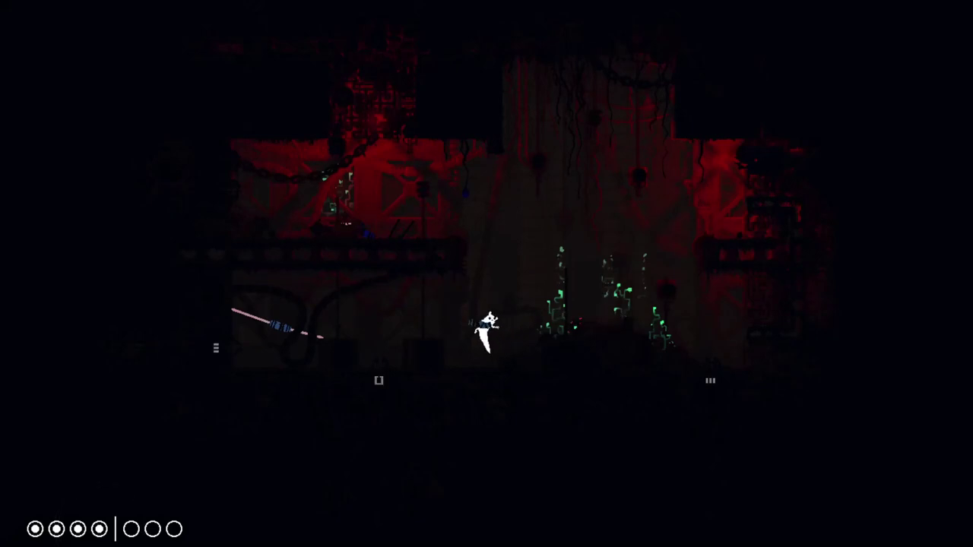
# - Roll left into the shelter, sleep, and continue past the cycle-end screen
pyautogui.press('Left')
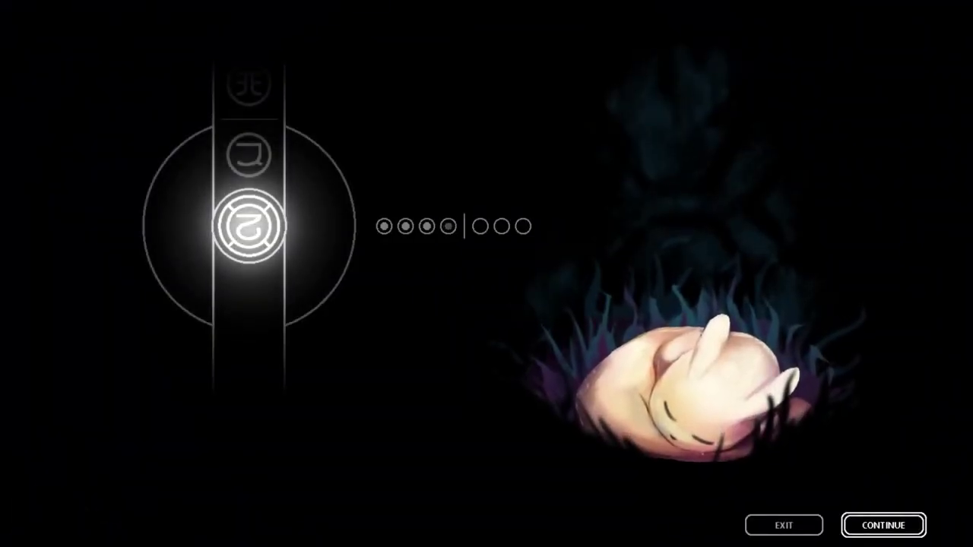
pyautogui.press('Return')
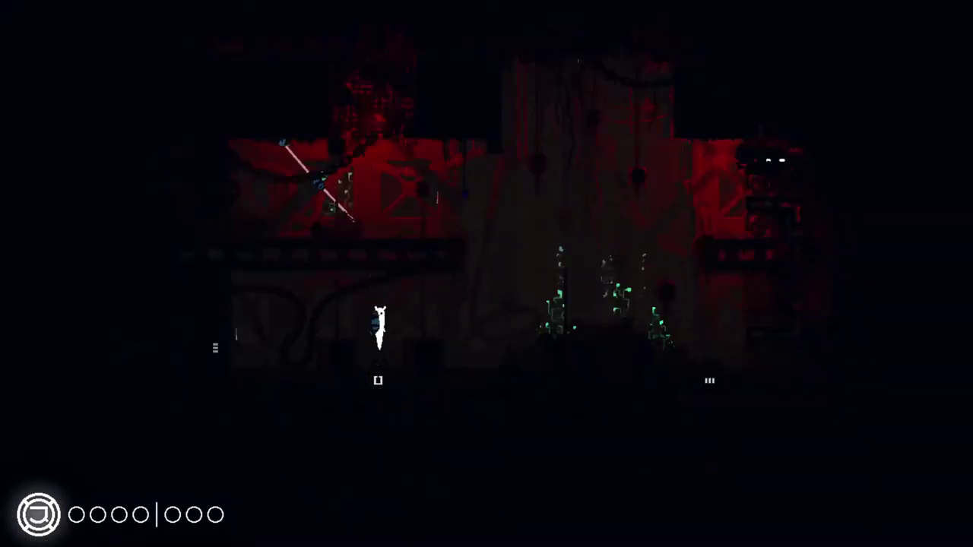
# - Step out of the shelter, then run left to the plants to face the lizard
pyautogui.press('Right')
pyautogui.press('Right')
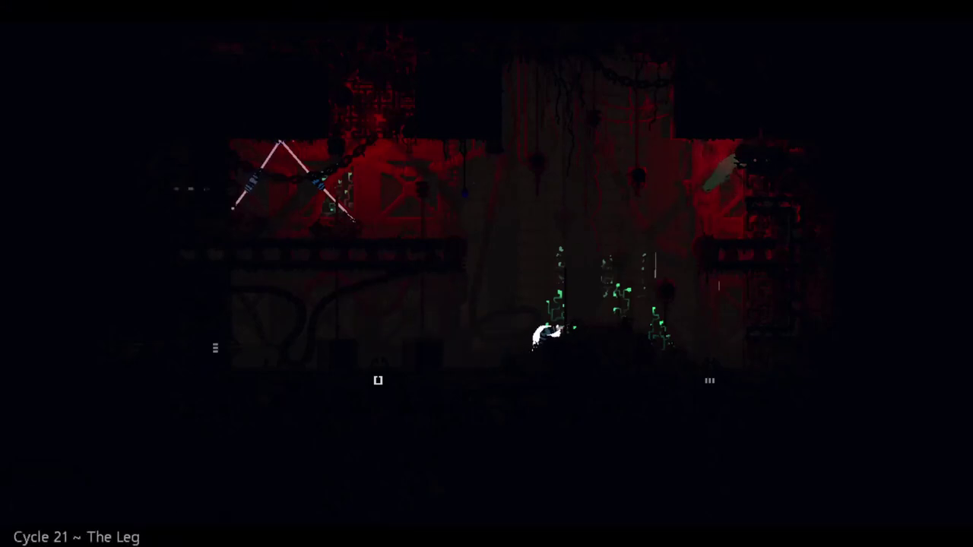
pyautogui.press('Left')
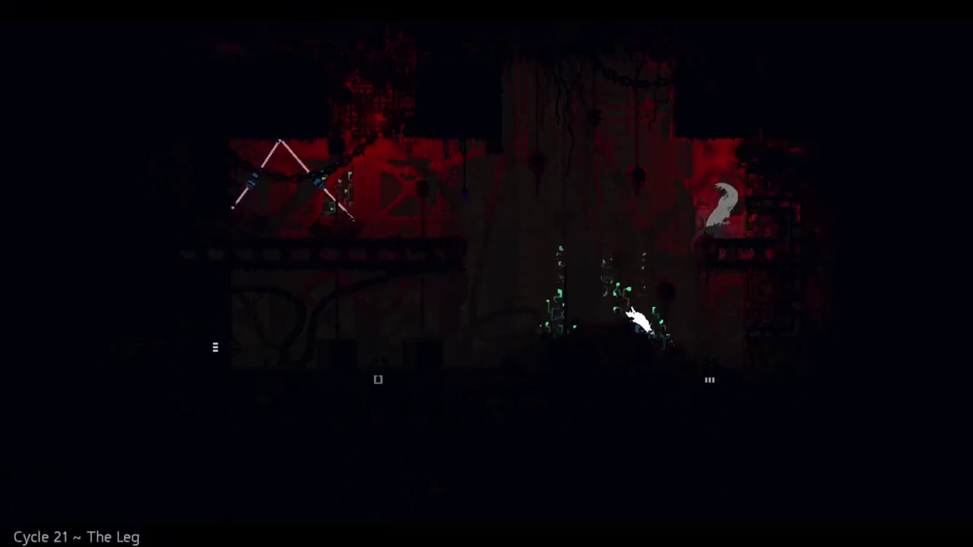
pyautogui.press('Left')
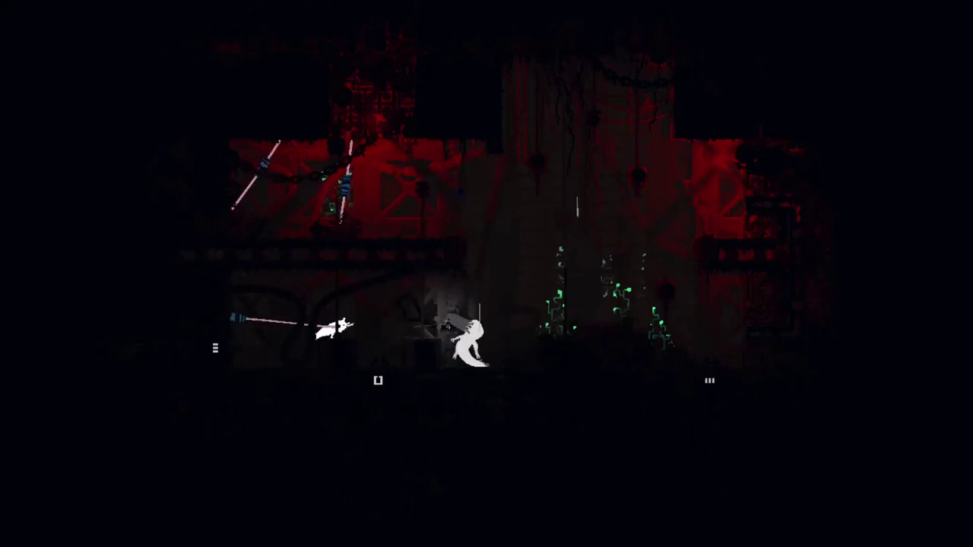
# - Leap back to the spear, climb onto the horizontal pole and escape into the glyph room
pyautogui.press('Left')
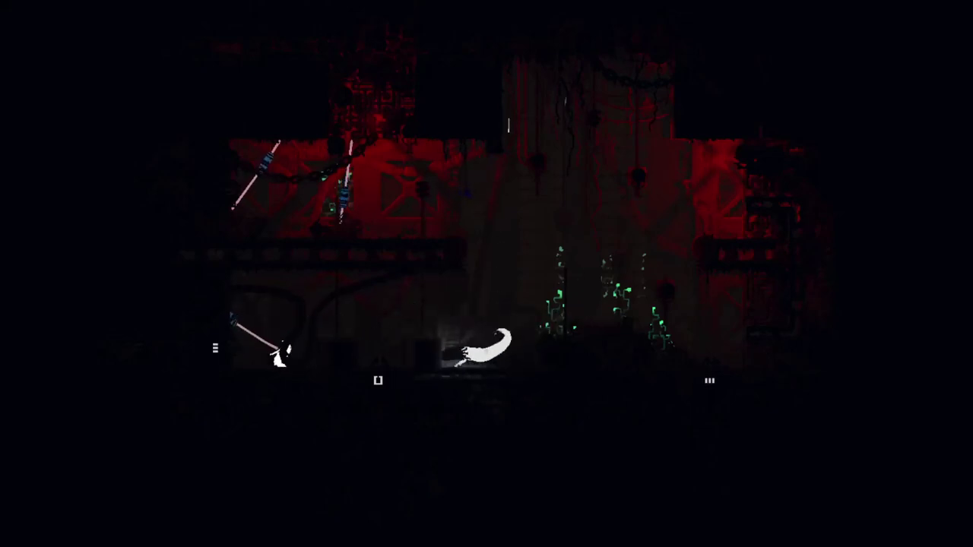
pyautogui.press('Up')
pyautogui.press('Left')
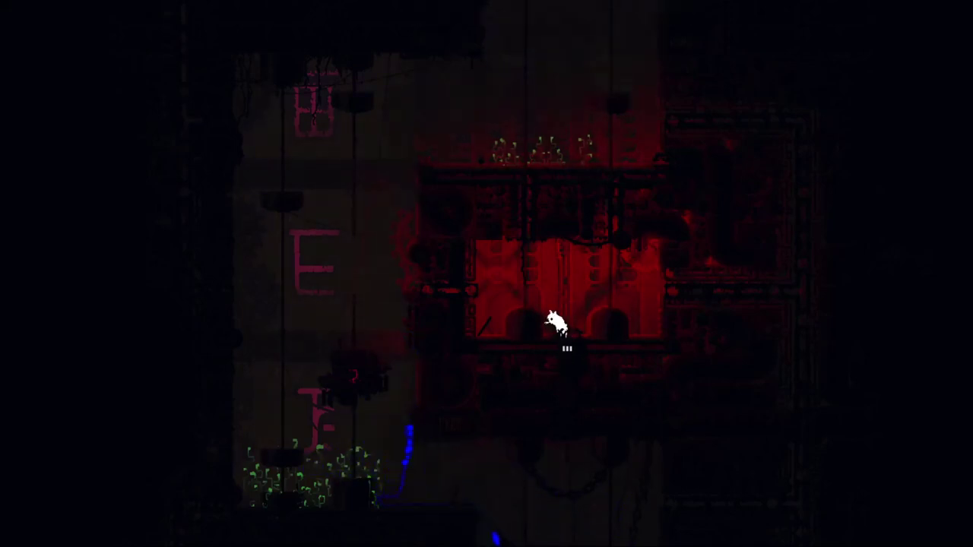
# - Land on the red-lit ledge and crawl into the pipe below it
pyautogui.press('Left')
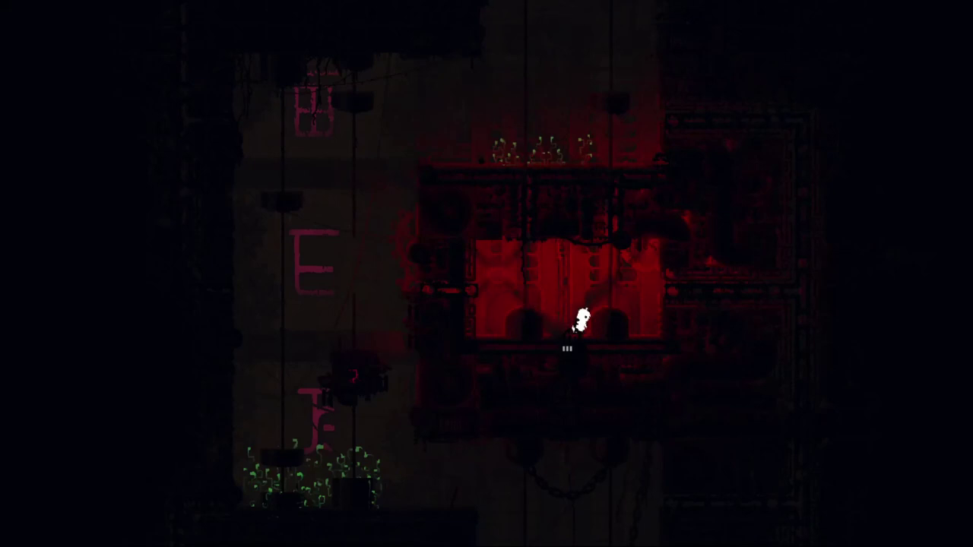
pyautogui.press('Down')
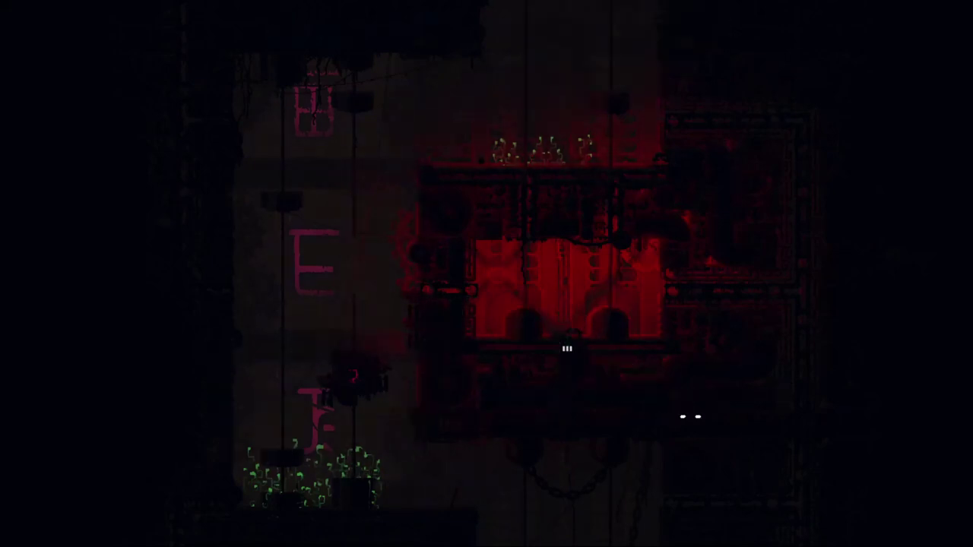